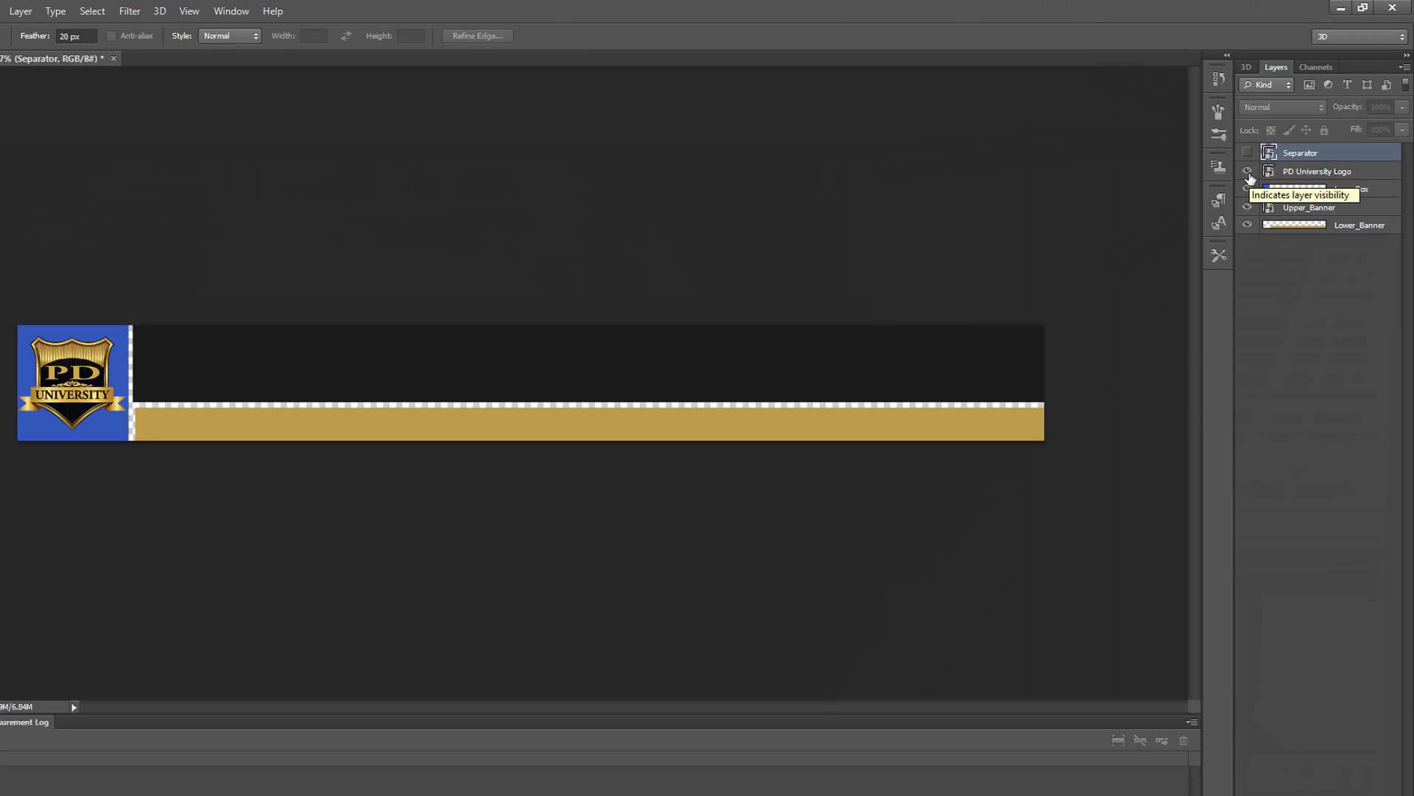
Hide the PD University Logo, Logo_Box, Upper_Banner and Lower_Banner layers one after another.
click(1248, 174)
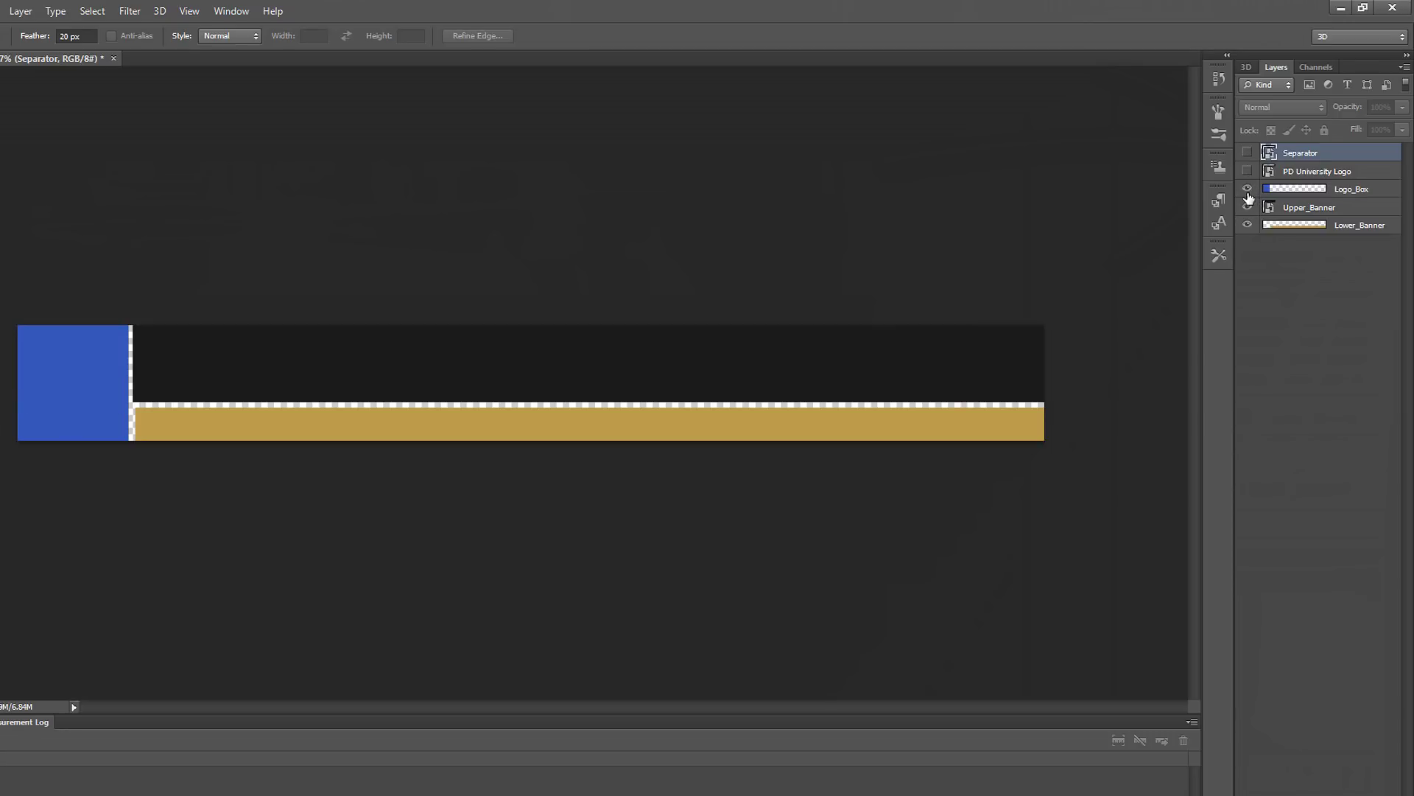
click(1248, 190)
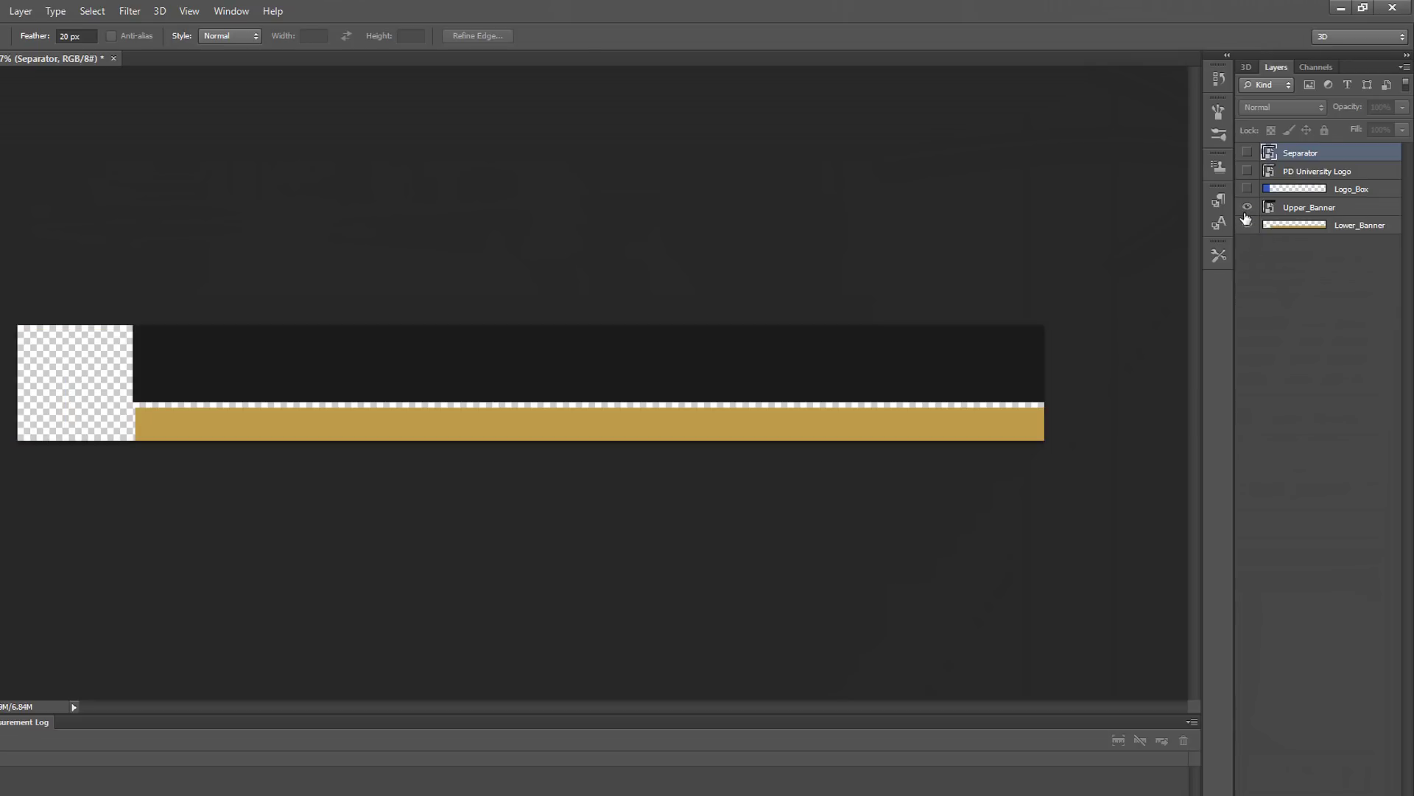
click(1247, 209)
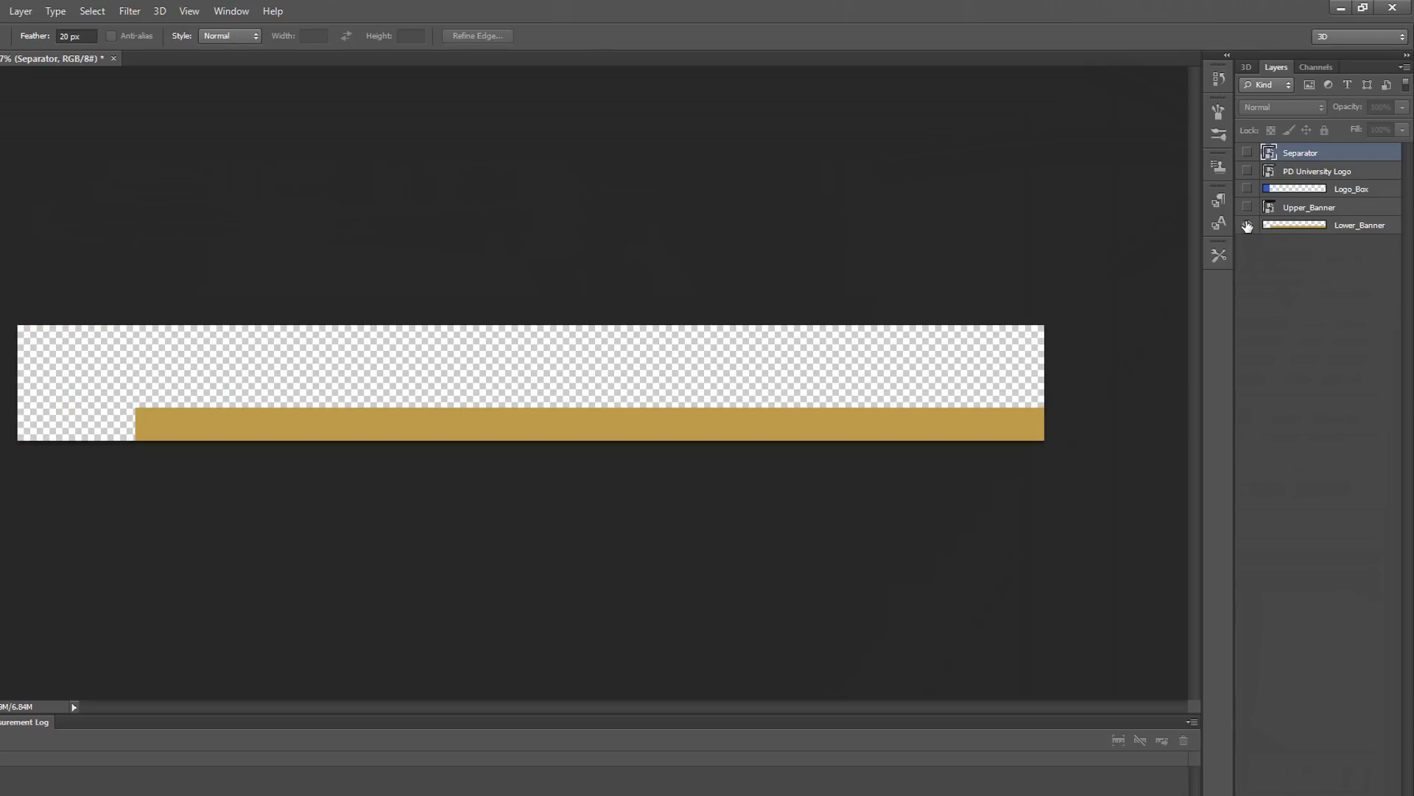
click(1247, 227)
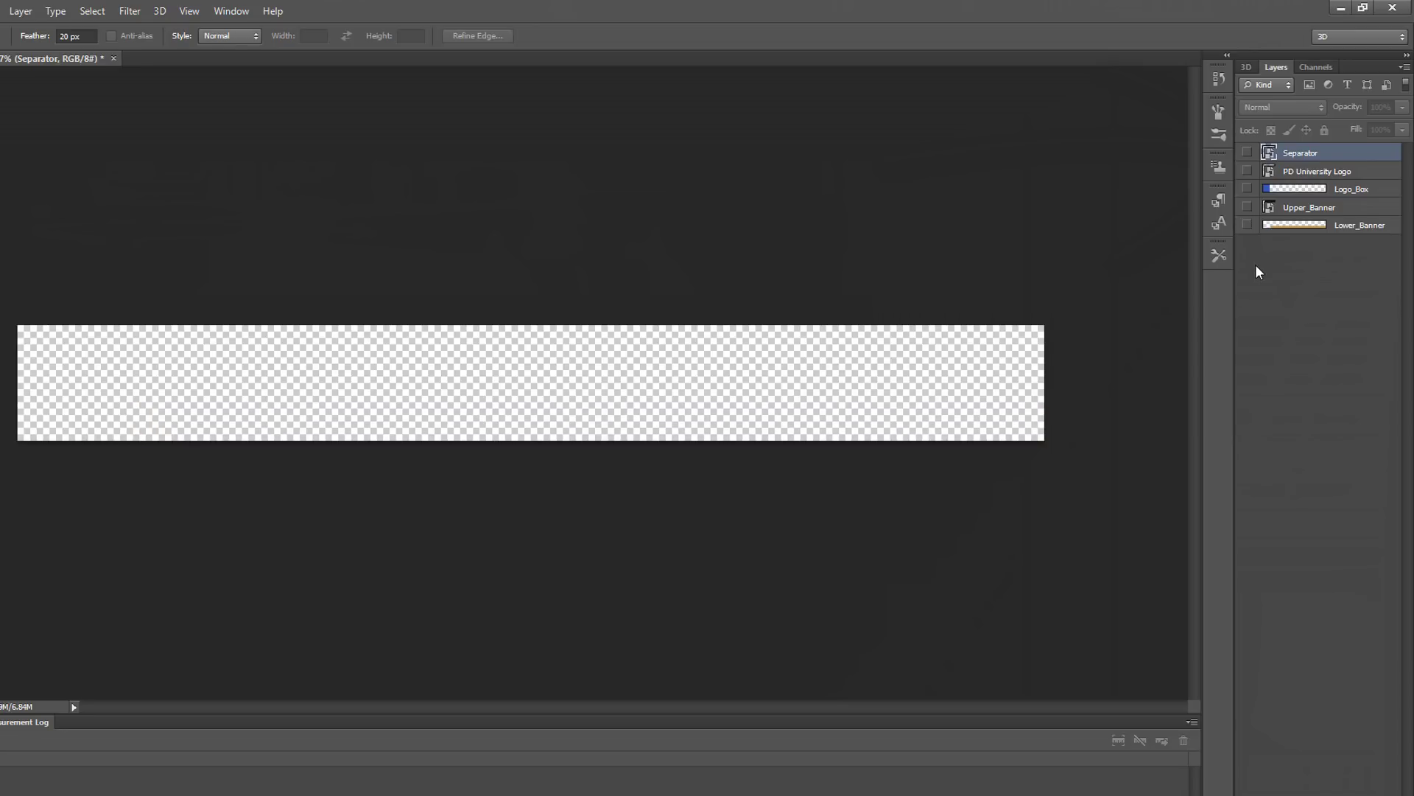
Make all five banner layers visible, from Lower_Banner up to Separator.
click(1247, 226)
click(1247, 208)
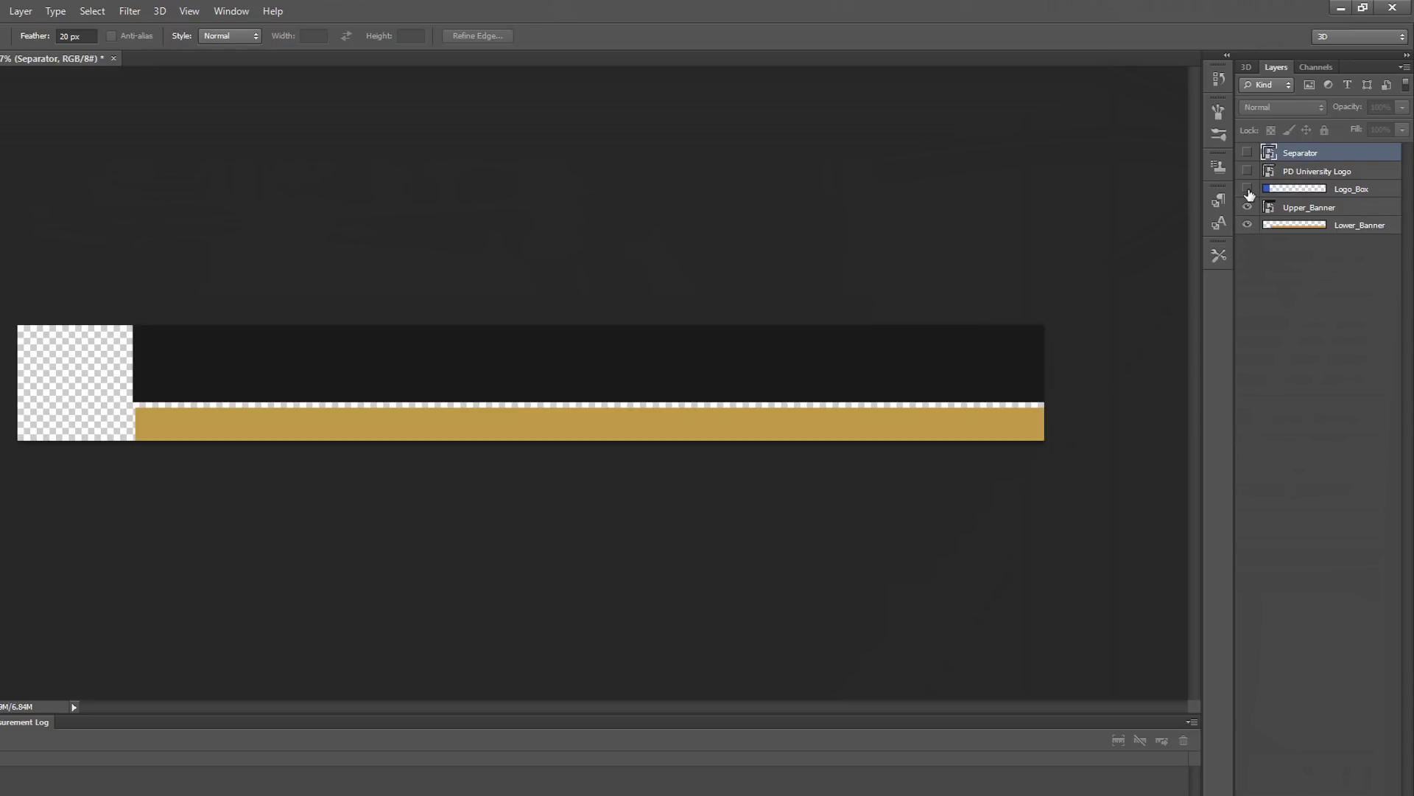
click(1247, 189)
click(1247, 171)
click(1248, 153)
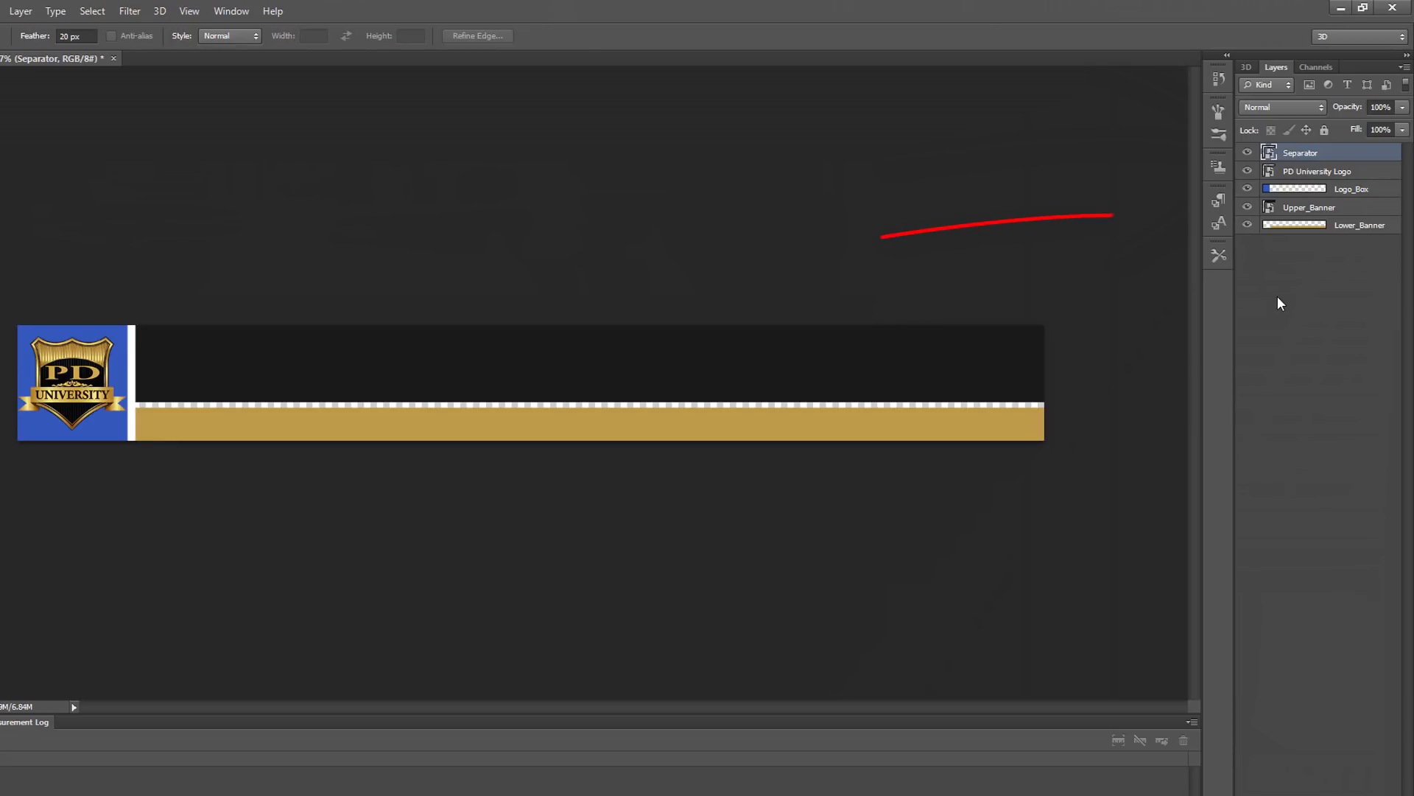
Hide the Lower_Banner layer and choose PNG as the Save As format, but cancel without saving.
click(1248, 227)
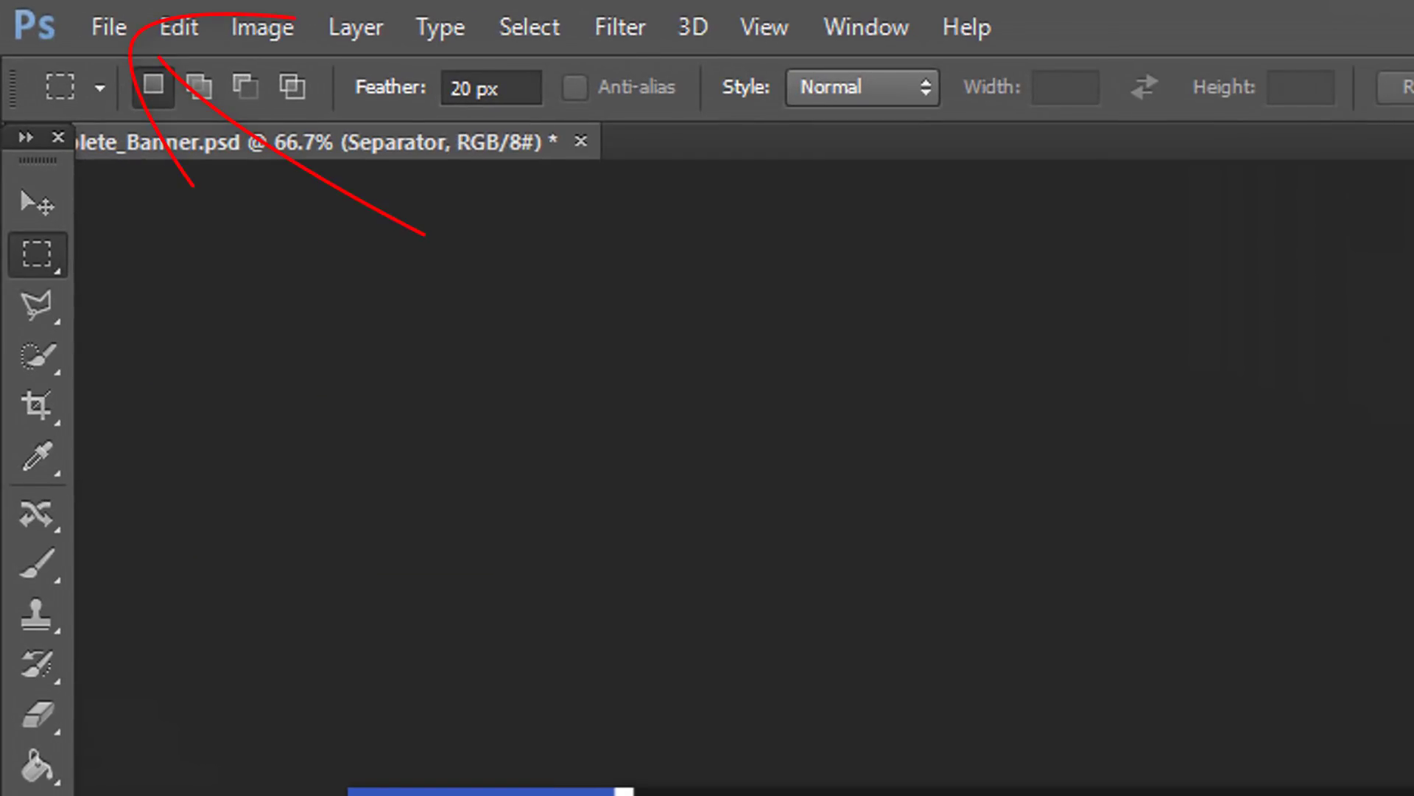
click(103, 28)
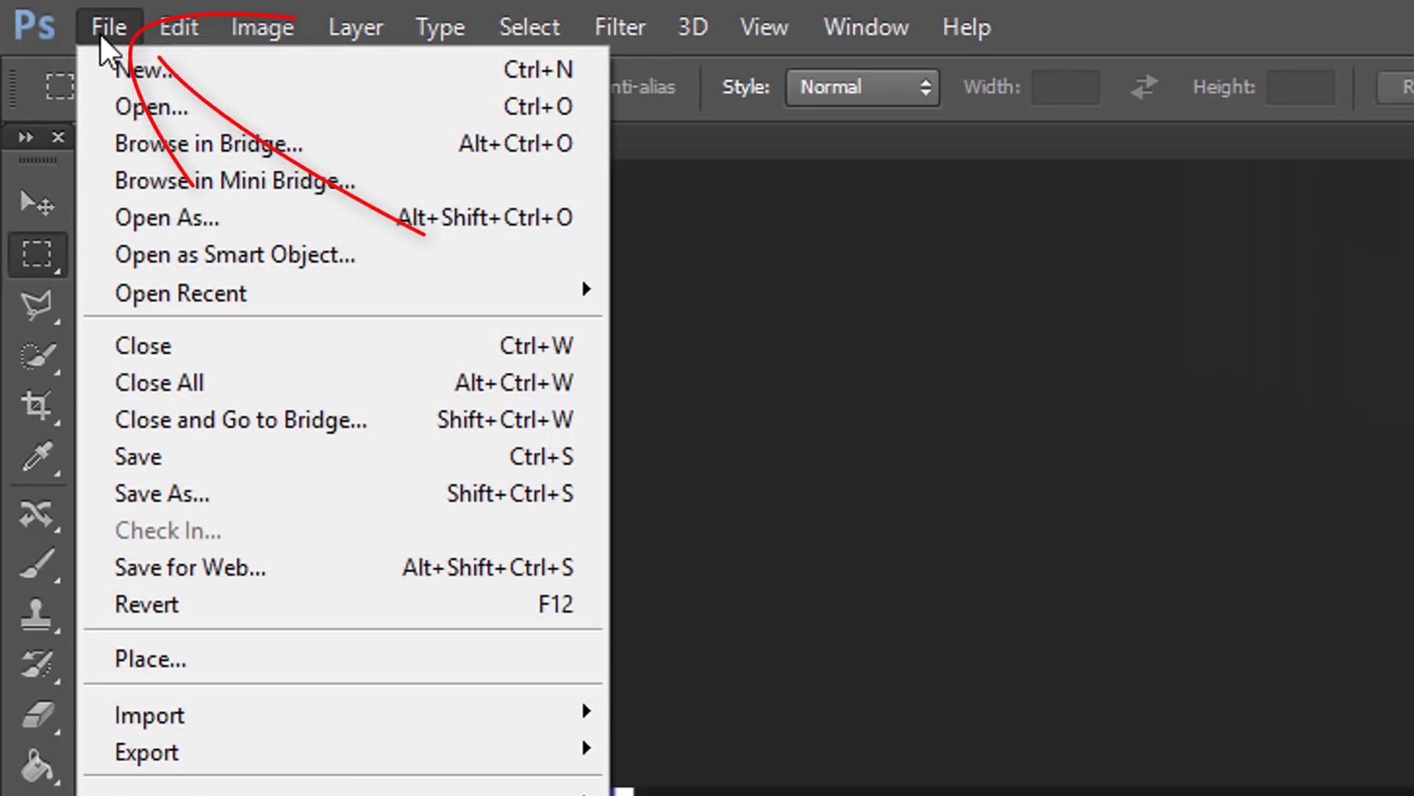
click(195, 492)
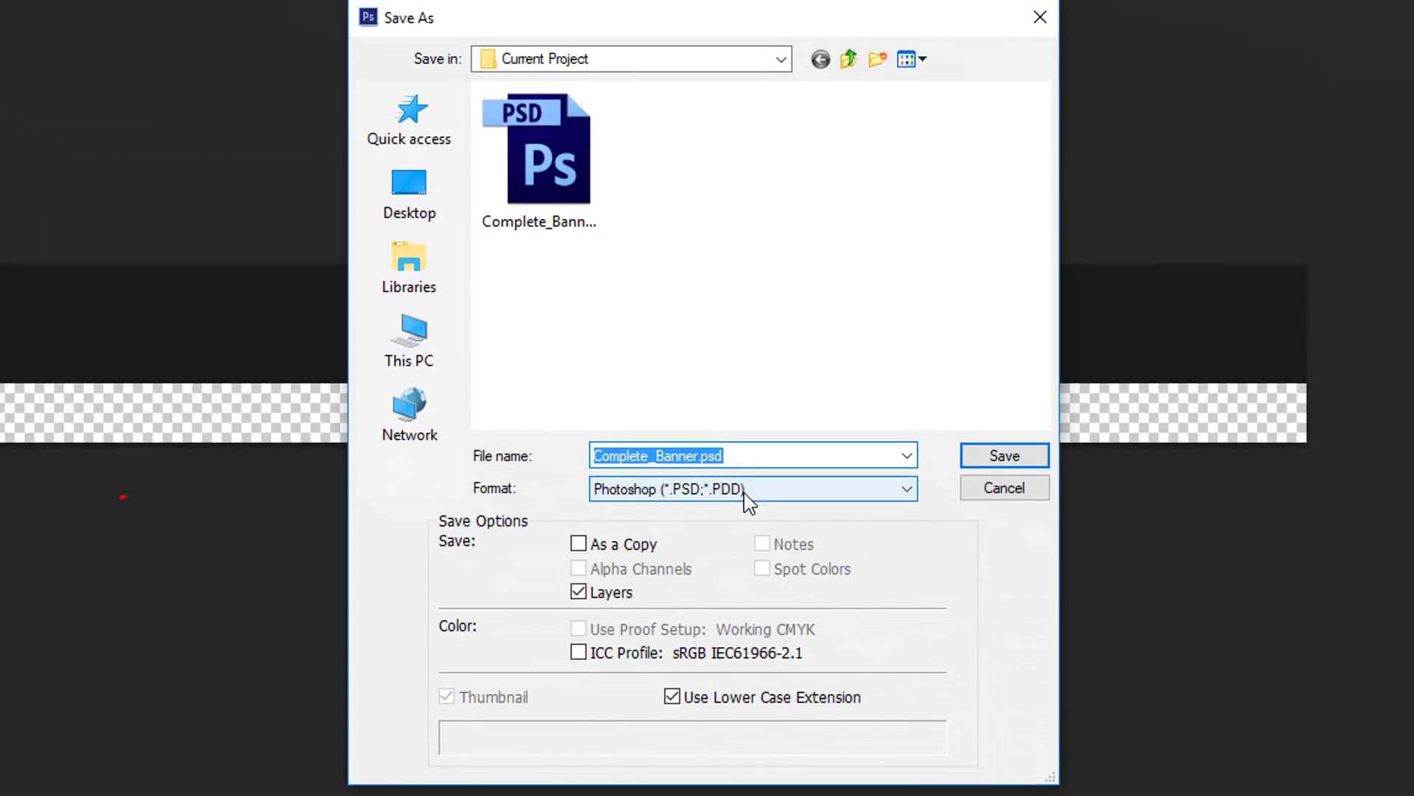
click(693, 492)
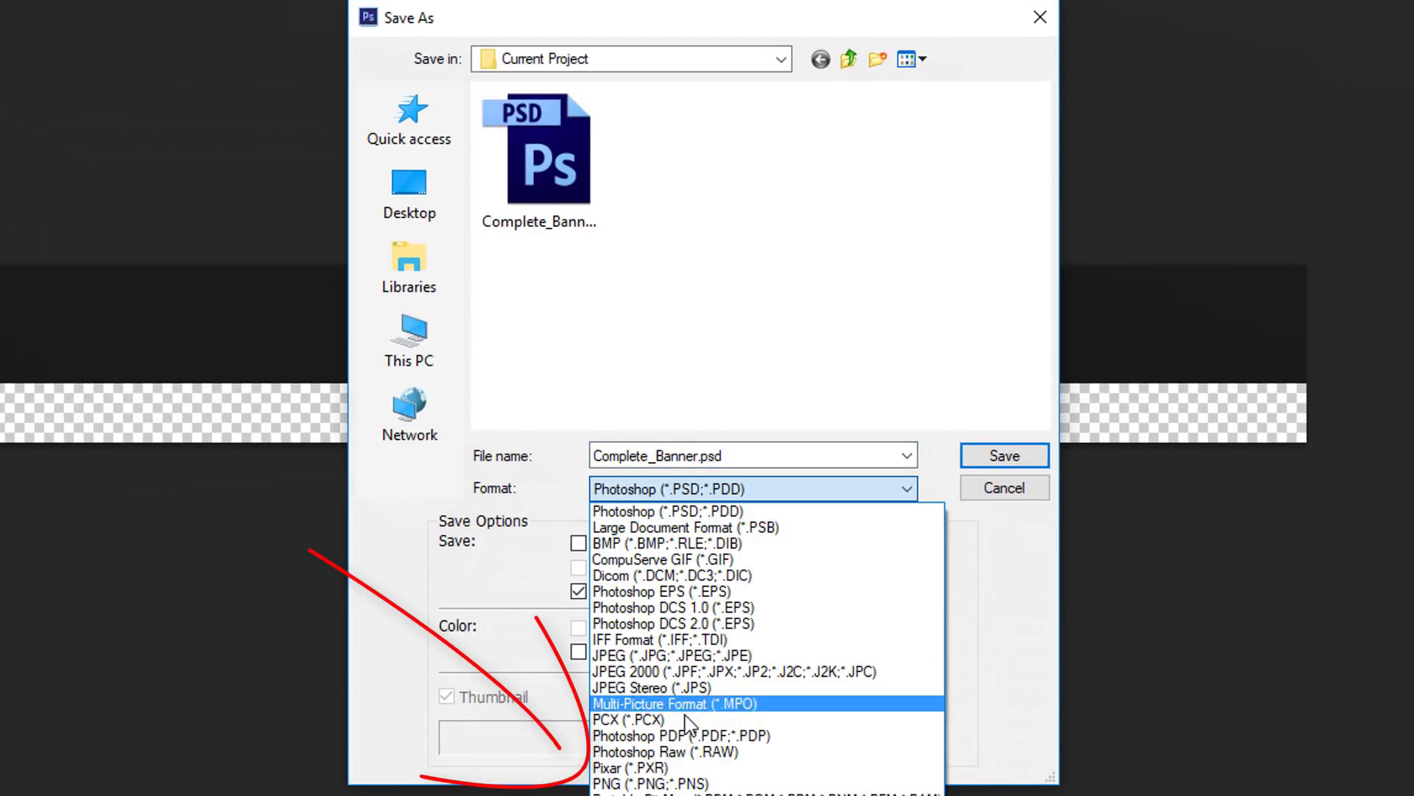
click(697, 785)
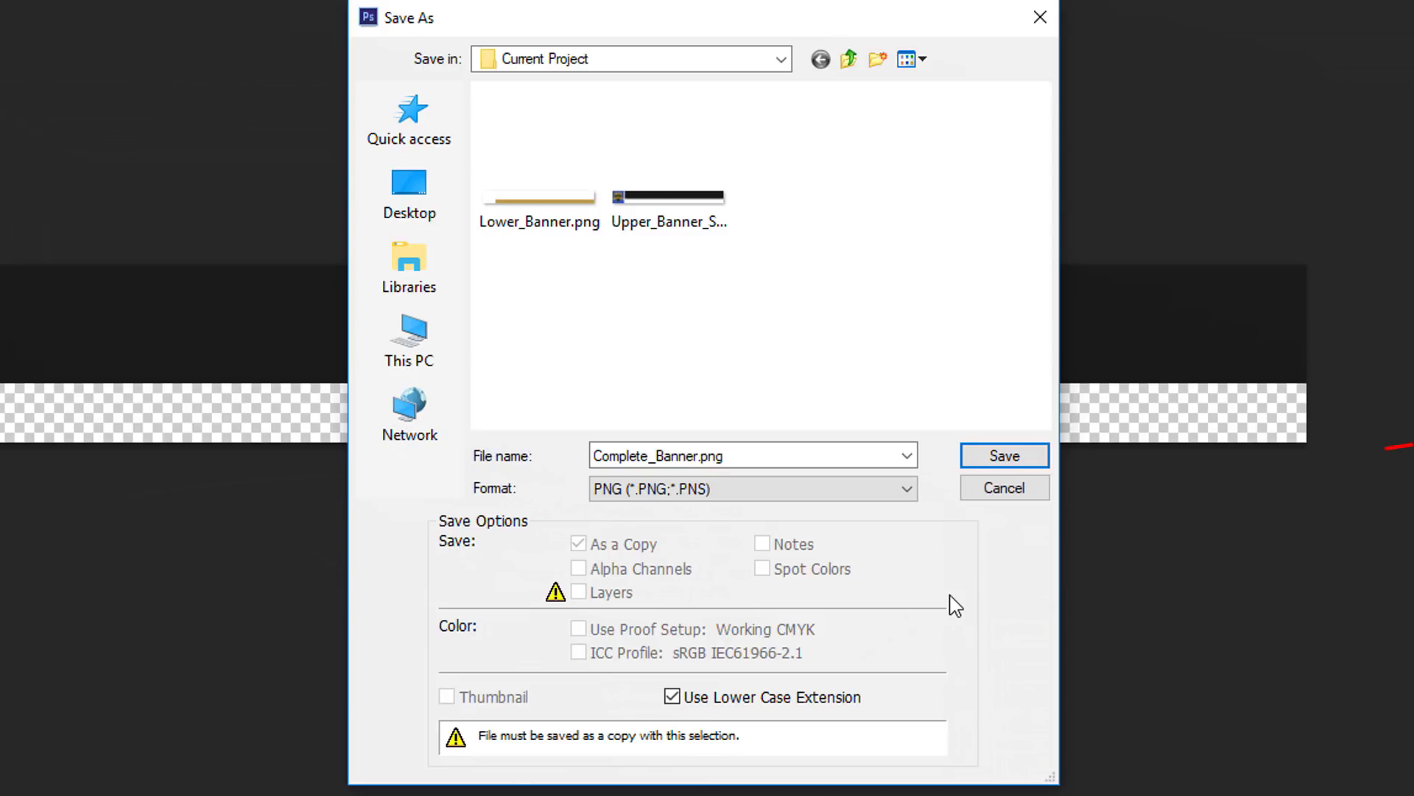
click(1017, 490)
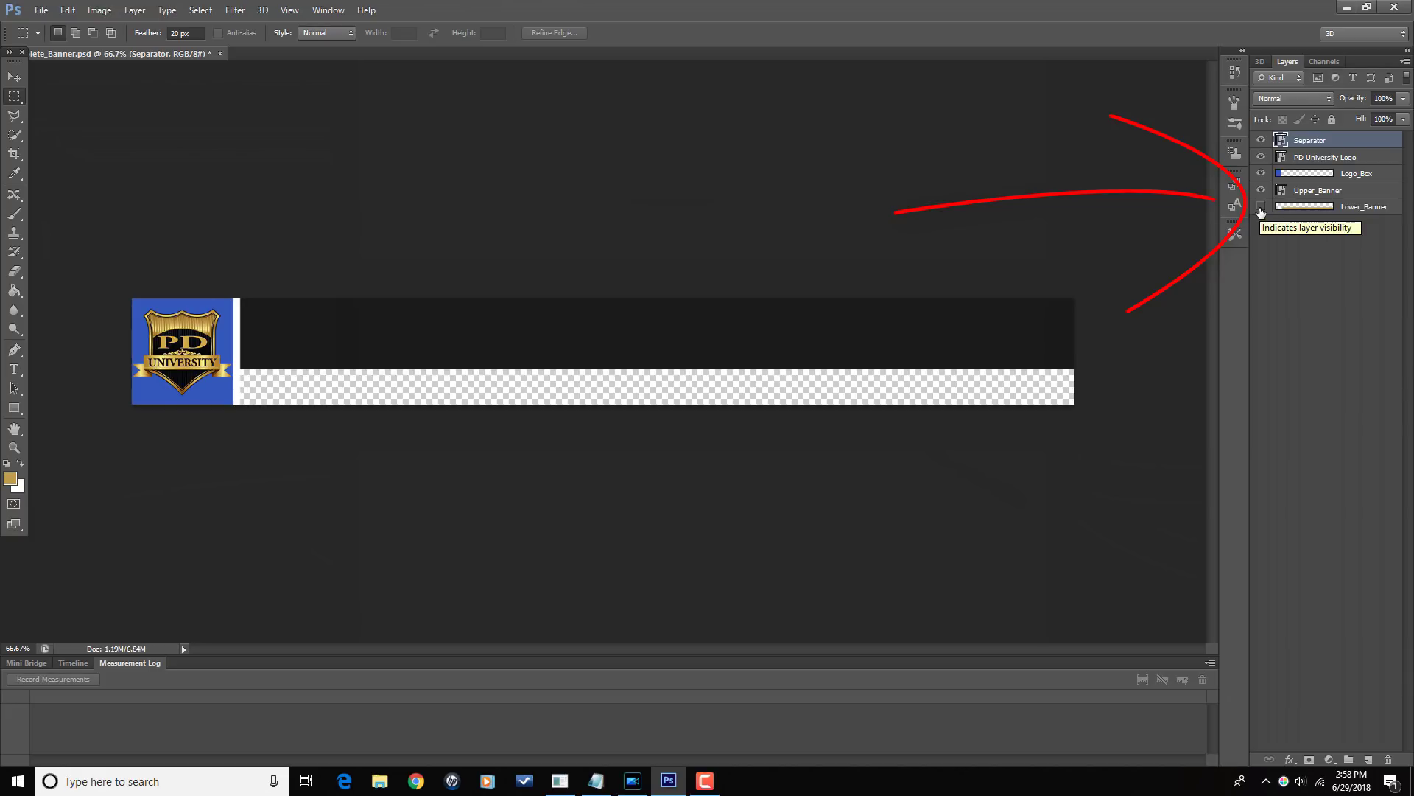
Isolate the Lower_Banner layer by hiding the four layers above it, and make those layers visible again.
click(1260, 207)
drag(1261, 193, 1263, 142)
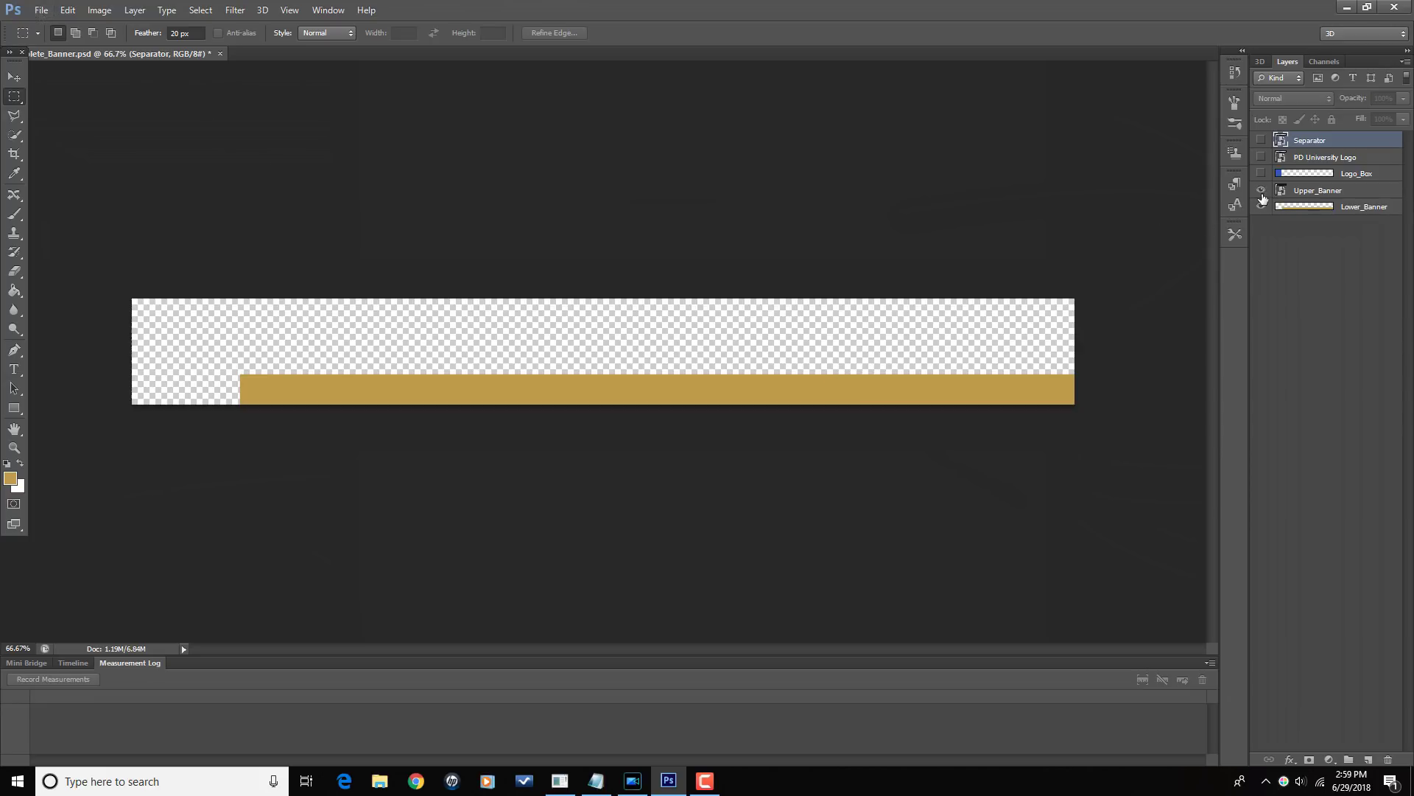
click(1261, 190)
click(1261, 173)
click(1261, 157)
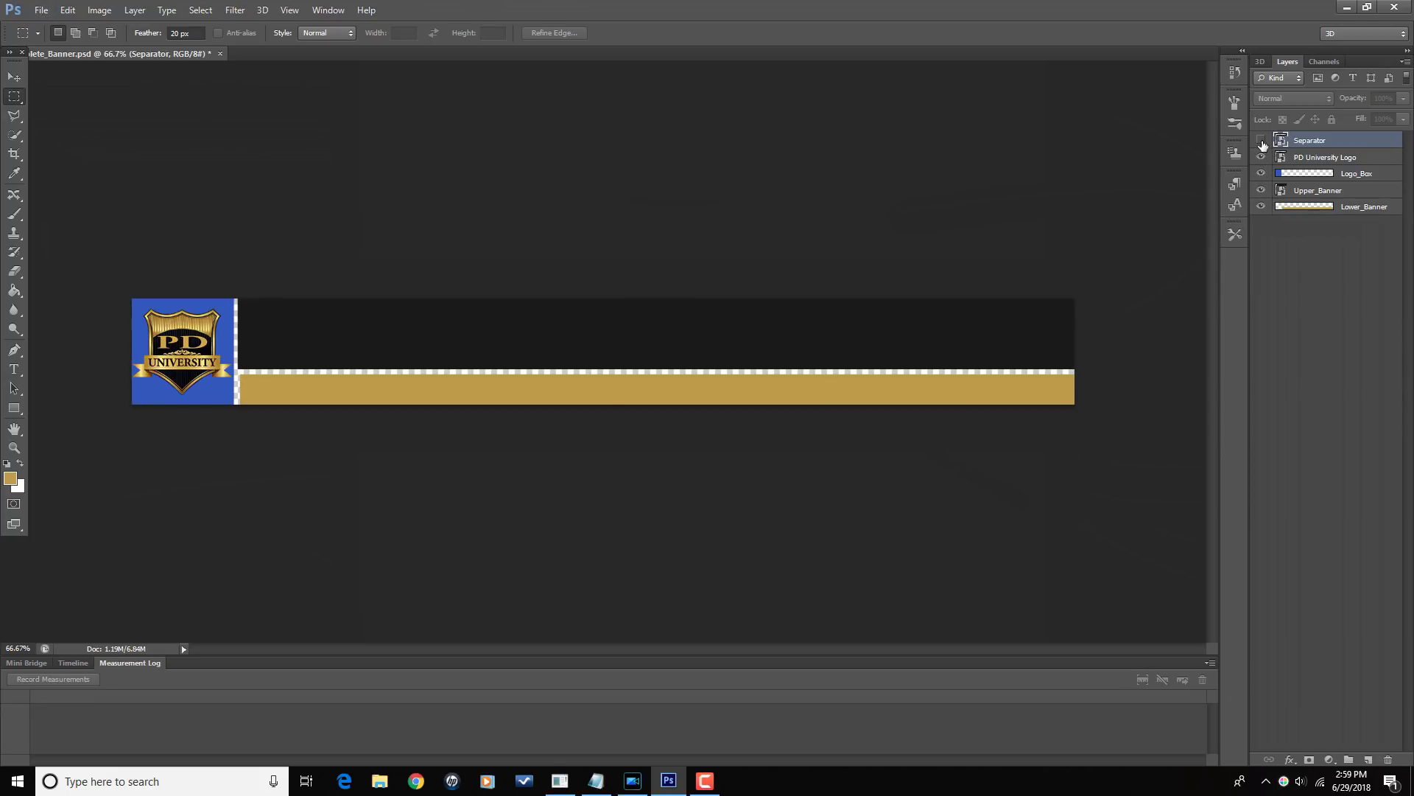
click(1261, 139)
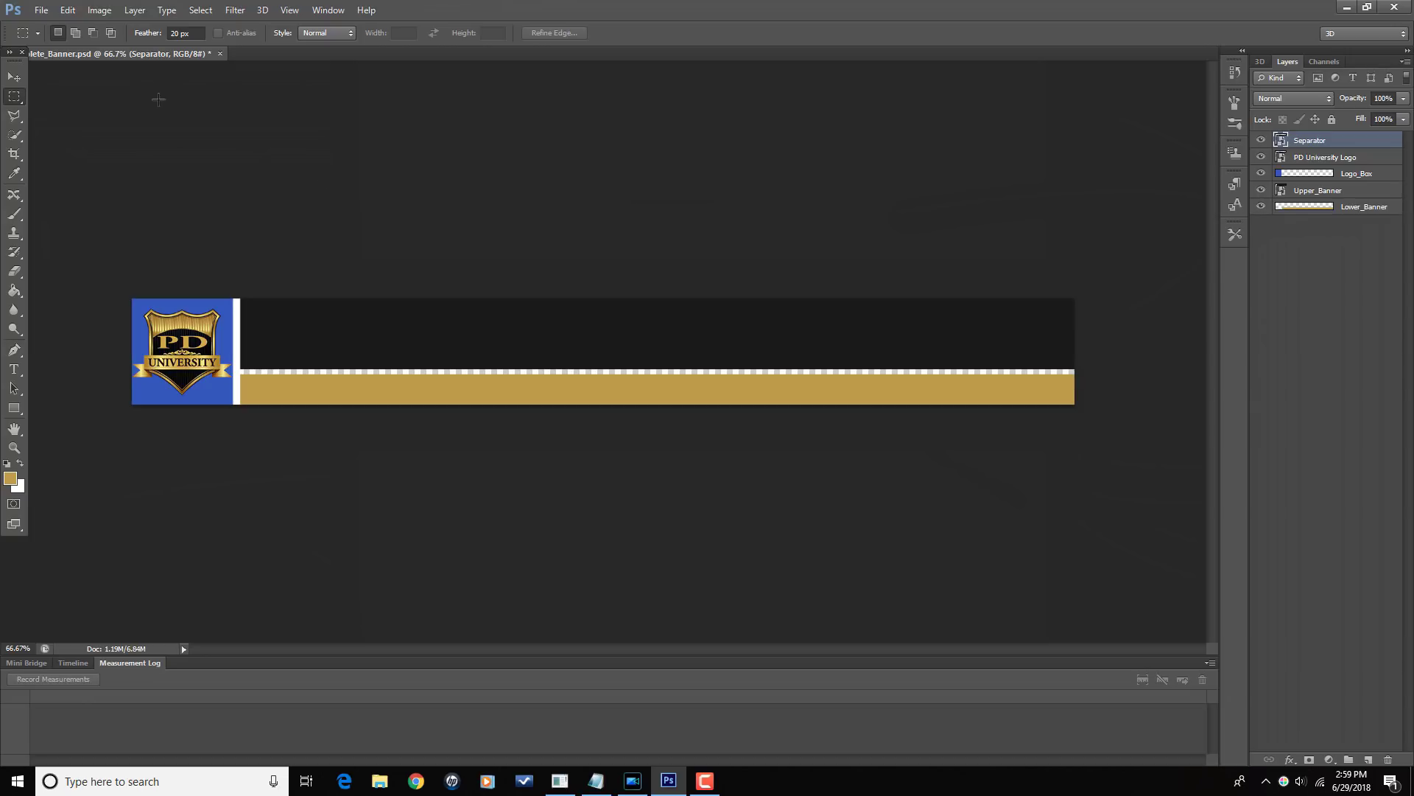
Check the Complete_Banner.psd file in the Save As dialog and close the dialog without saving.
click(43, 10)
click(63, 187)
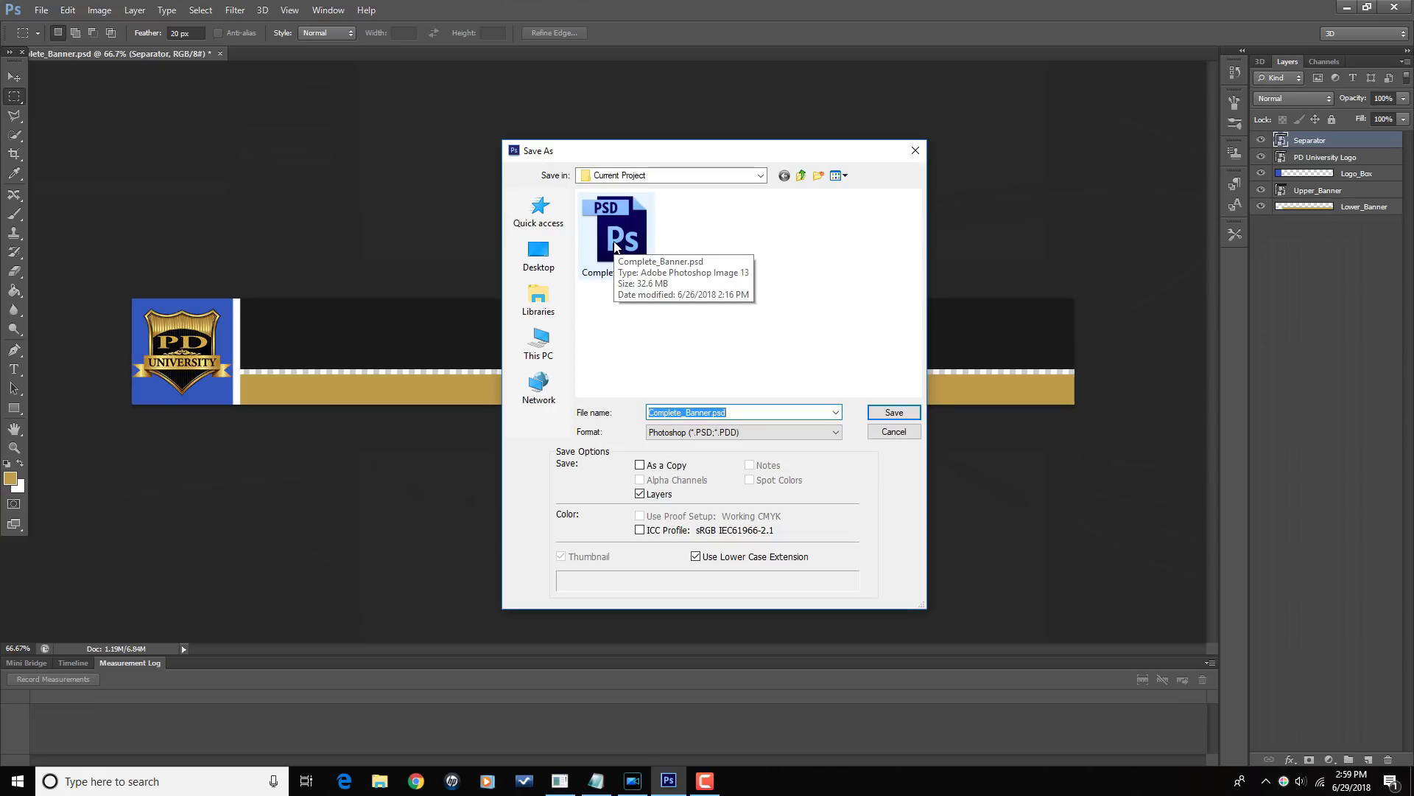
click(892, 433)
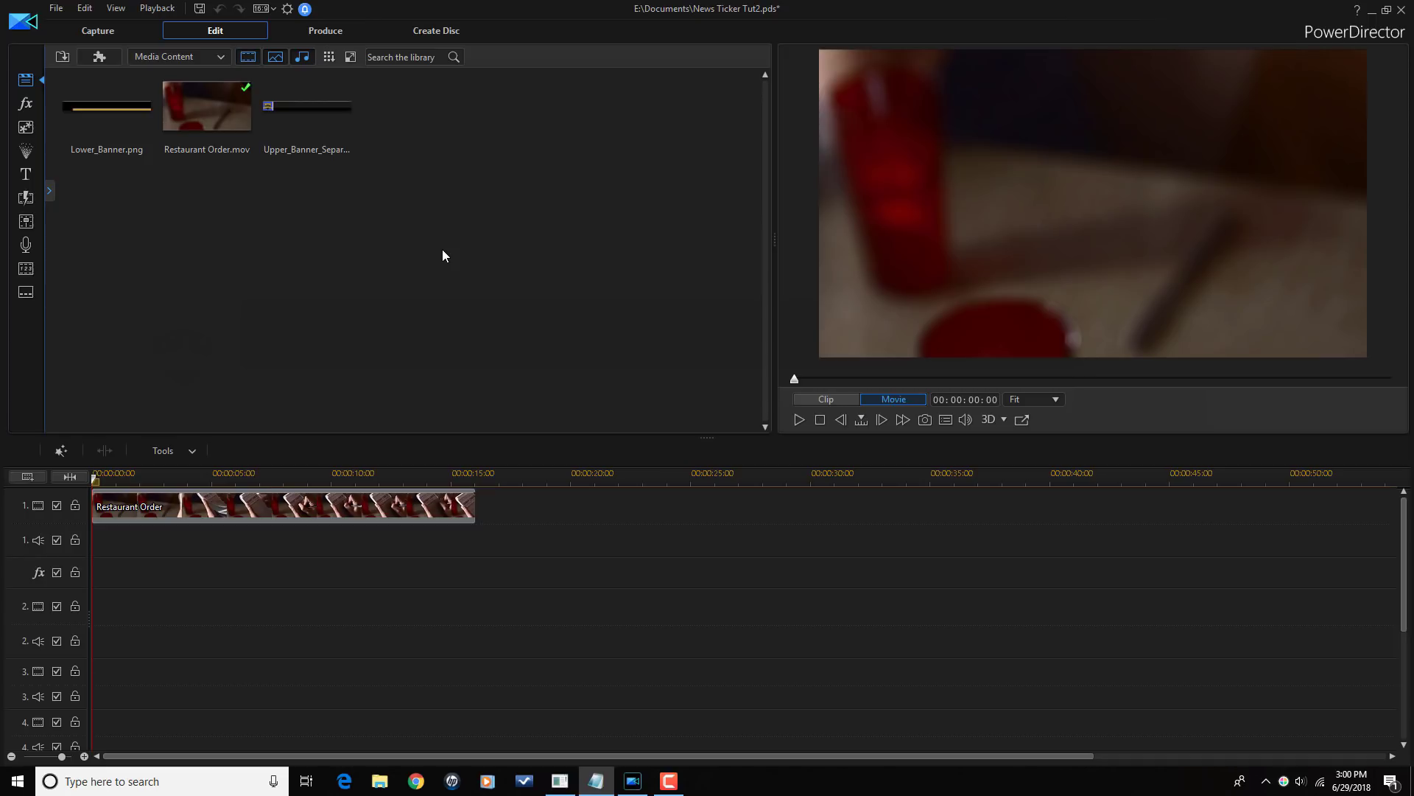
In PowerDirector, scrub through the Restaurant Order clip and inspect the Track Manager options for adding tracks below track 6, without adding any.
drag(794, 381, 873, 376)
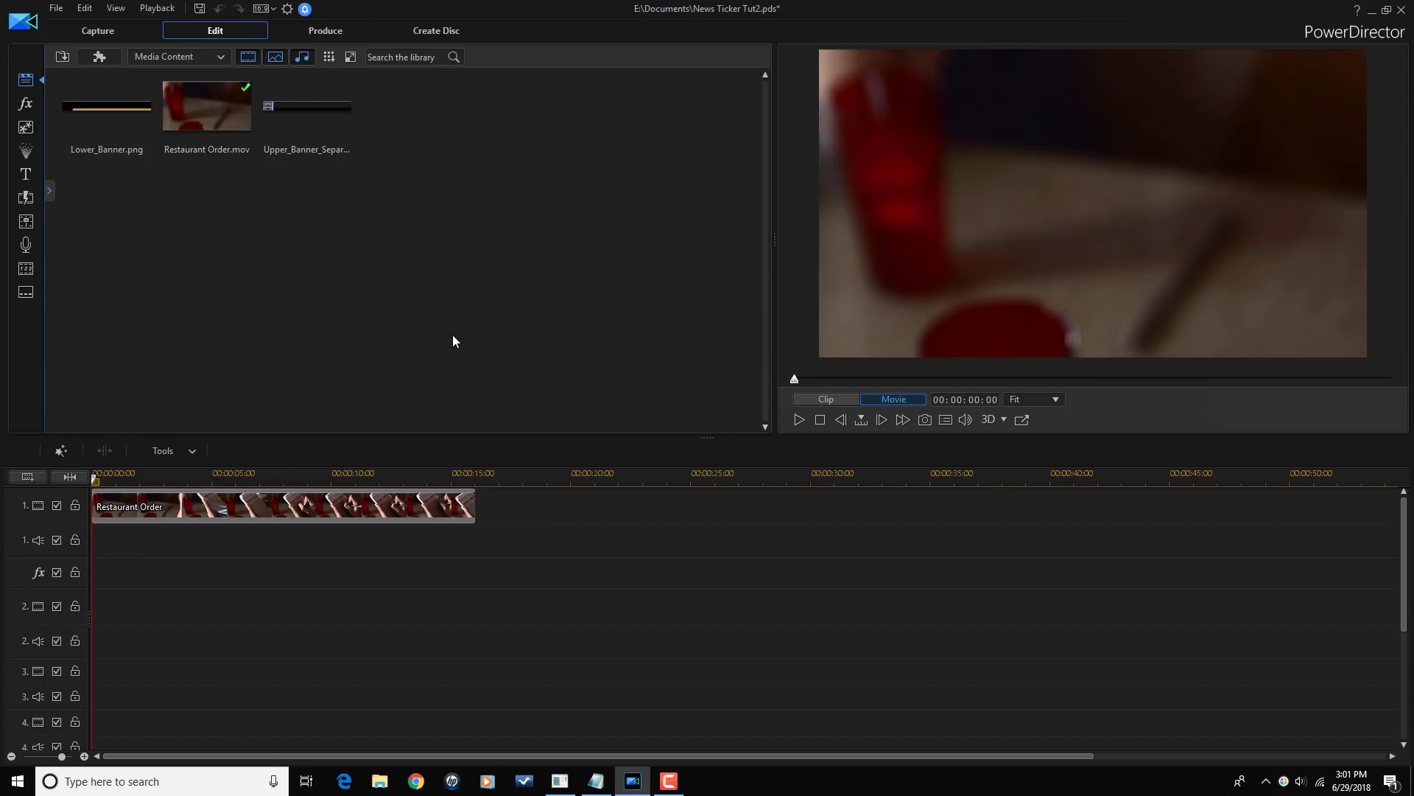
drag(1403, 562, 1411, 665)
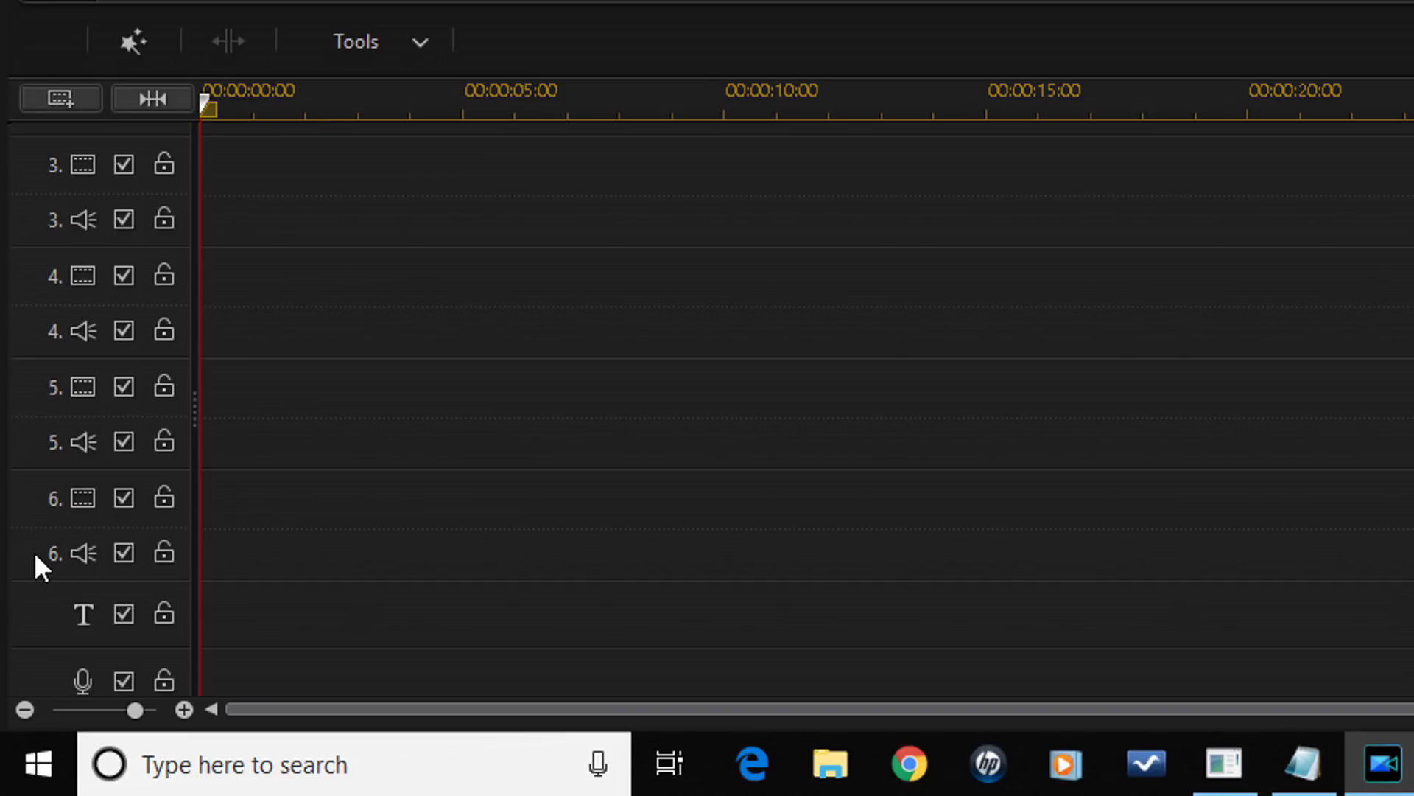
right_click(35, 554)
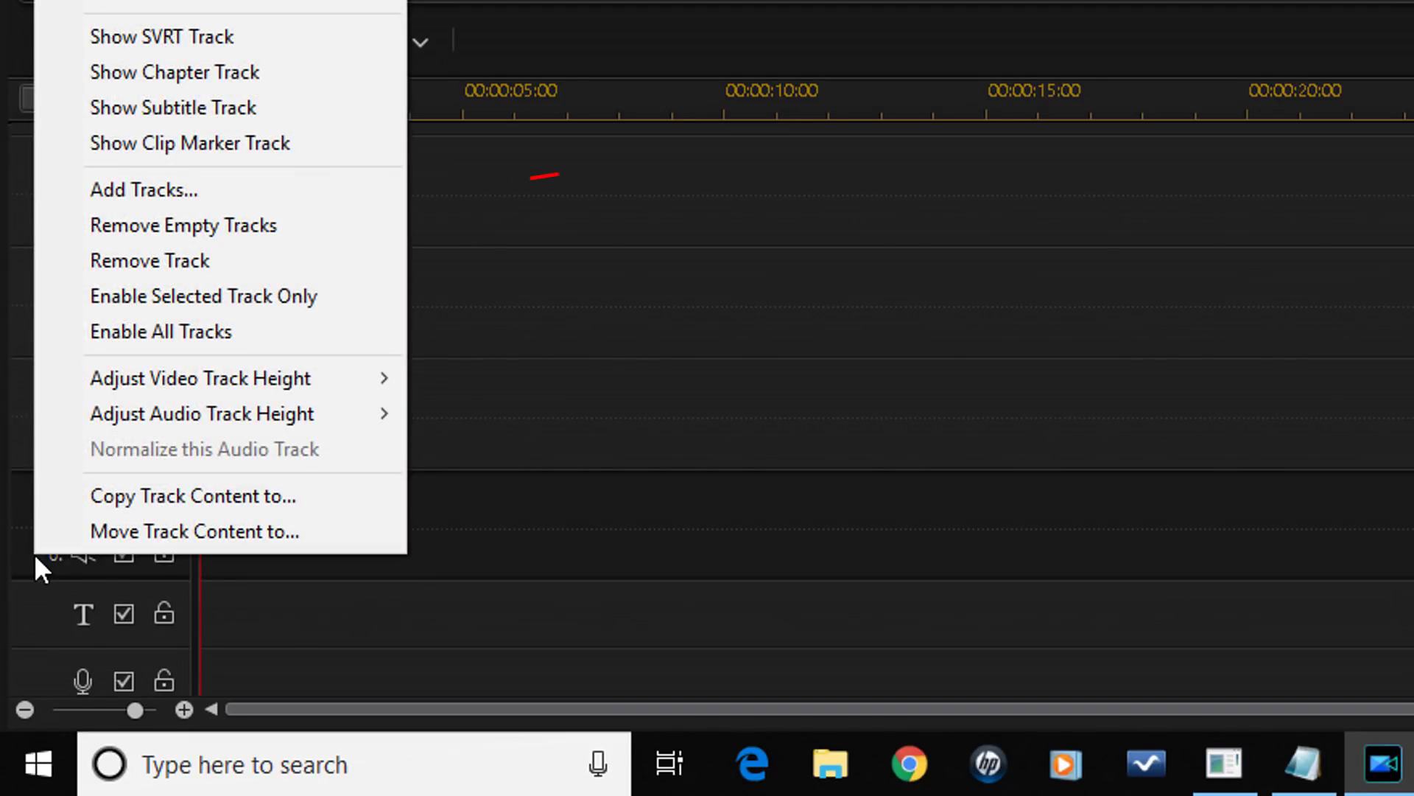
click(158, 193)
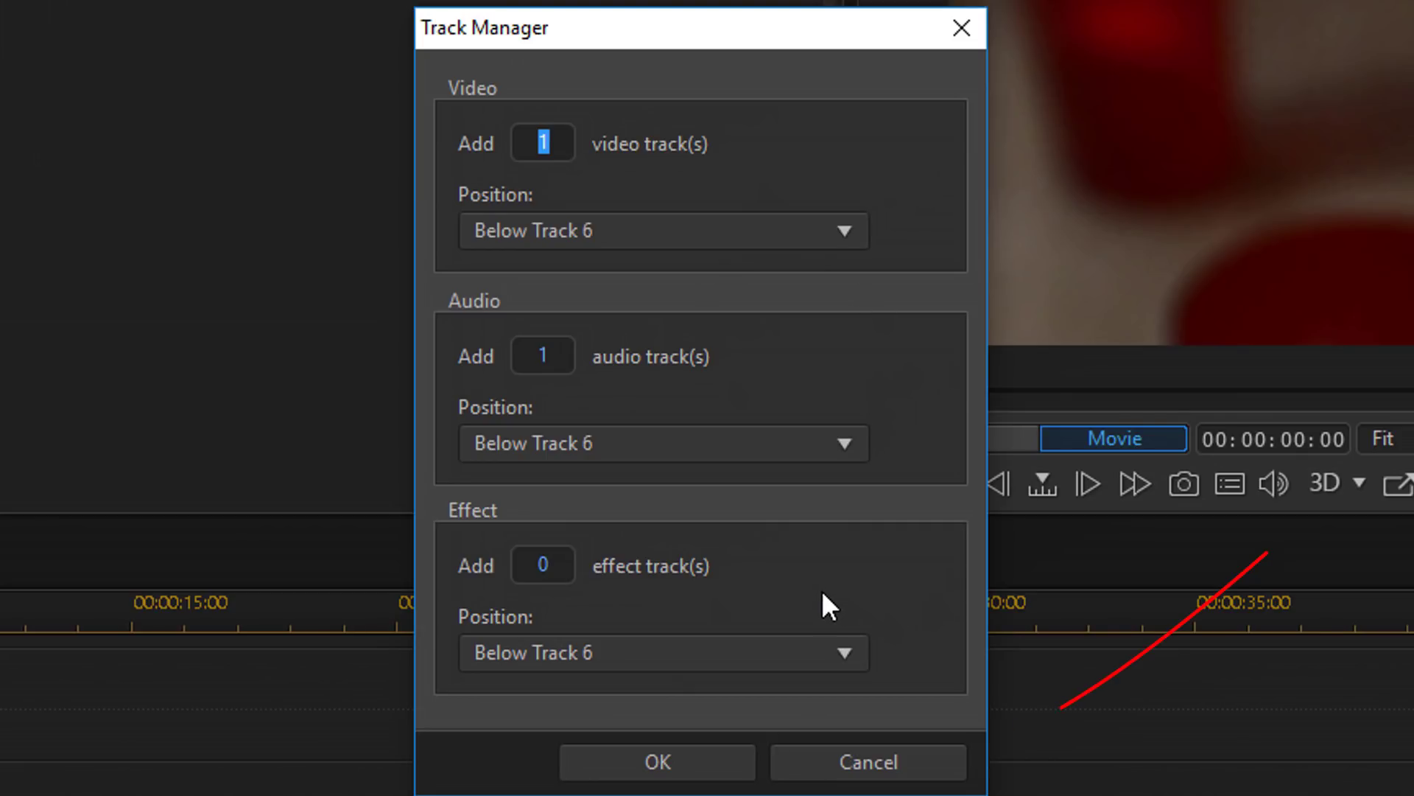
click(881, 770)
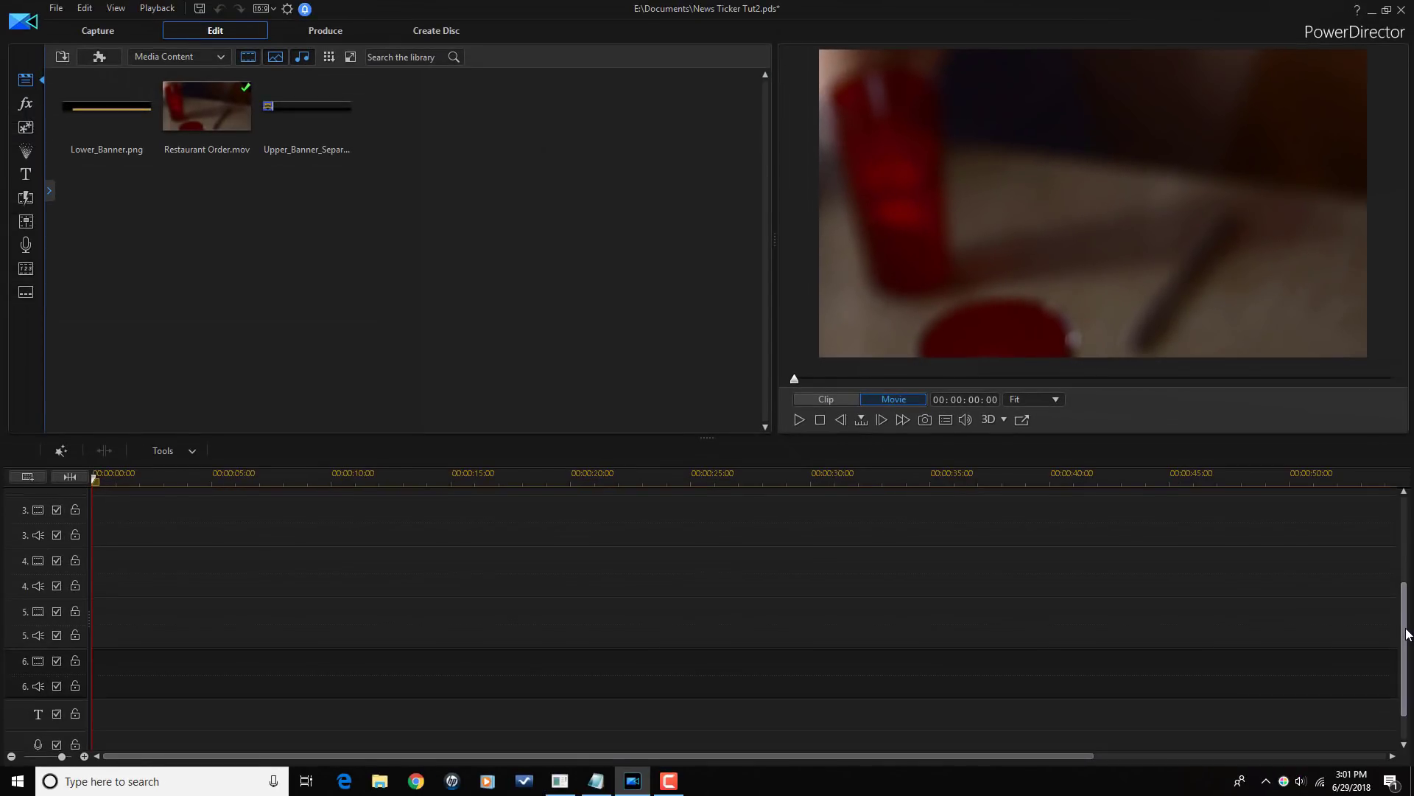
Place the Upper_Banner_Separator_Logo image at the start of video track 4.
drag(1407, 633, 1398, 537)
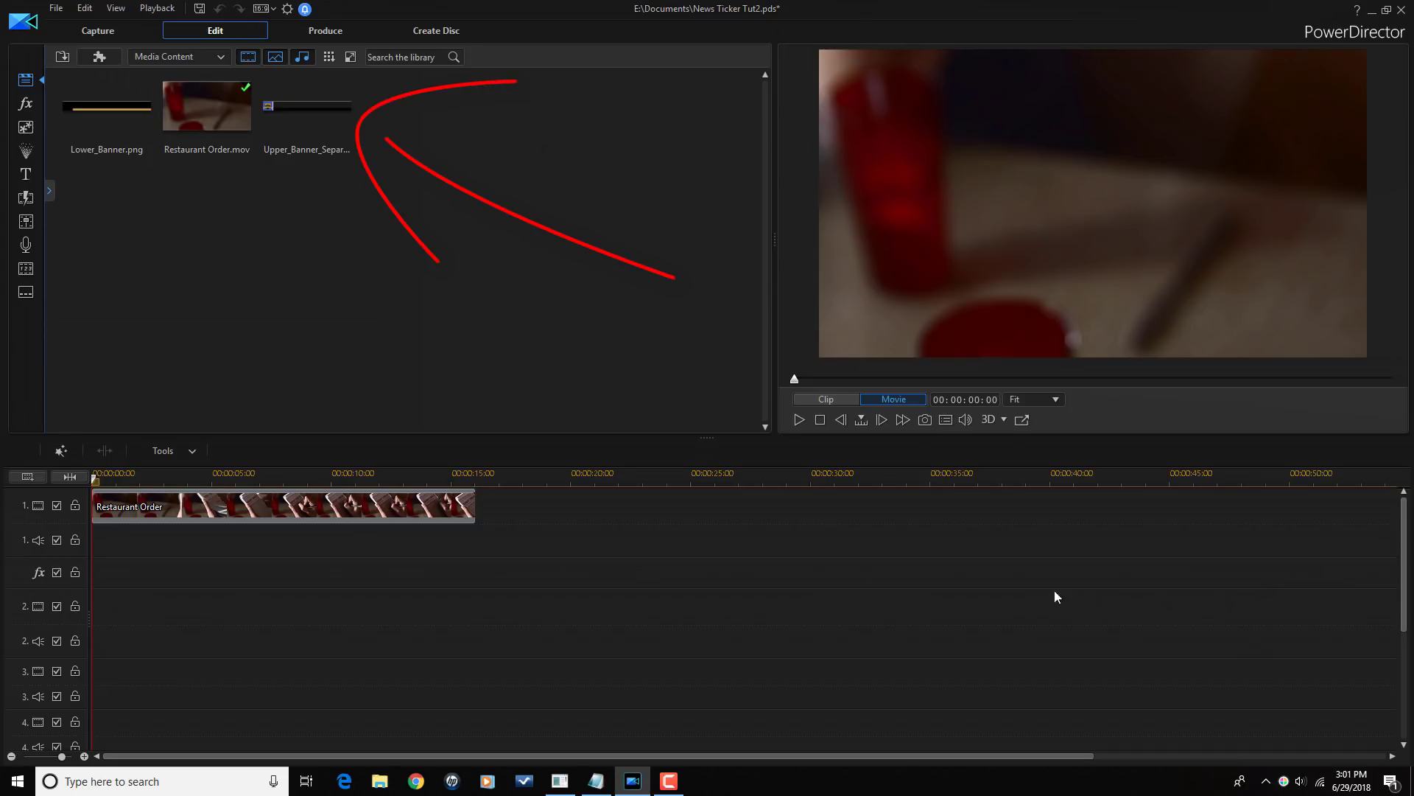
click(301, 112)
mouse_move(301, 114)
mouse_down()
mouse_move(253, 571)
mouse_move(164, 682)
mouse_move(107, 733)
mouse_move(86, 729)
mouse_up()
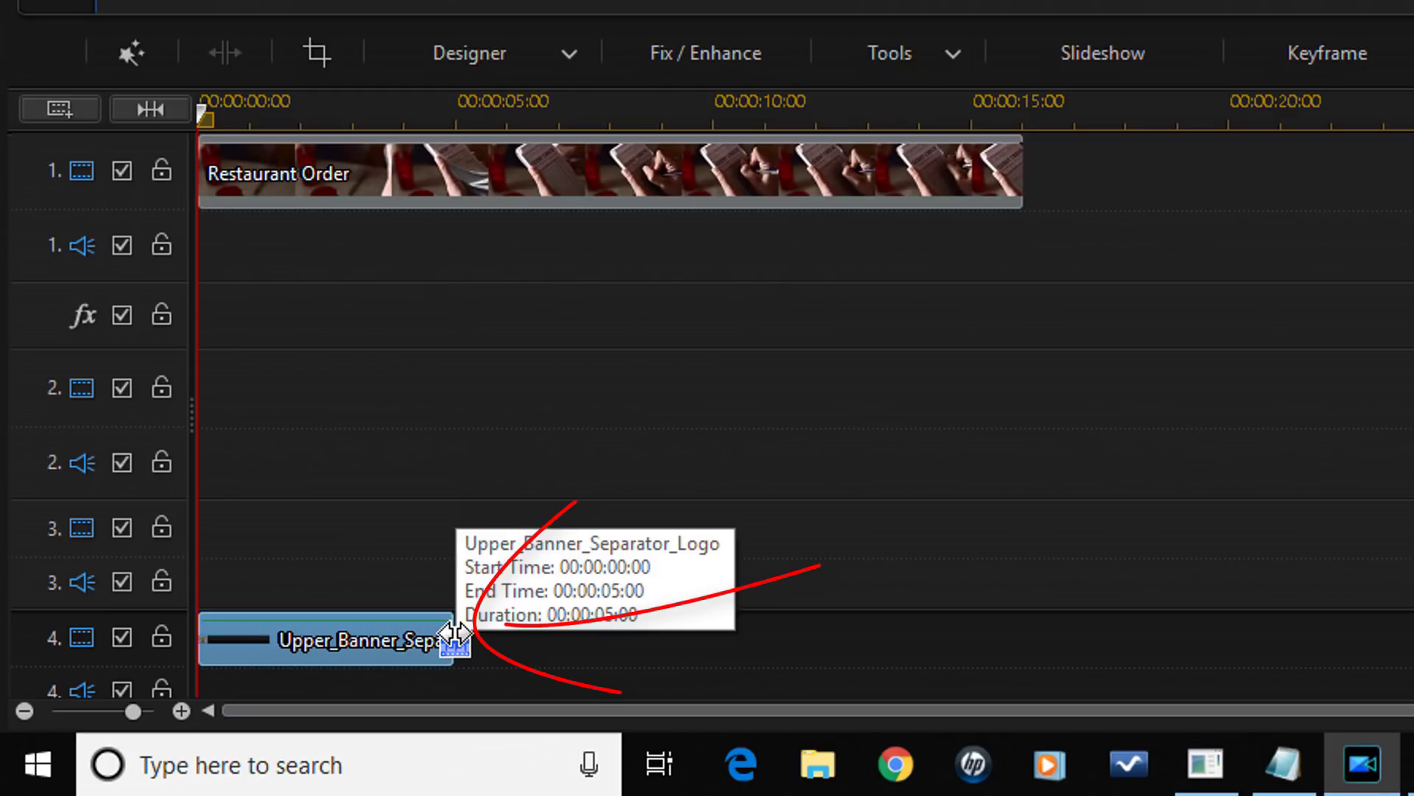
Extend the upper banner clip on track 4 to 00:00:16:01, matching the end of the Restaurant Order clip.
scroll(453, 632, down, 1)
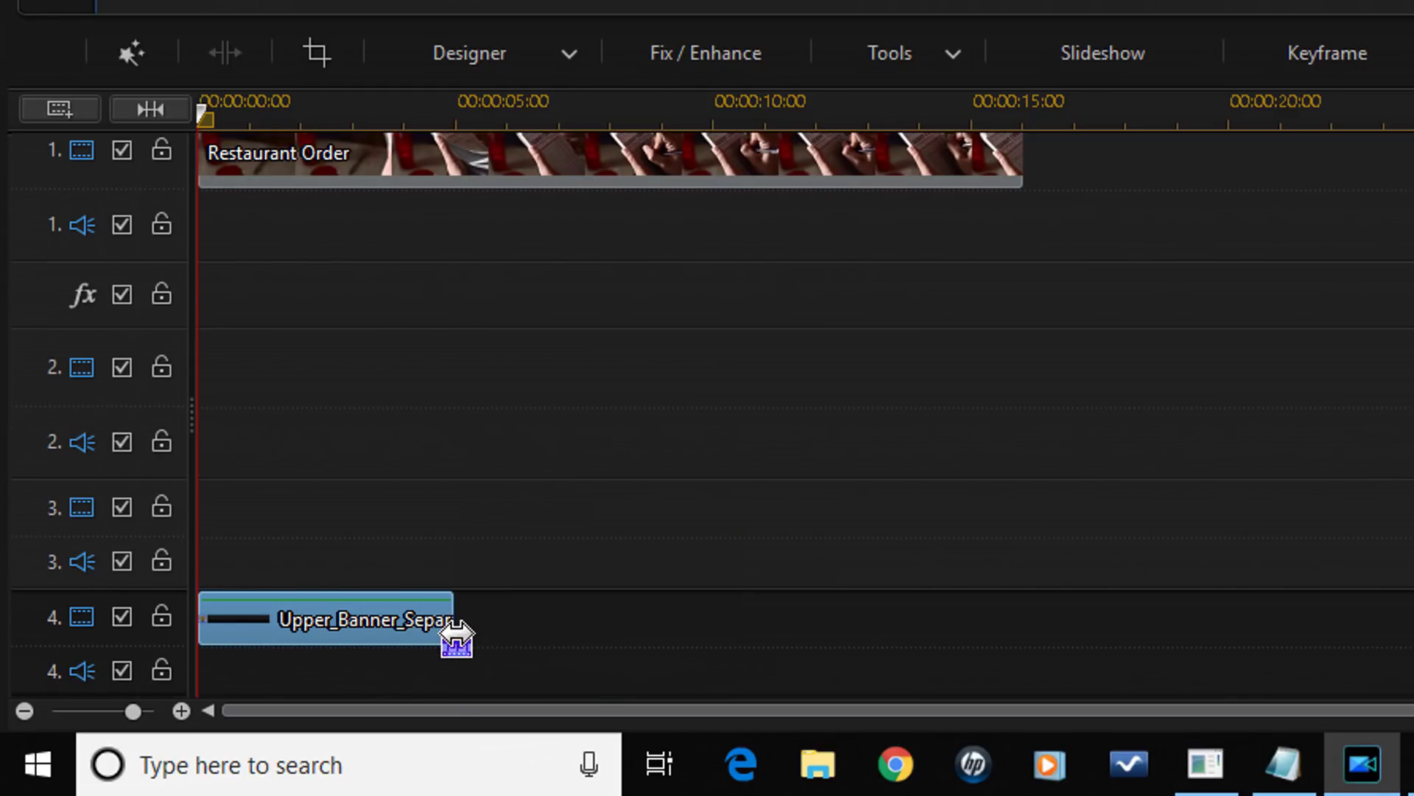
mouse_move(457, 632)
mouse_down()
mouse_move(595, 606)
mouse_move(1019, 606)
mouse_up()
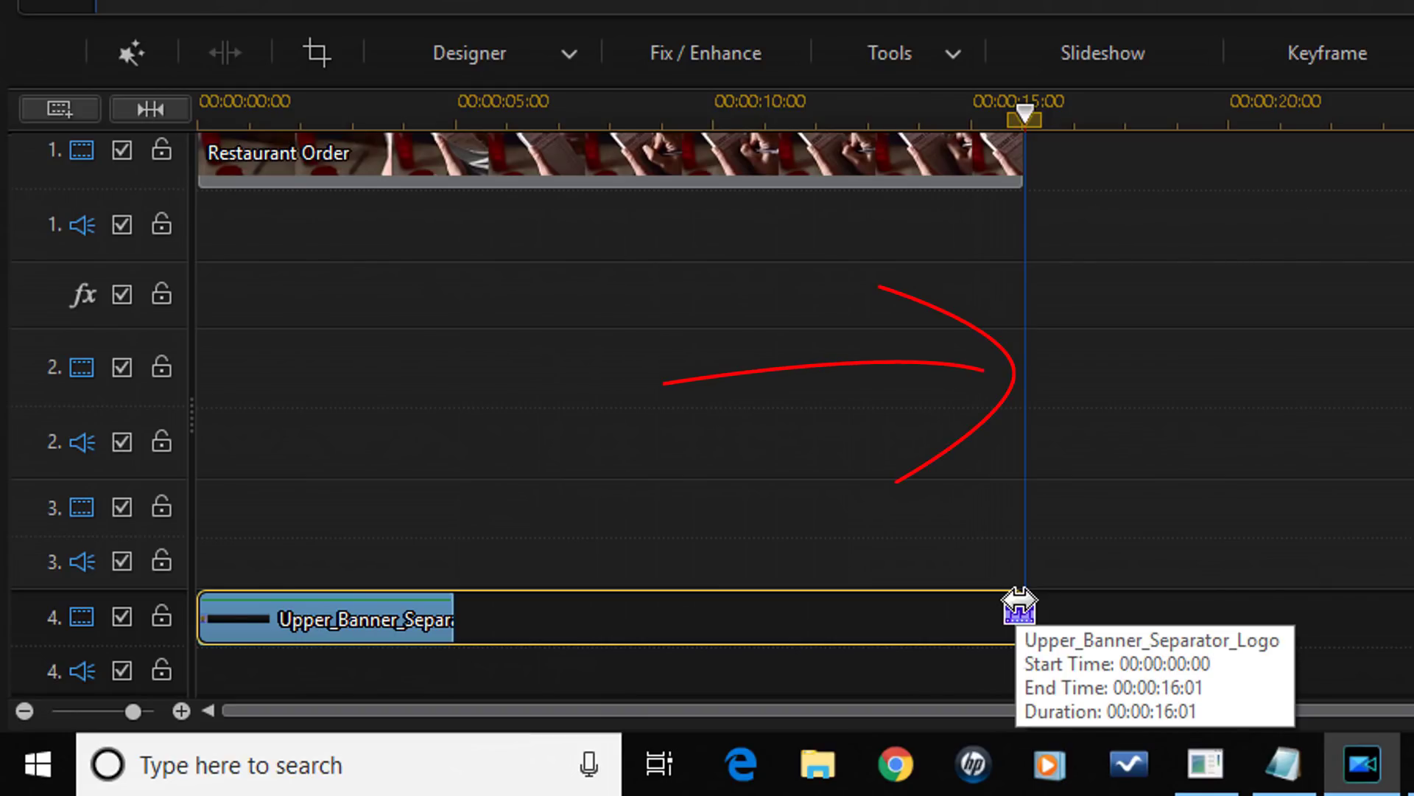
drag(1019, 605, 1020, 606)
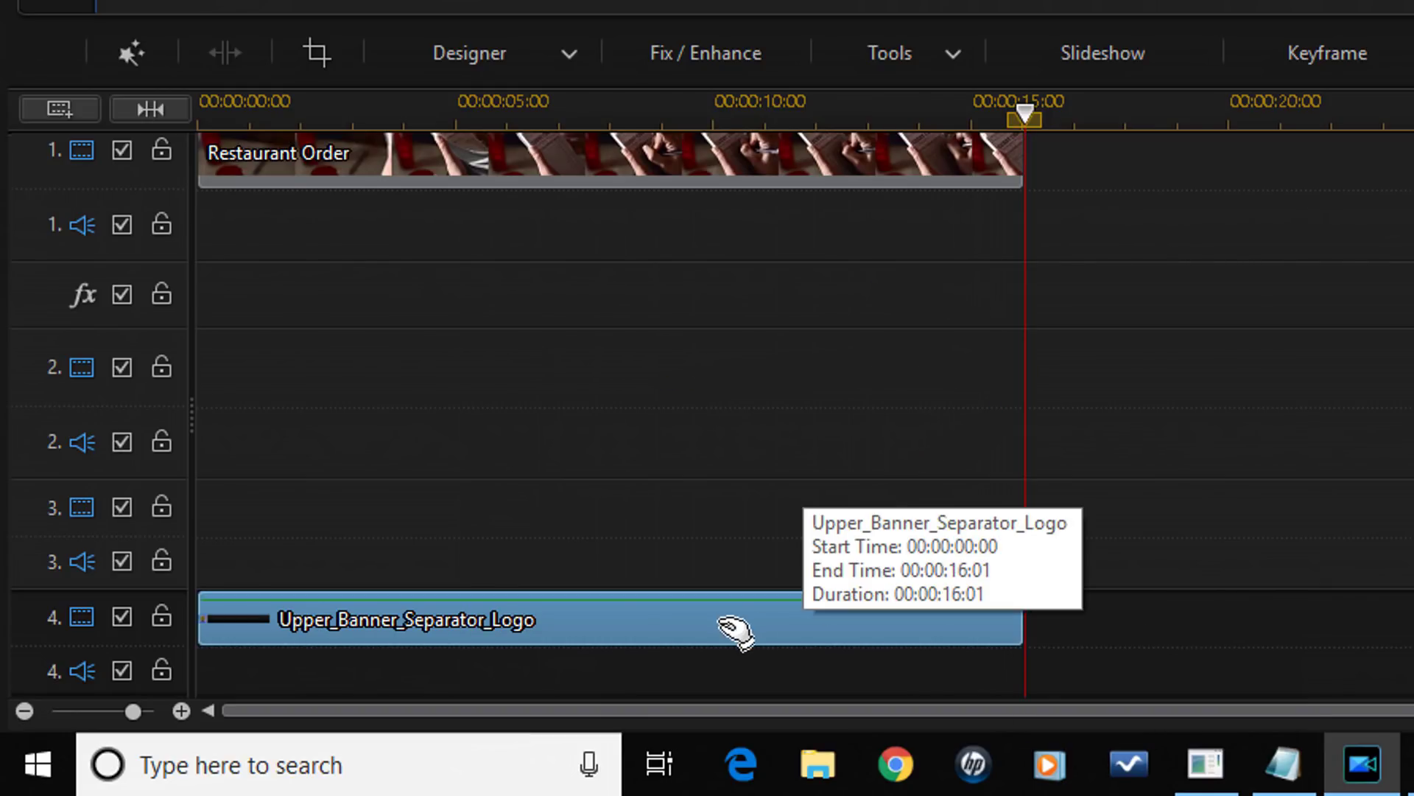
In the PiP Designer, add a position keyframe at the start of the upper banner clip with X set to 1.5.
double_click(655, 622)
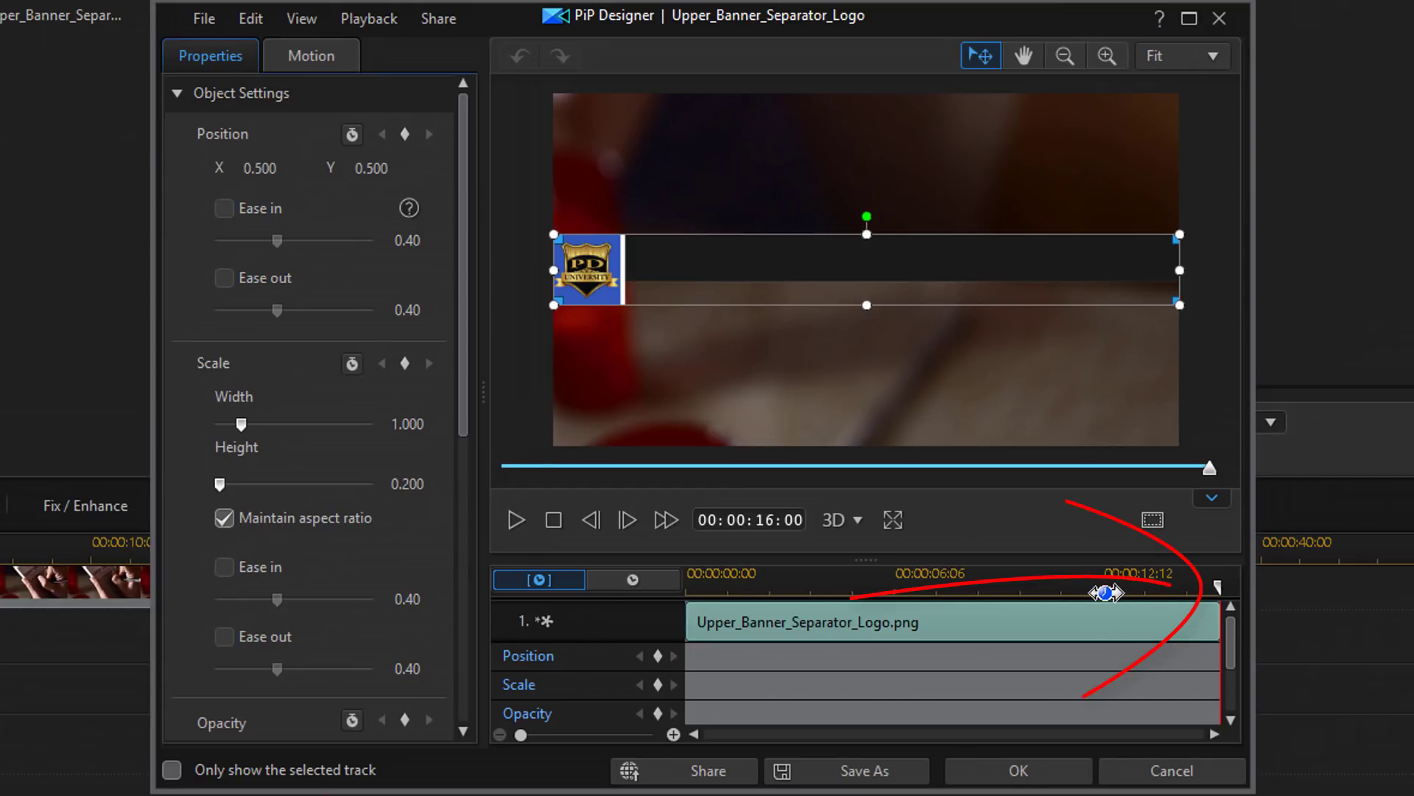
drag(1220, 598, 587, 608)
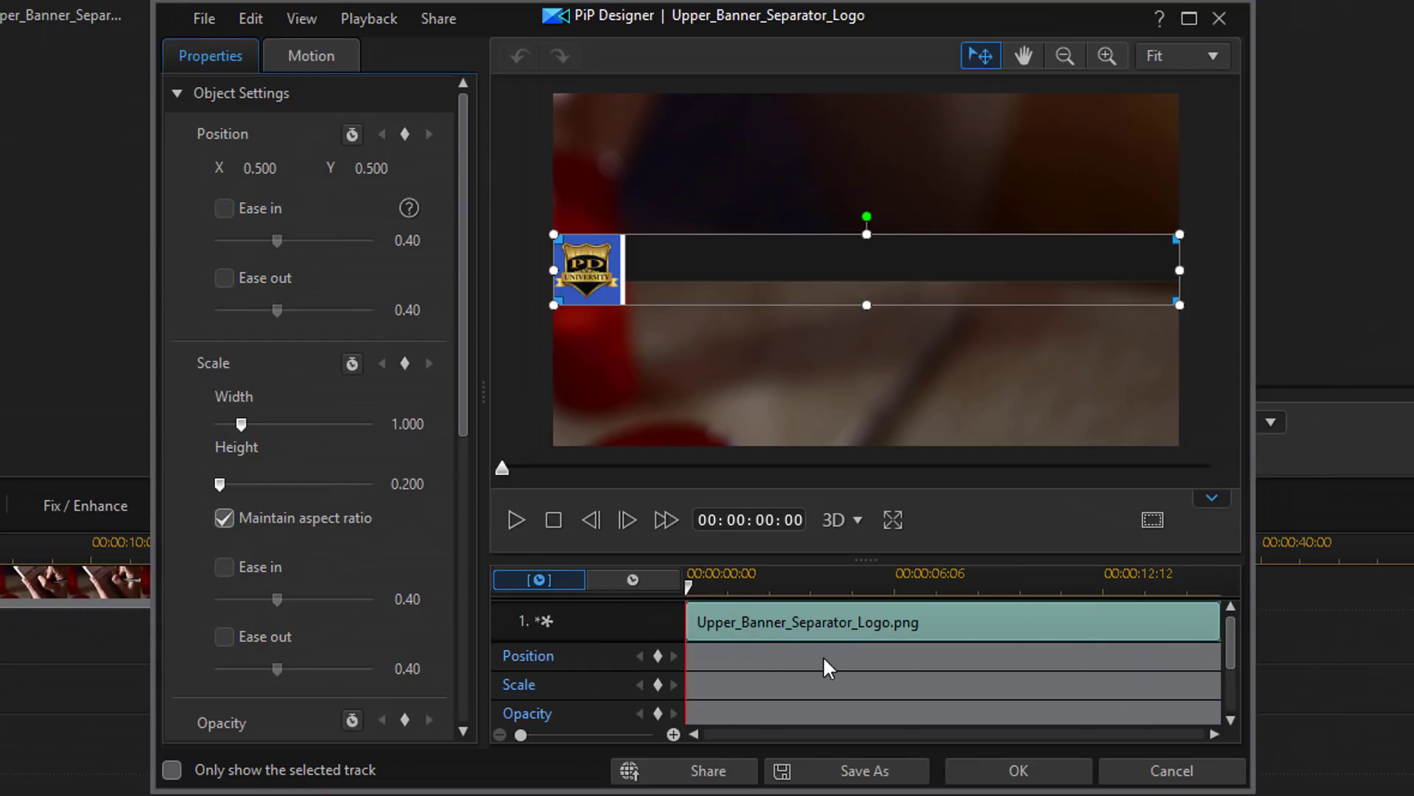
click(405, 133)
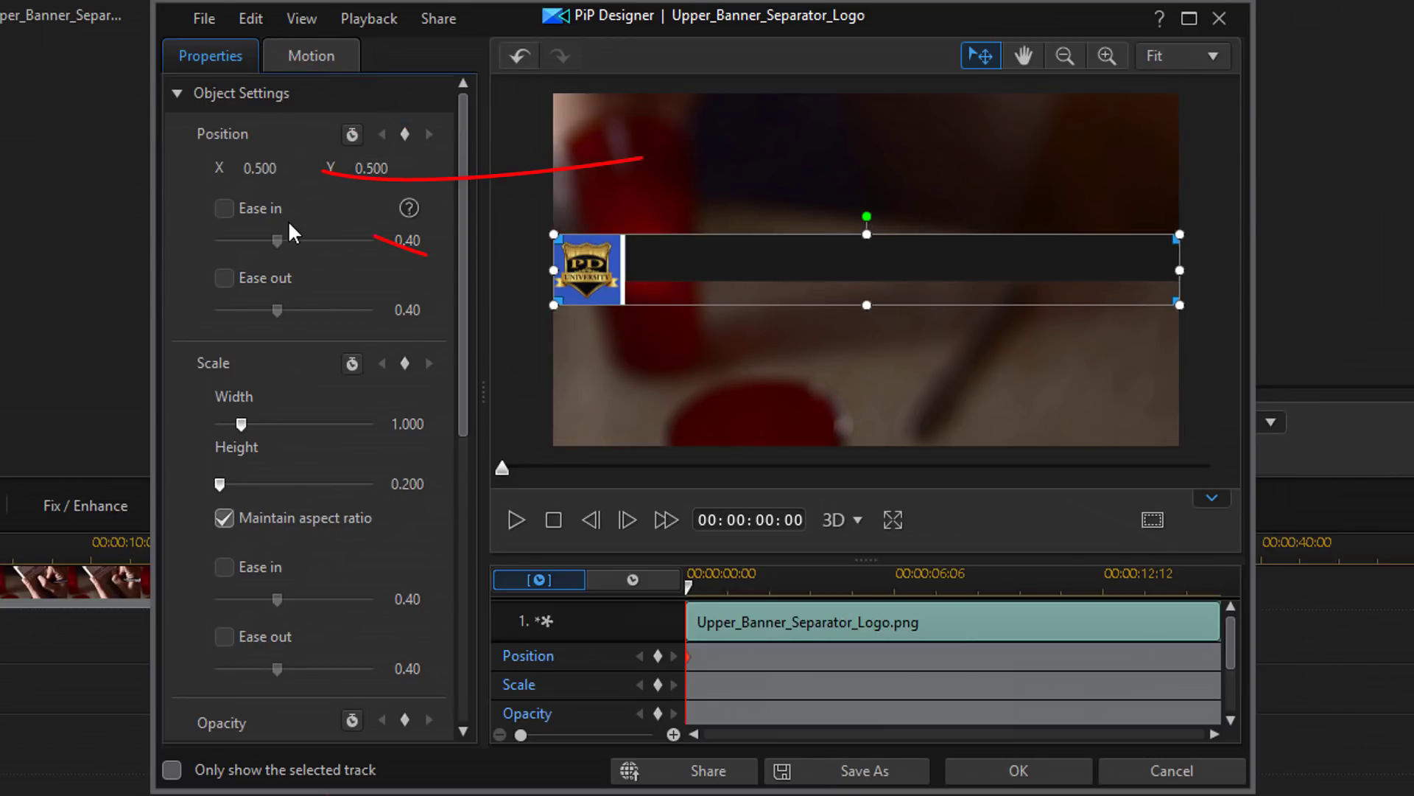
click(272, 168)
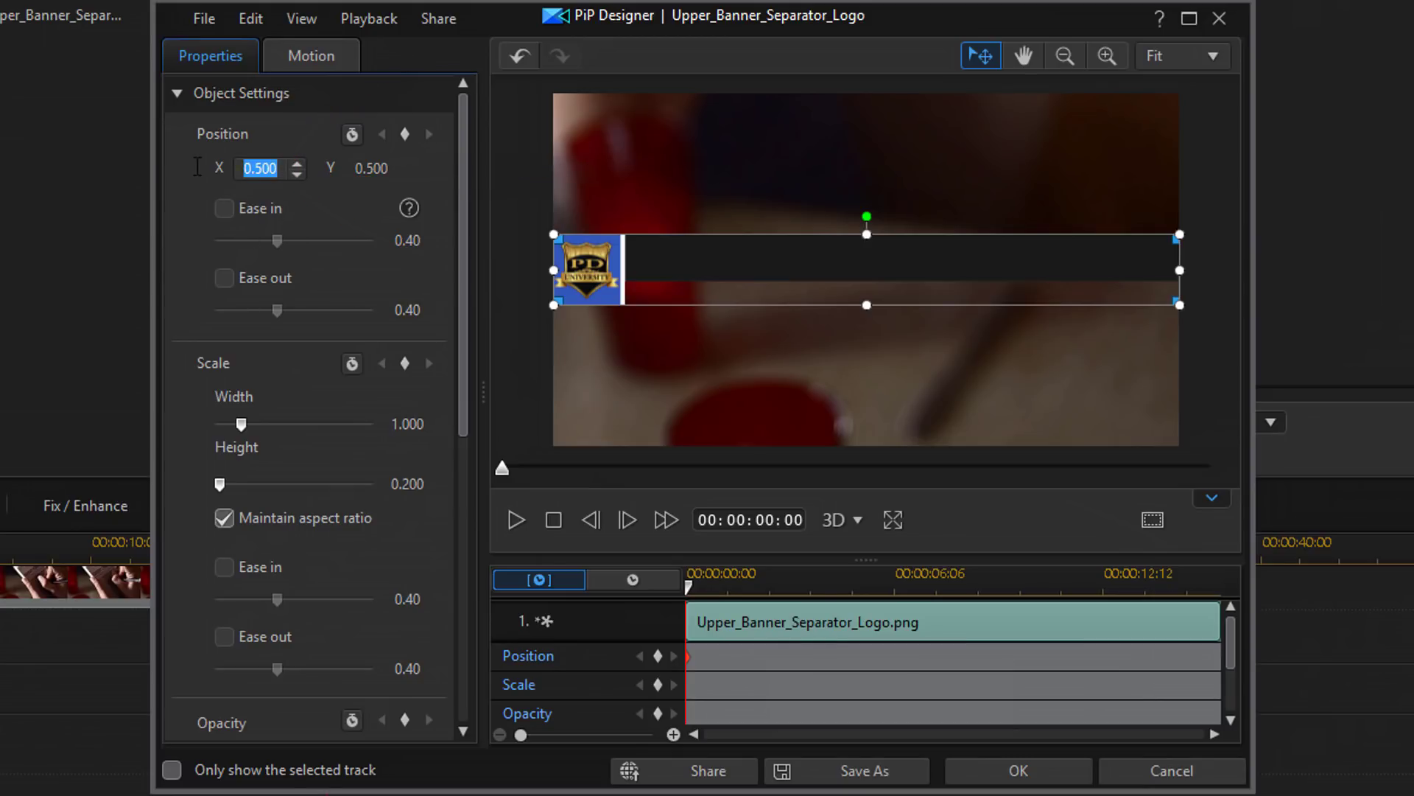
text(1.5)
key(Return)
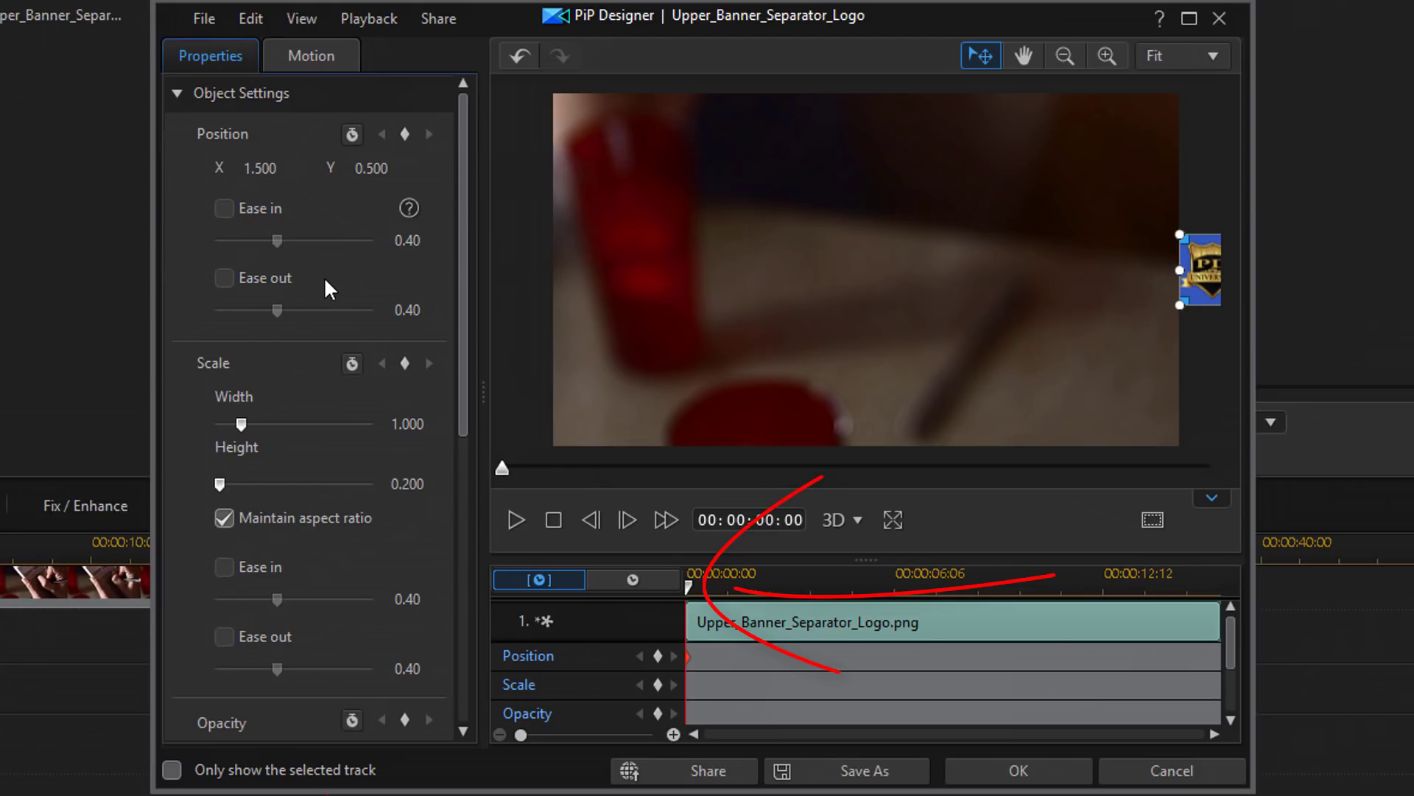
Add a second position keyframe at 00:00:02:00 with X set to 0.500.
drag(690, 586, 764, 601)
click(591, 520)
click(591, 526)
click(593, 527)
click(593, 521)
click(593, 516)
click(592, 516)
click(592, 516)
click(593, 516)
click(592, 516)
click(626, 519)
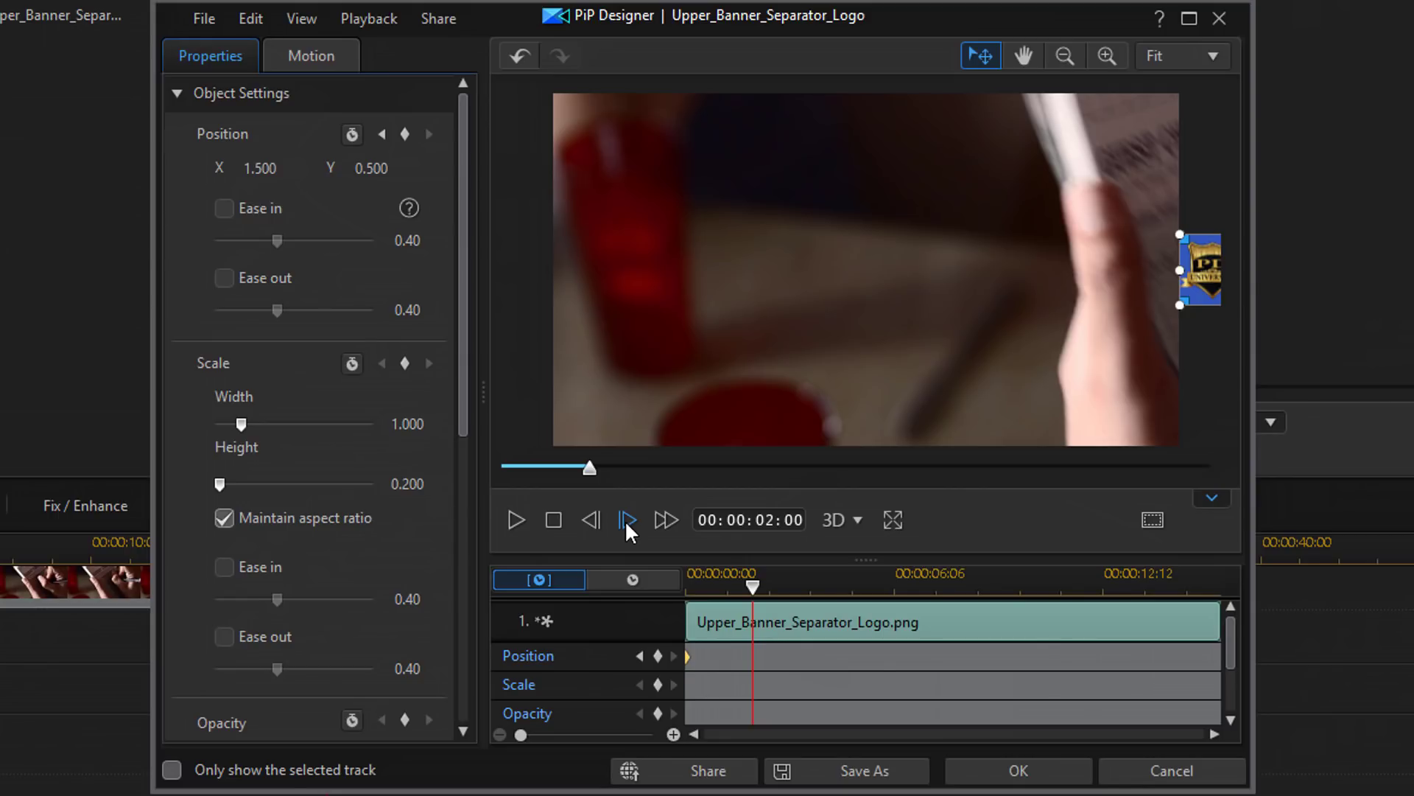
click(407, 136)
drag(287, 177, 206, 169)
text(0.500)
key(Return)
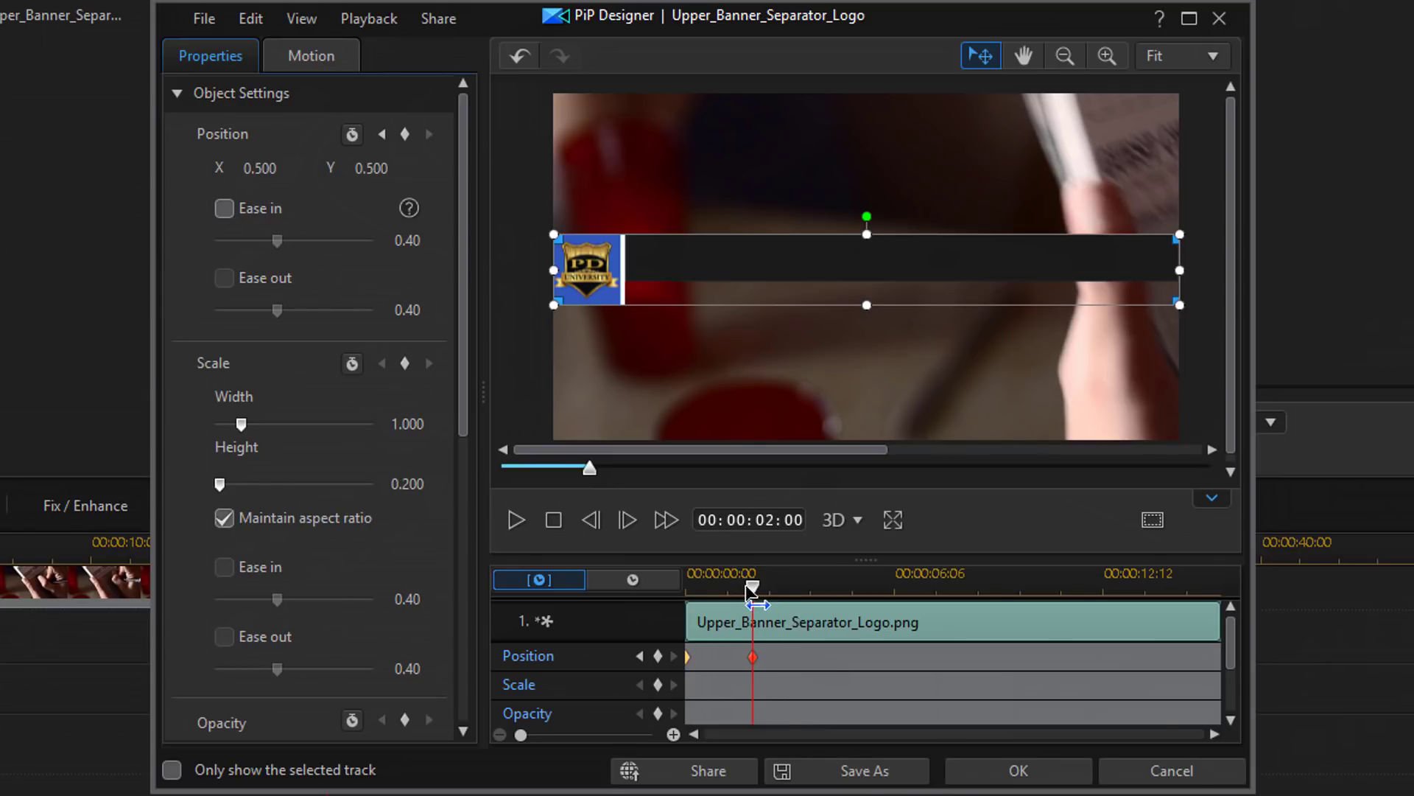
Preview the upper banner's slide-in from the start of the clip, and stop the playback.
drag(753, 587, 687, 589)
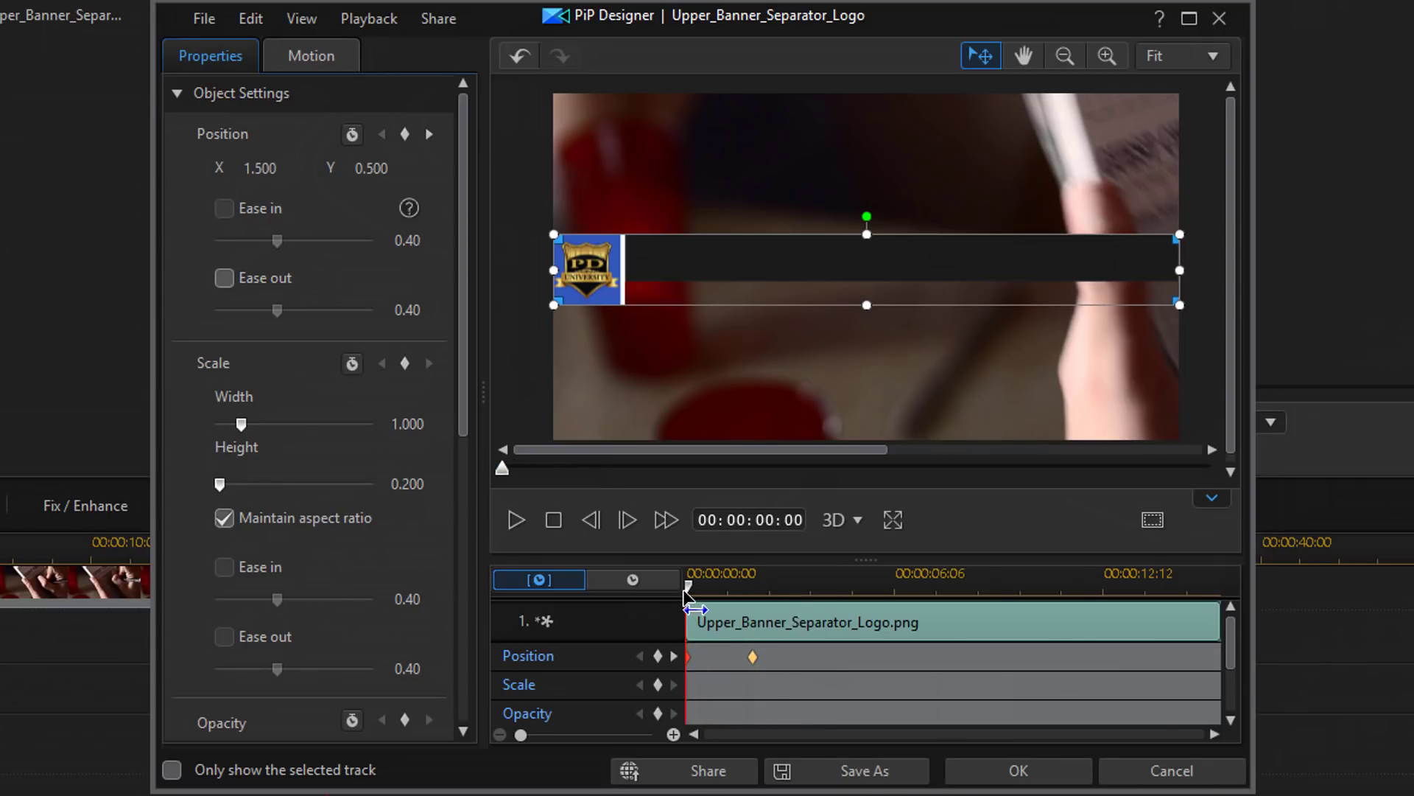
click(514, 524)
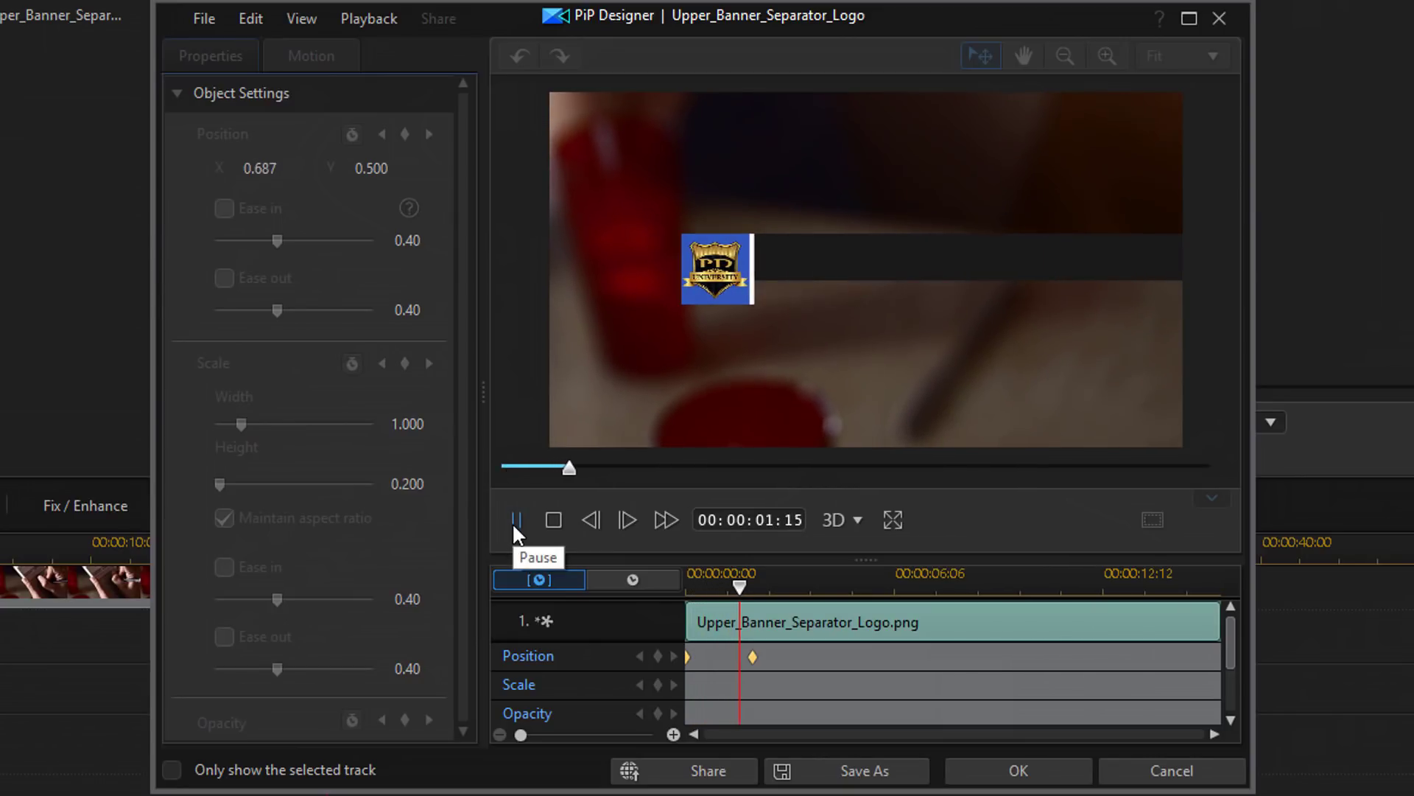
click(513, 523)
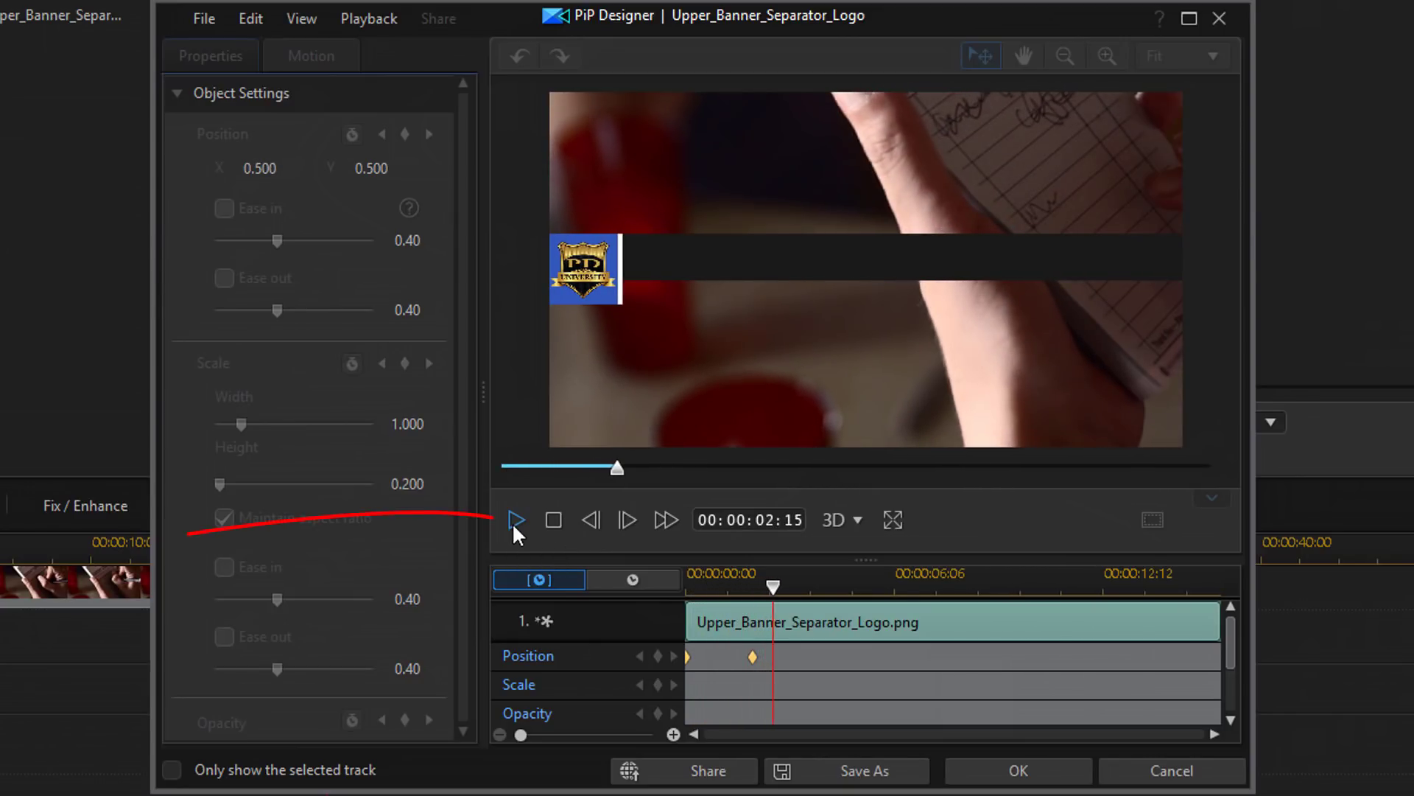
click(554, 520)
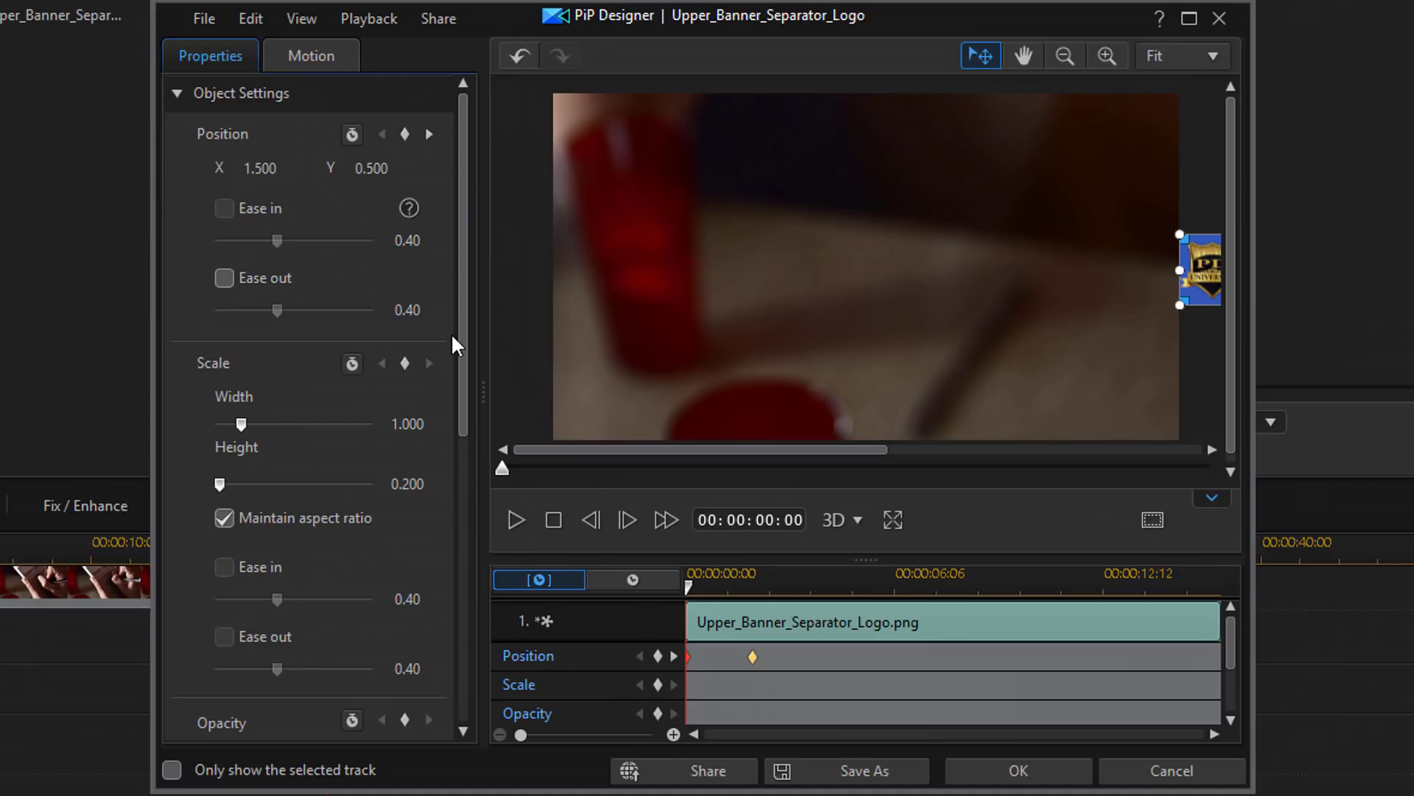
Set the upper banner's vertical position to 0.9 at its second position keyframe.
drag(462, 334, 479, 635)
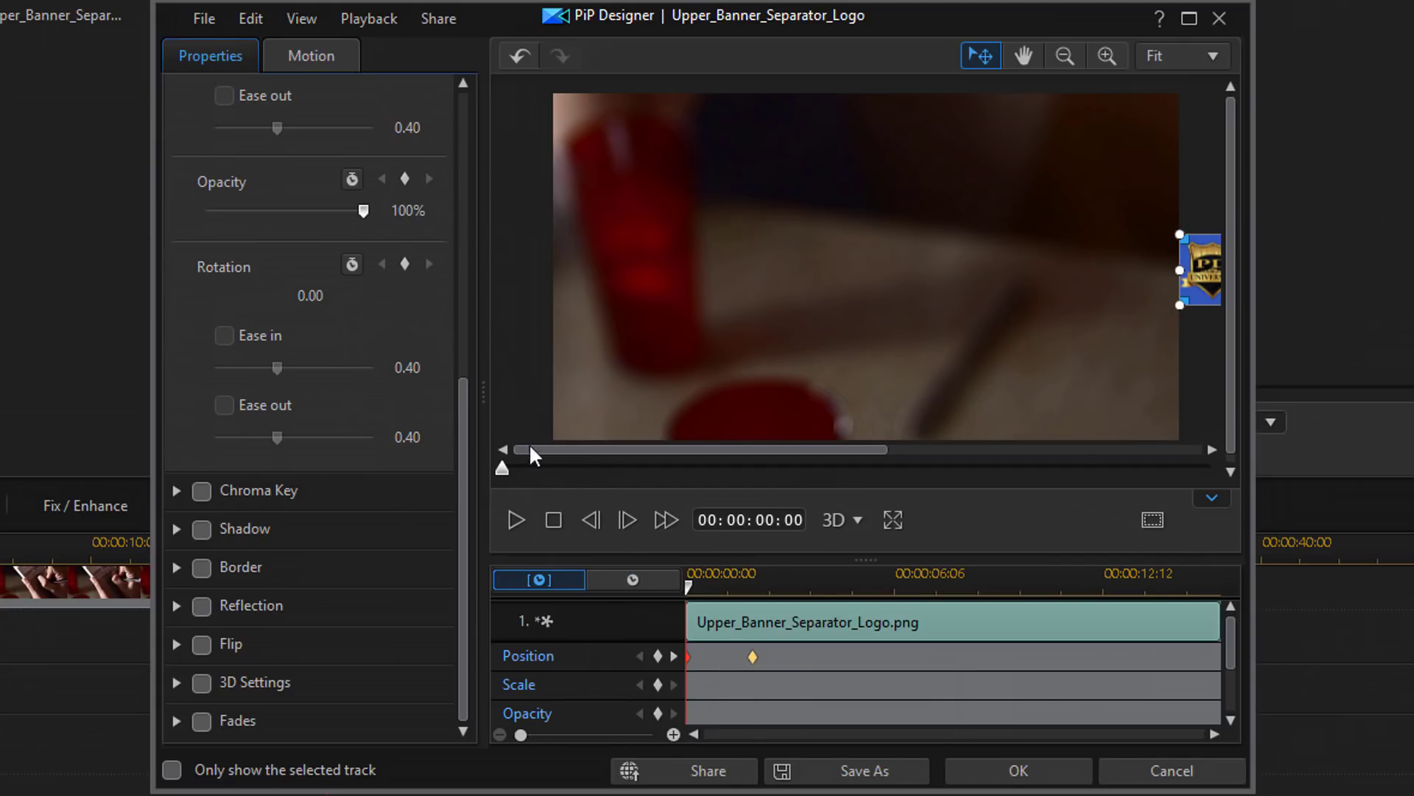
drag(472, 413, 495, 99)
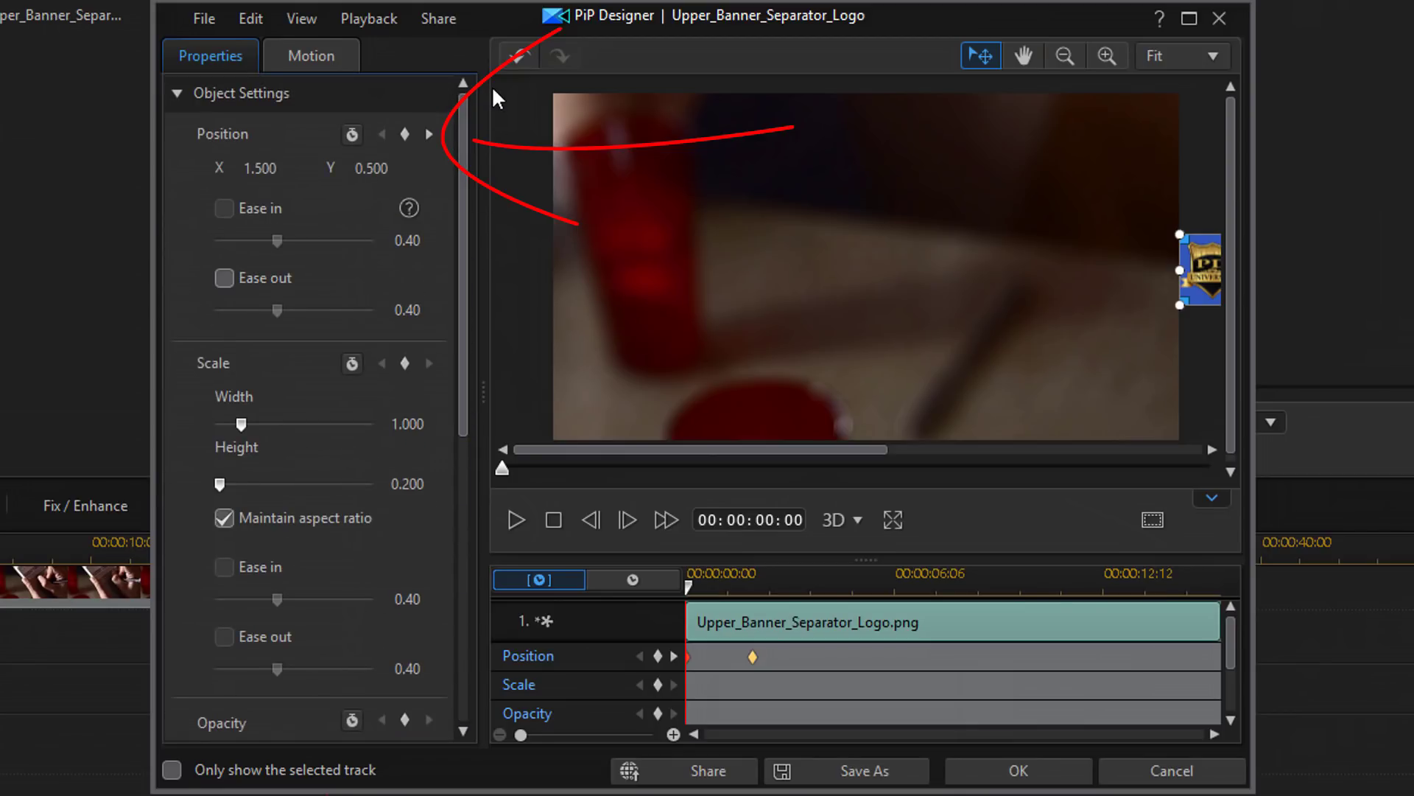
click(429, 134)
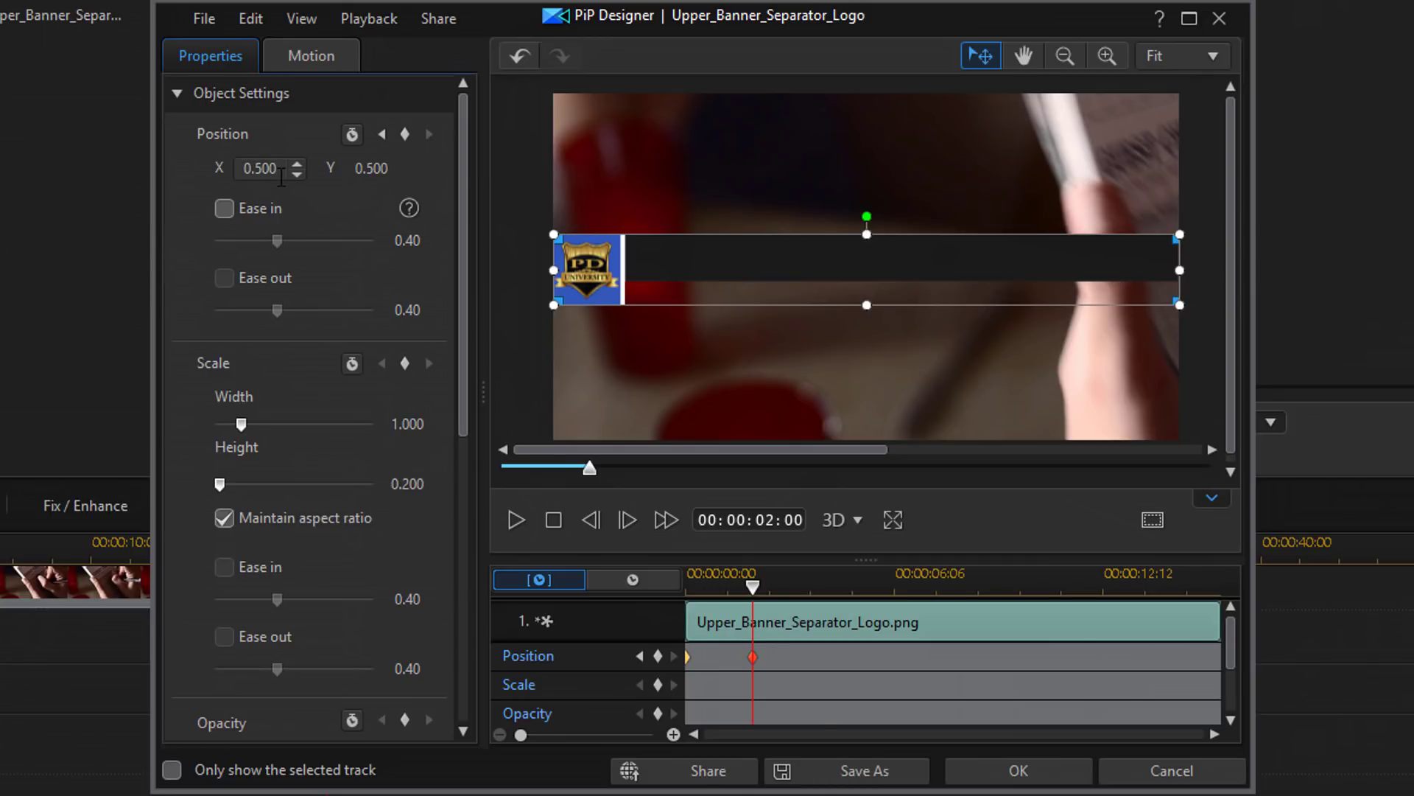
click(339, 168)
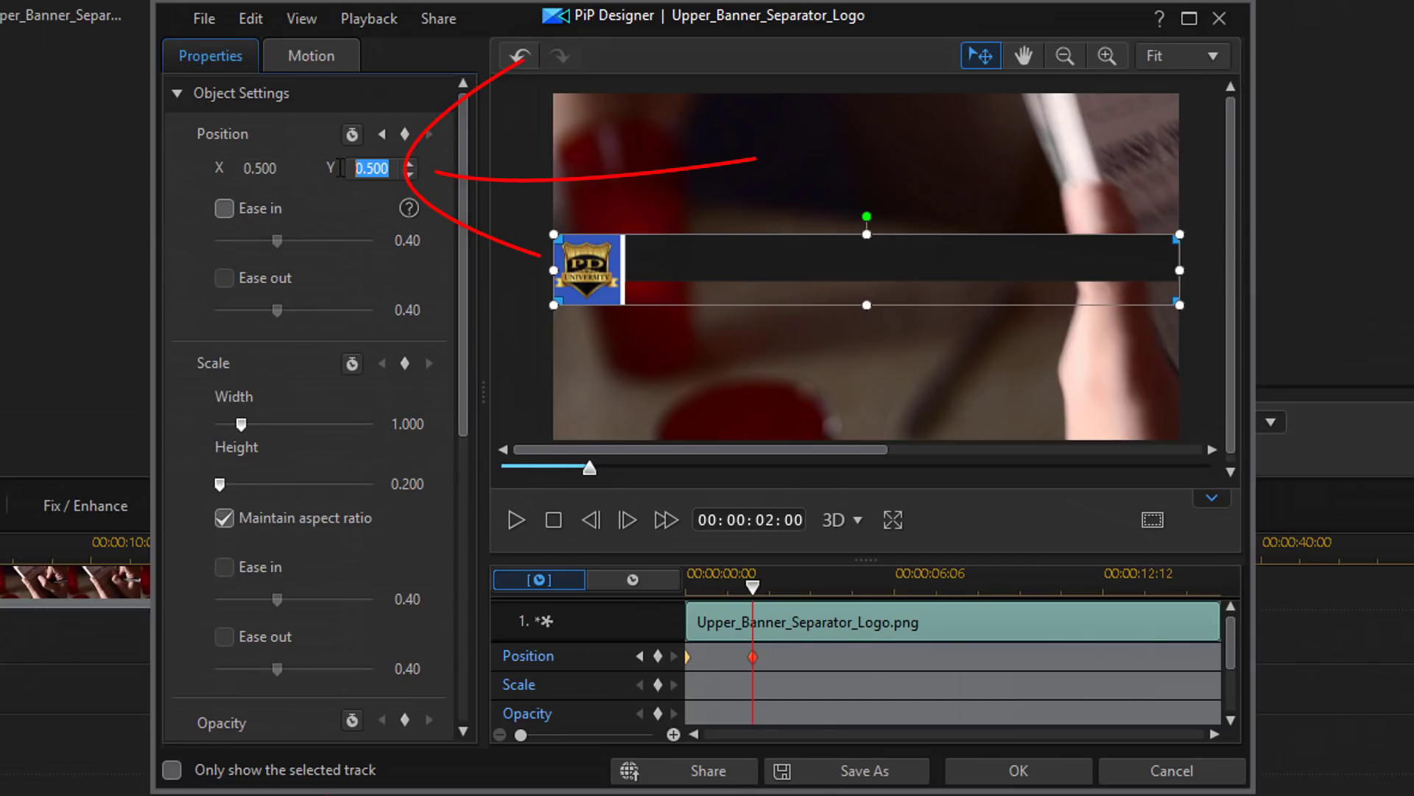
text(0.9)
key(Return)
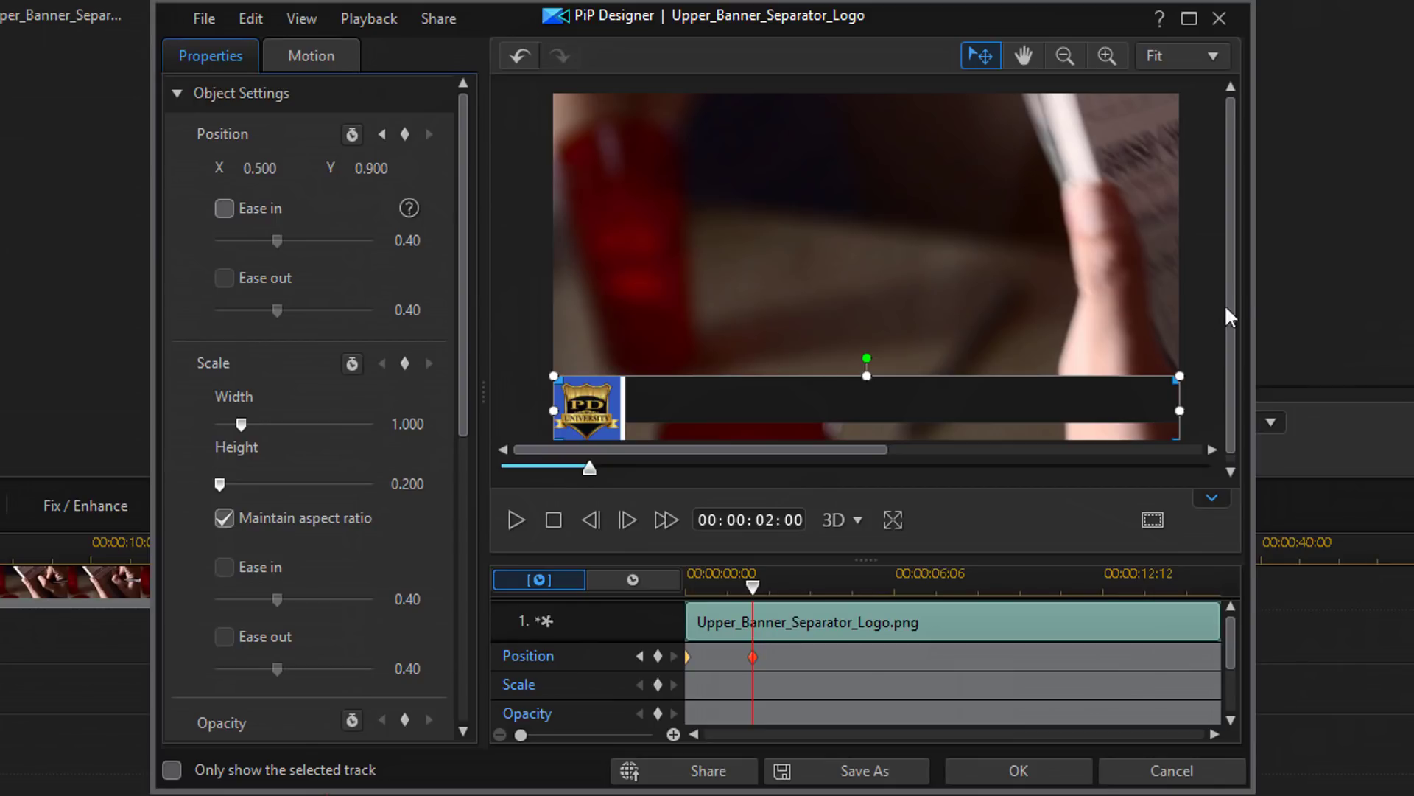
drag(1232, 302, 1230, 452)
drag(781, 454, 692, 473)
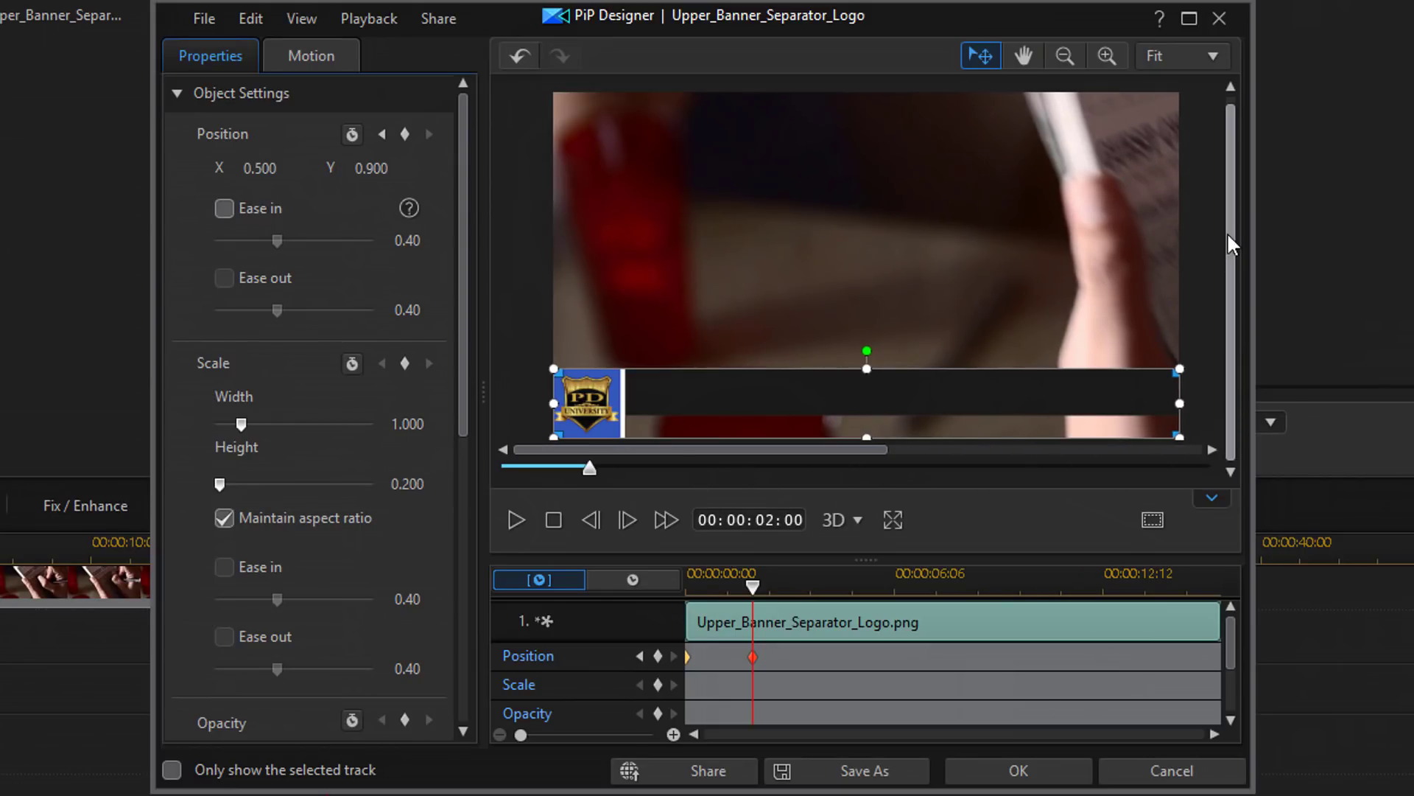
drag(1236, 229, 1233, 278)
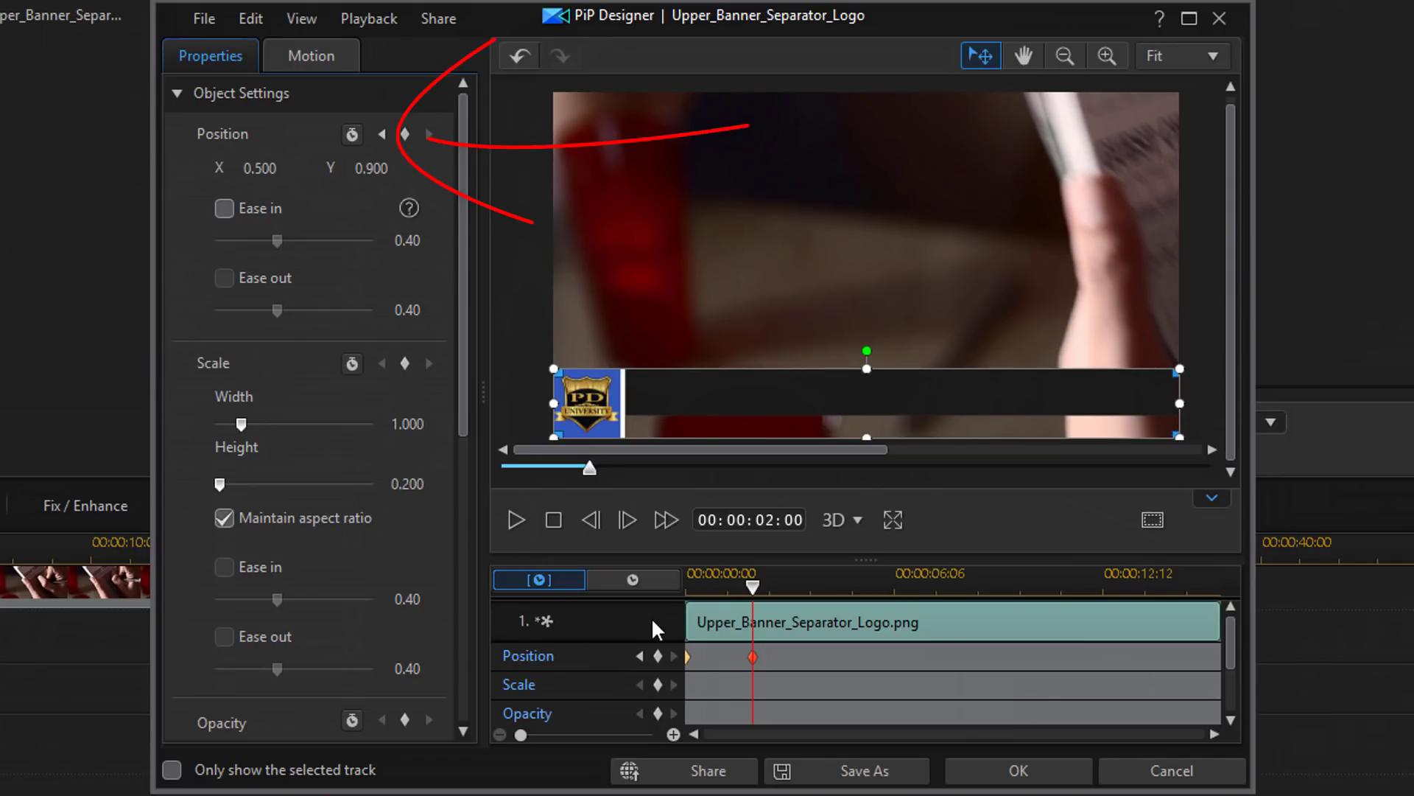
Set the upper banner's vertical position to 0.9 at its first position keyframe.
click(384, 135)
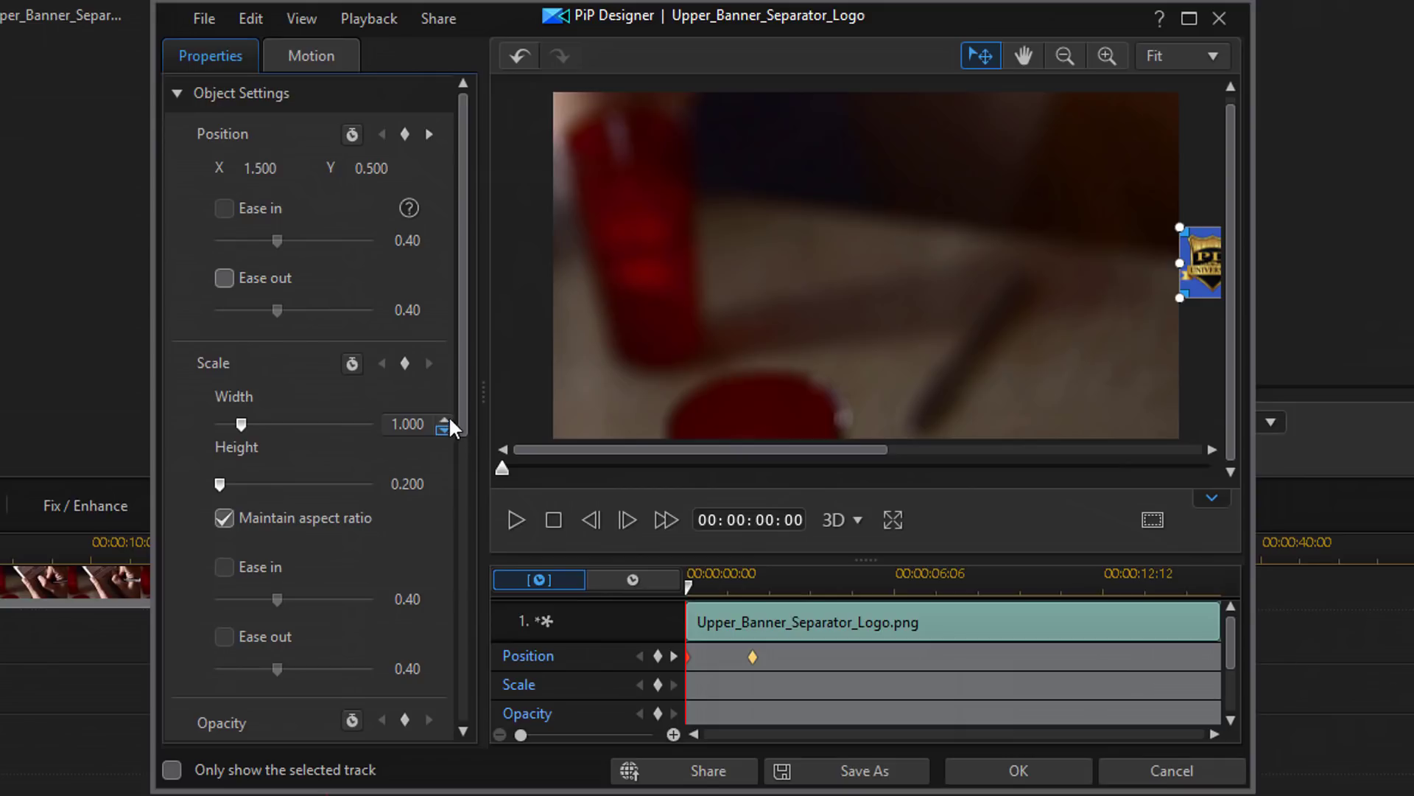
mouse_move(462, 336)
mouse_down()
mouse_move(464, 604)
mouse_move(462, 317)
mouse_up()
drag(392, 169, 328, 168)
text(0.9)
key(Return)
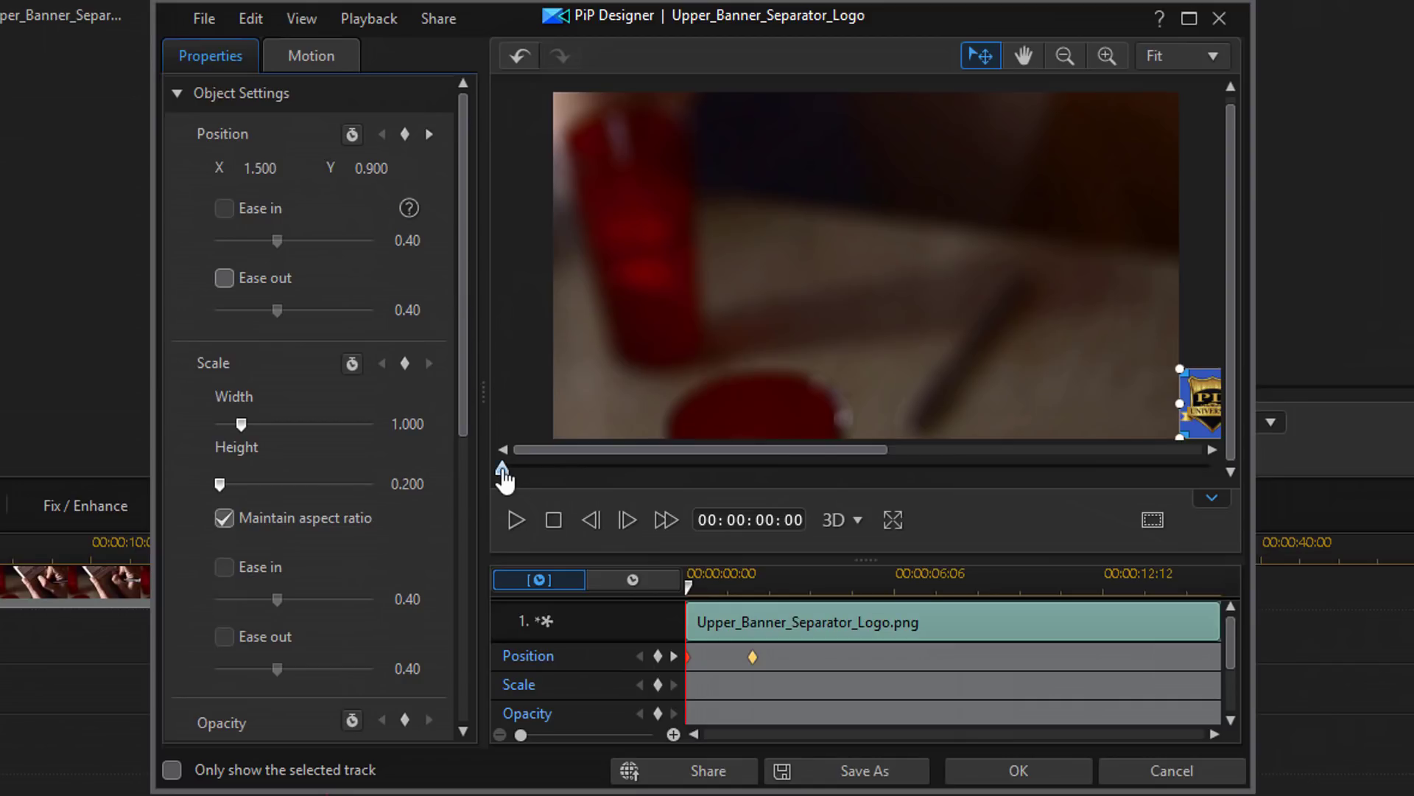
Preview the repositioned upper banner sliding in from the start, and apply the PiP Designer changes.
click(511, 520)
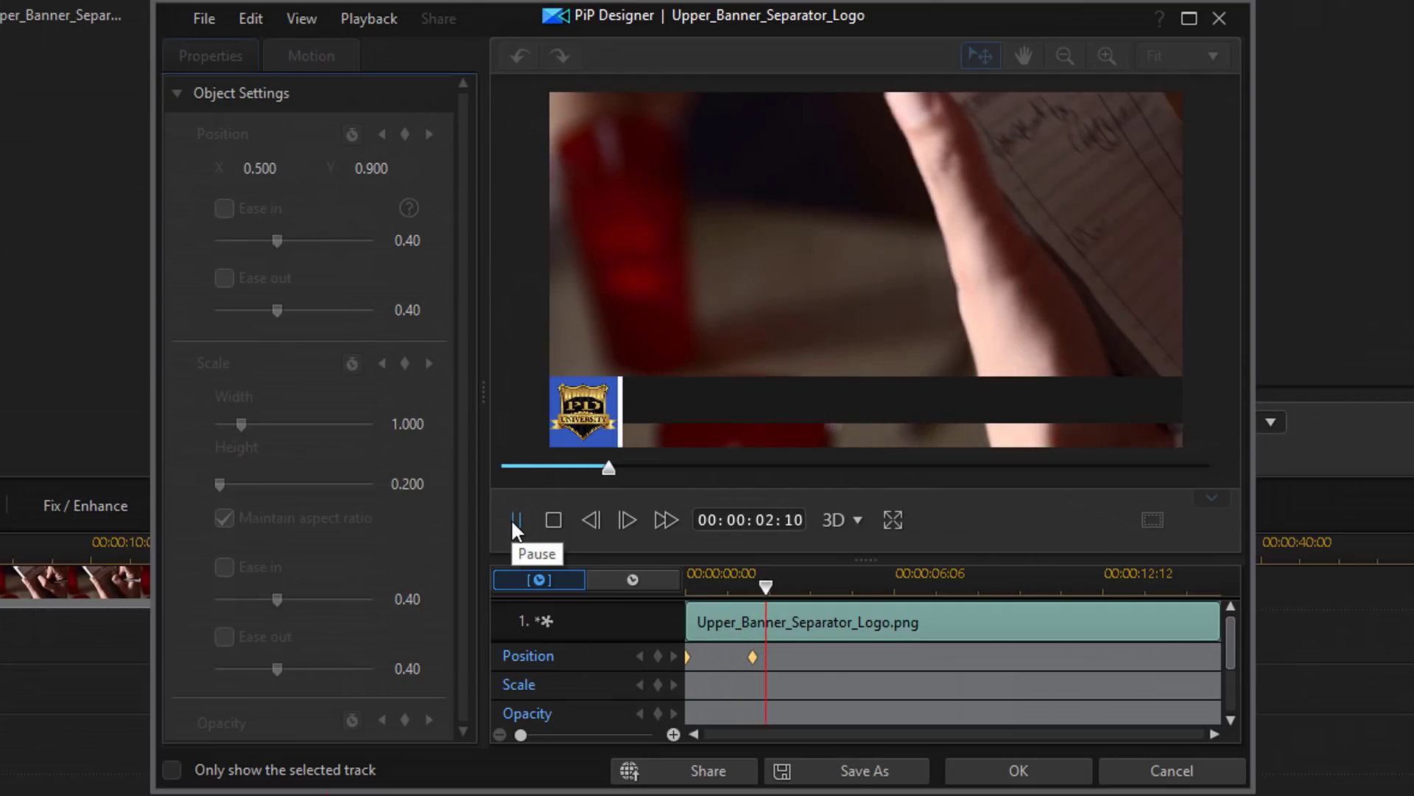
click(515, 519)
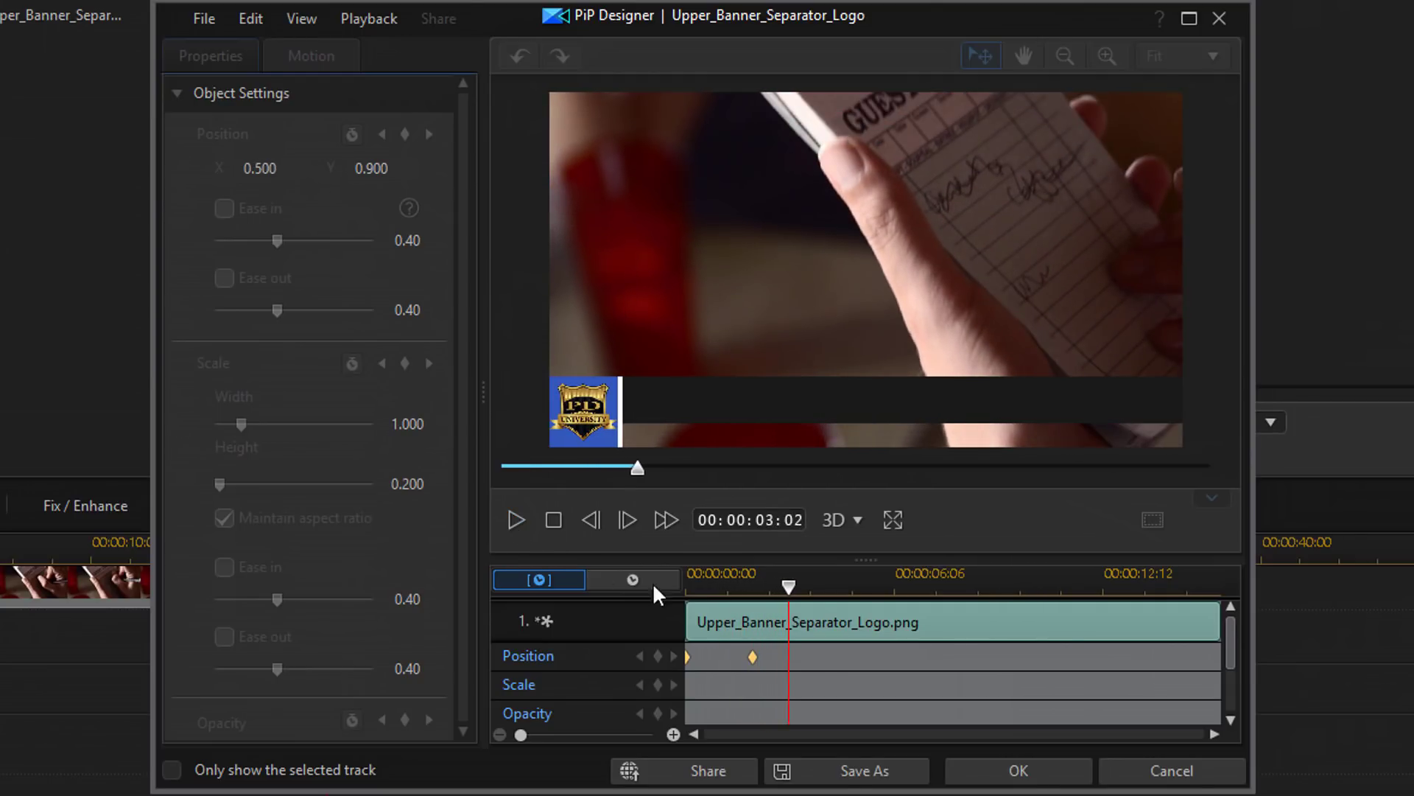
click(556, 523)
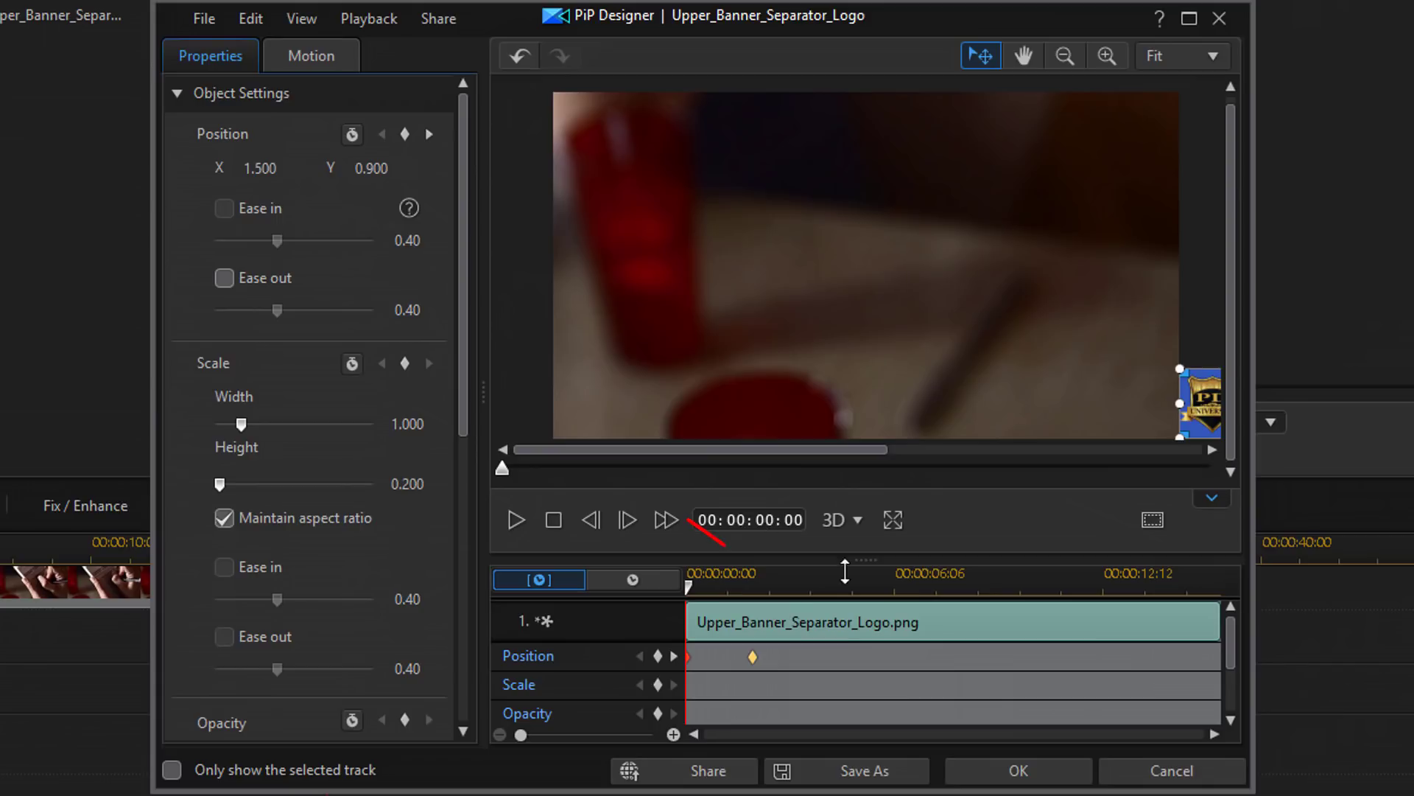
click(1011, 772)
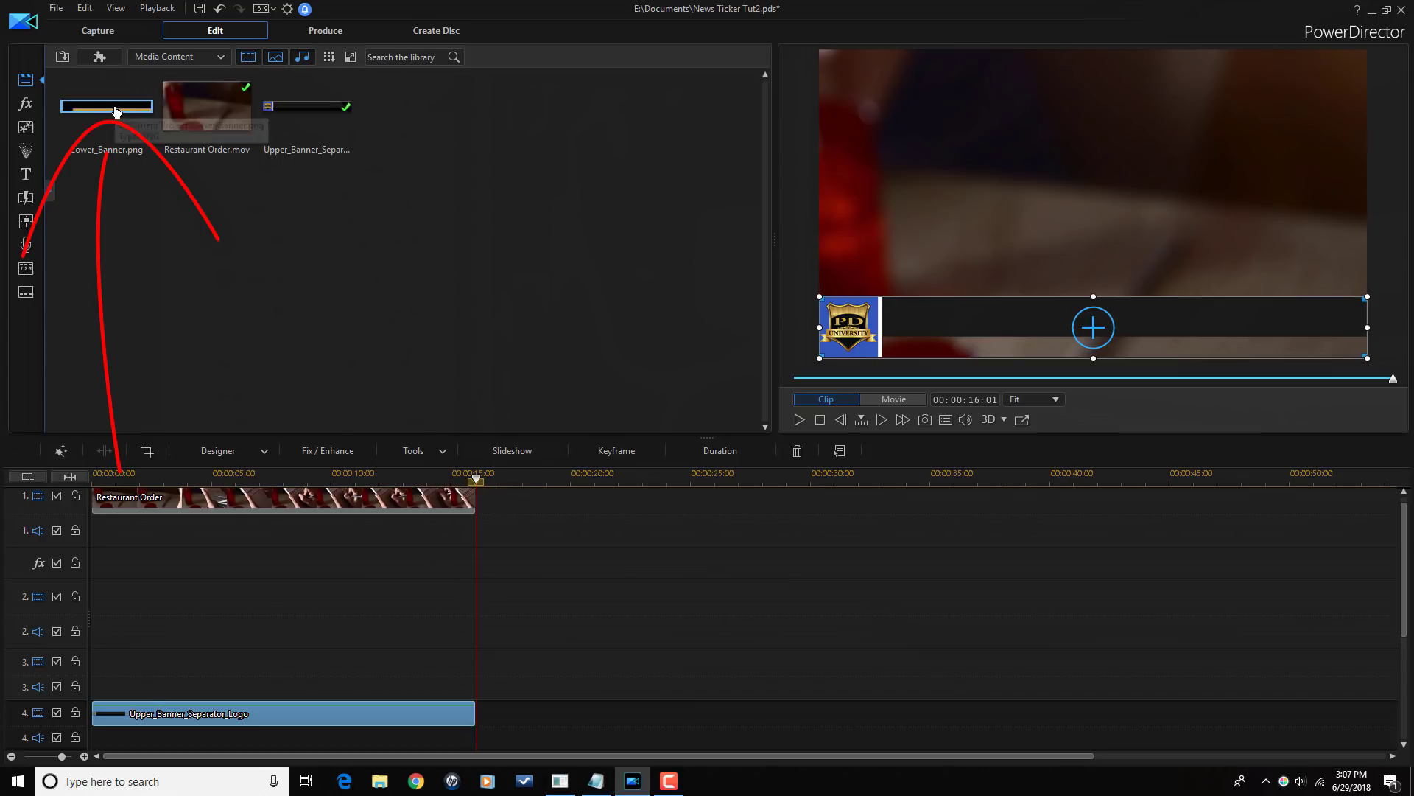
Place Lower_Banner on video track 2 starting at about 00:00:01:23, and extend it to the end of the Restaurant Order clip.
drag(116, 111, 94, 601)
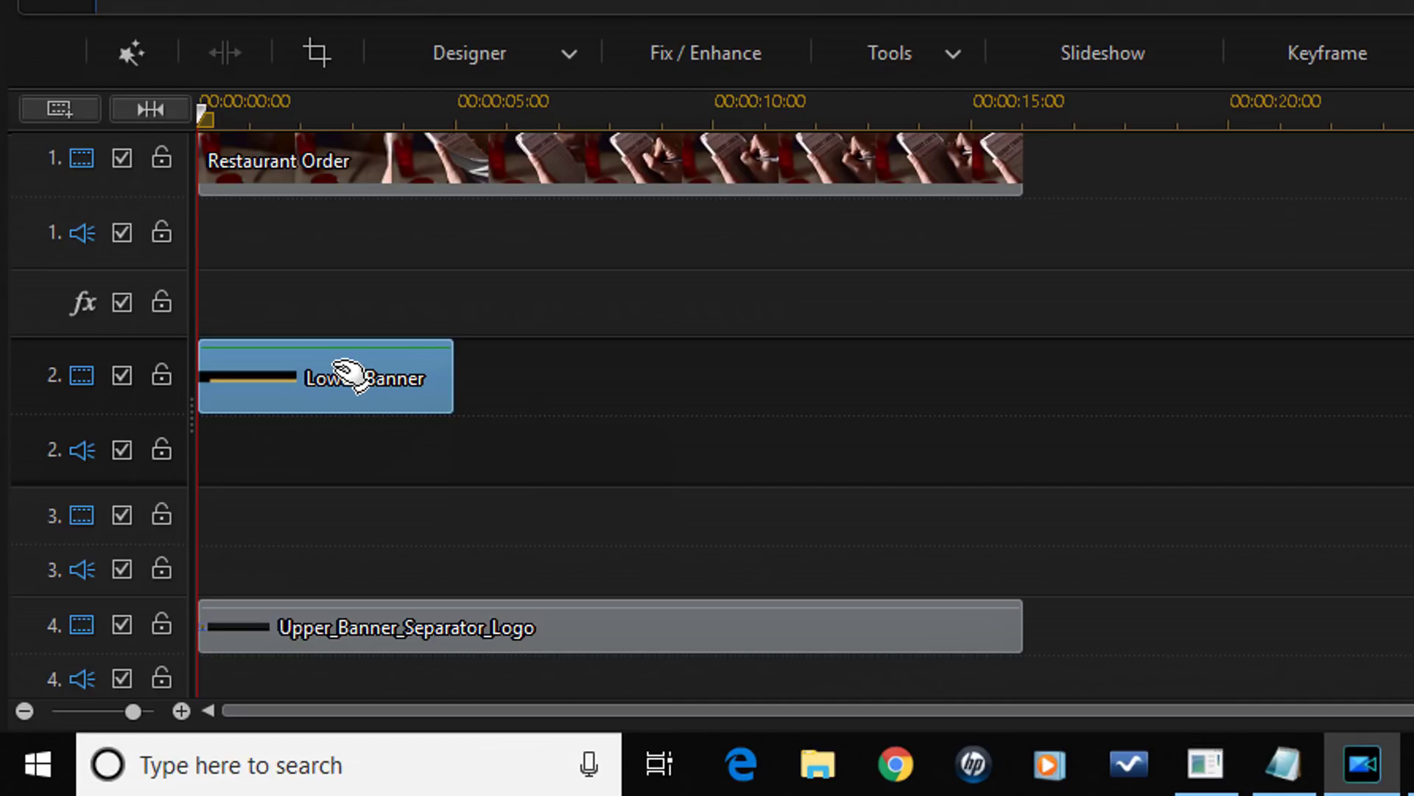
drag(346, 374, 451, 418)
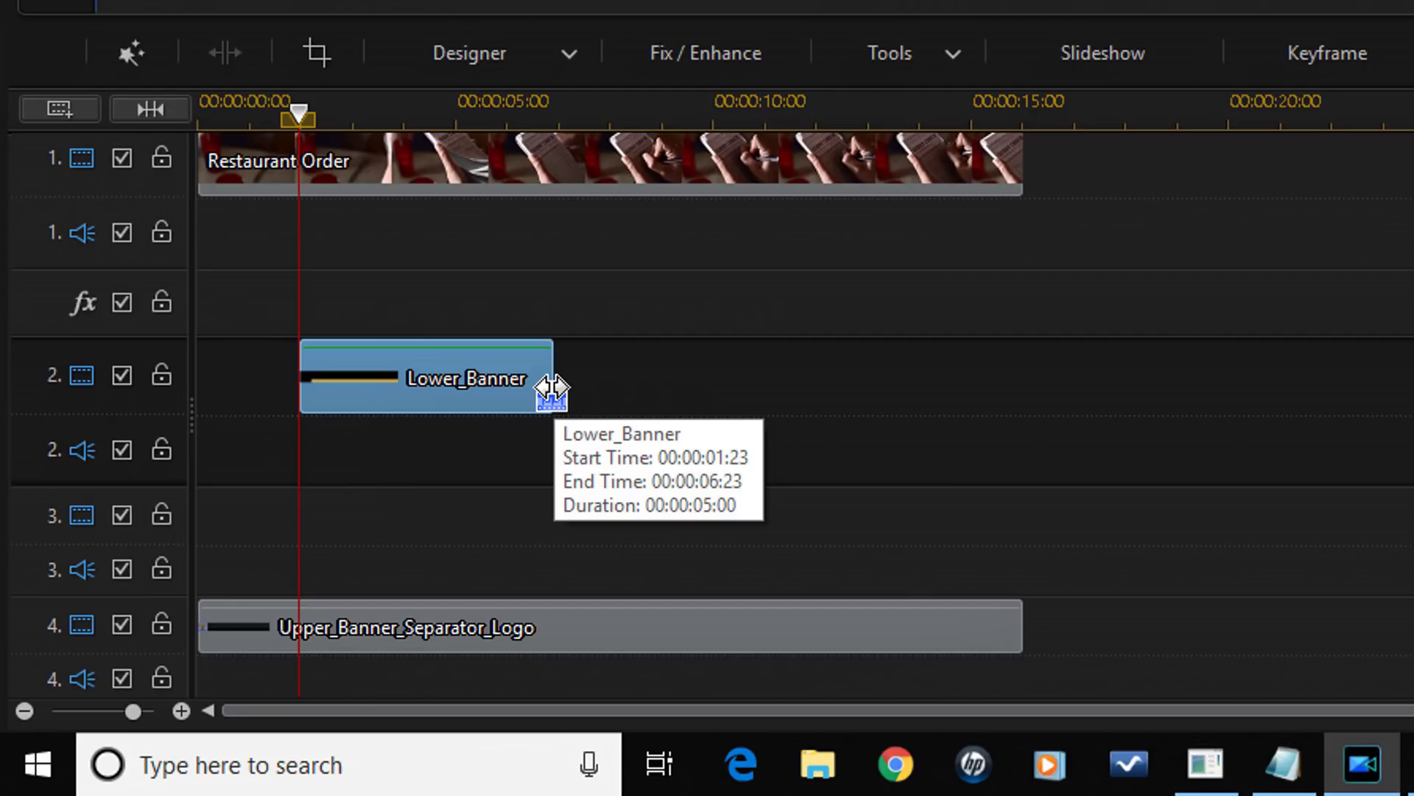
drag(550, 391, 1019, 422)
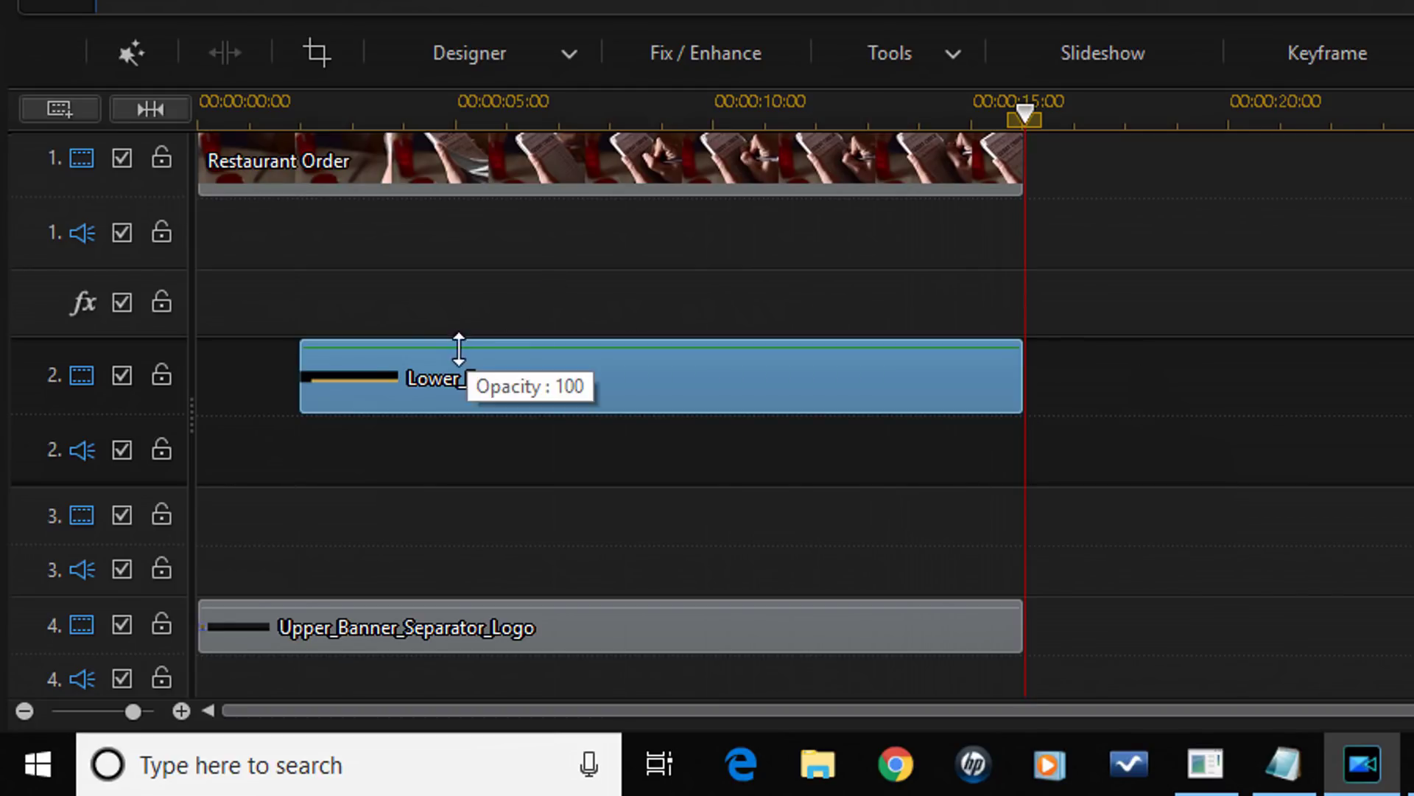
Set the movie playhead to exactly 00:00:02:00 and align the start of the Lower_Banner clip with it.
click(305, 114)
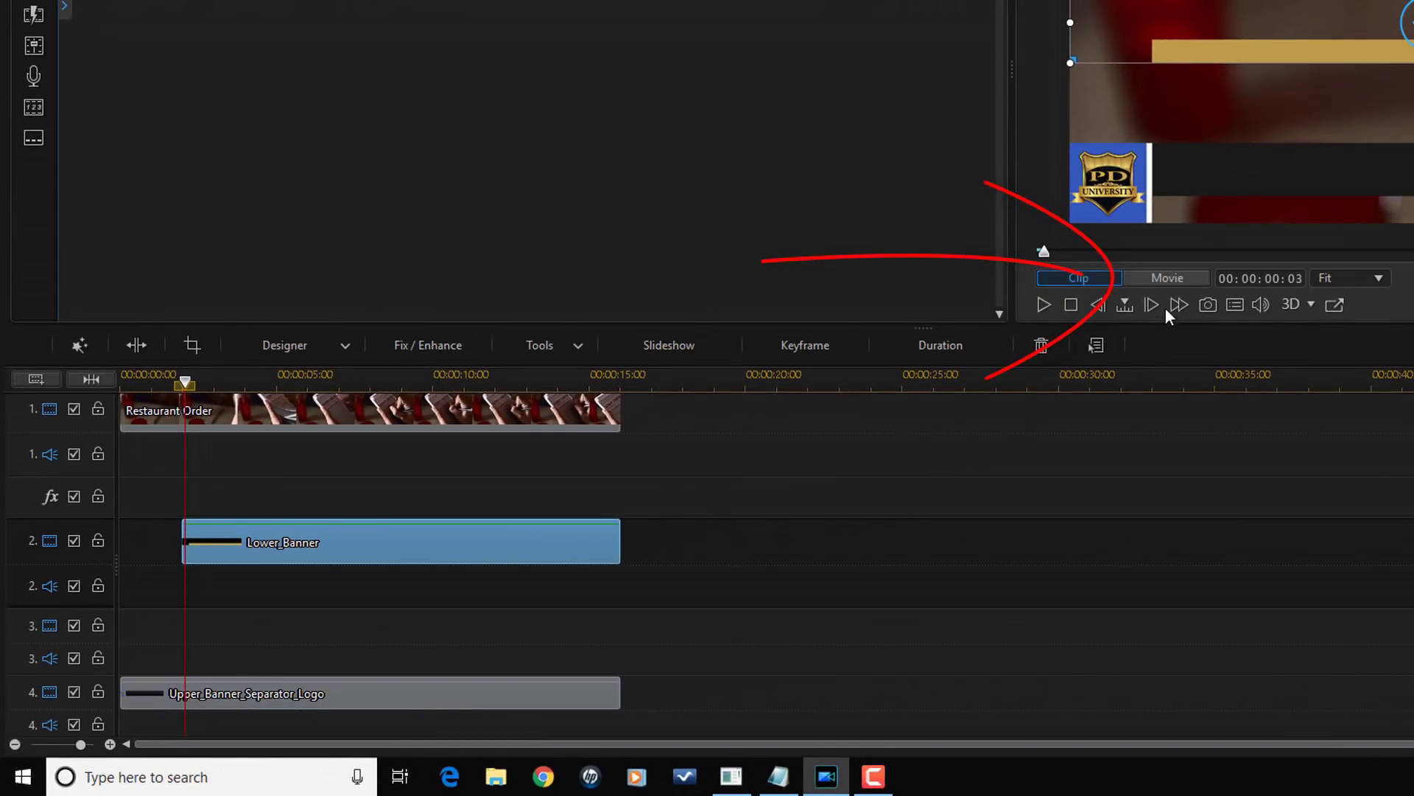
click(1166, 278)
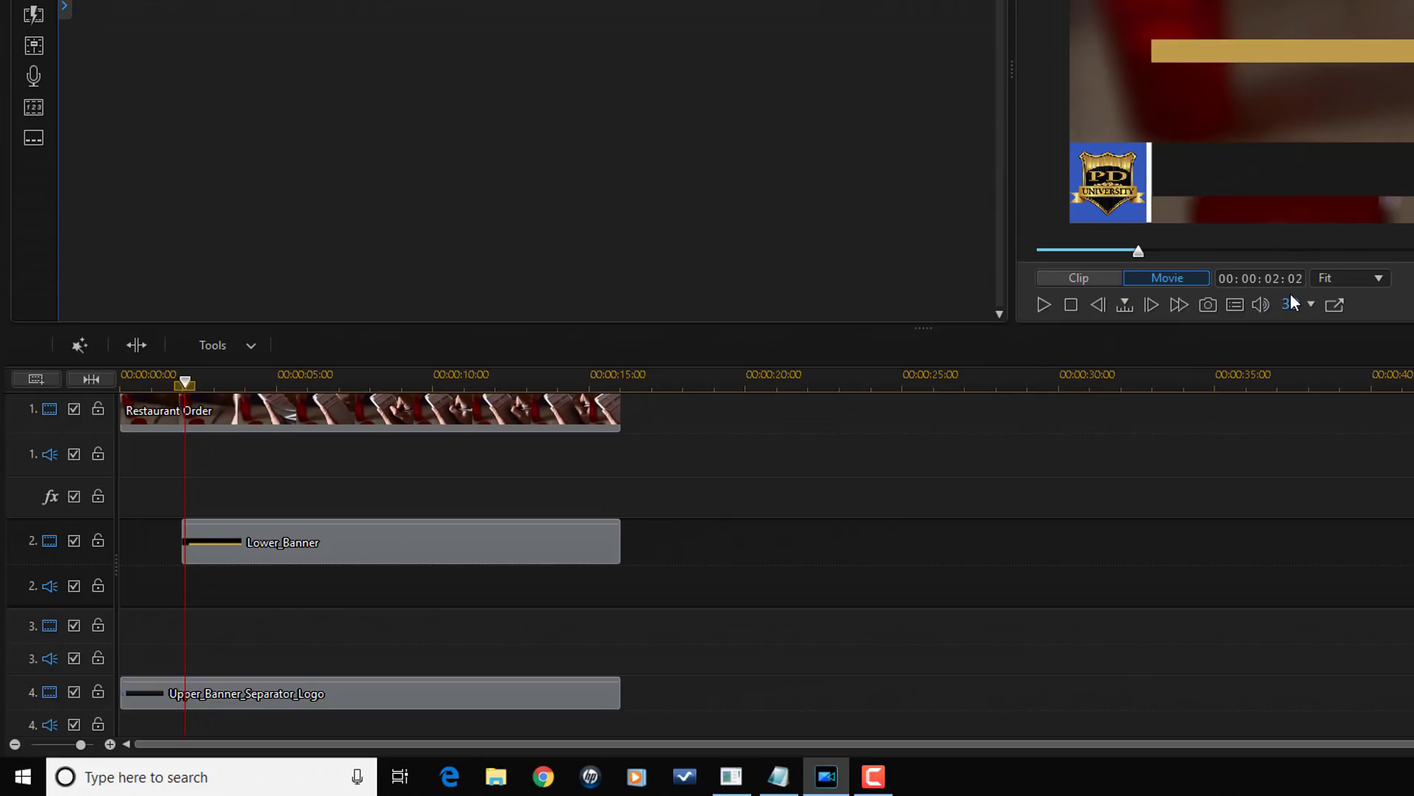
click(1101, 310)
click(1101, 310)
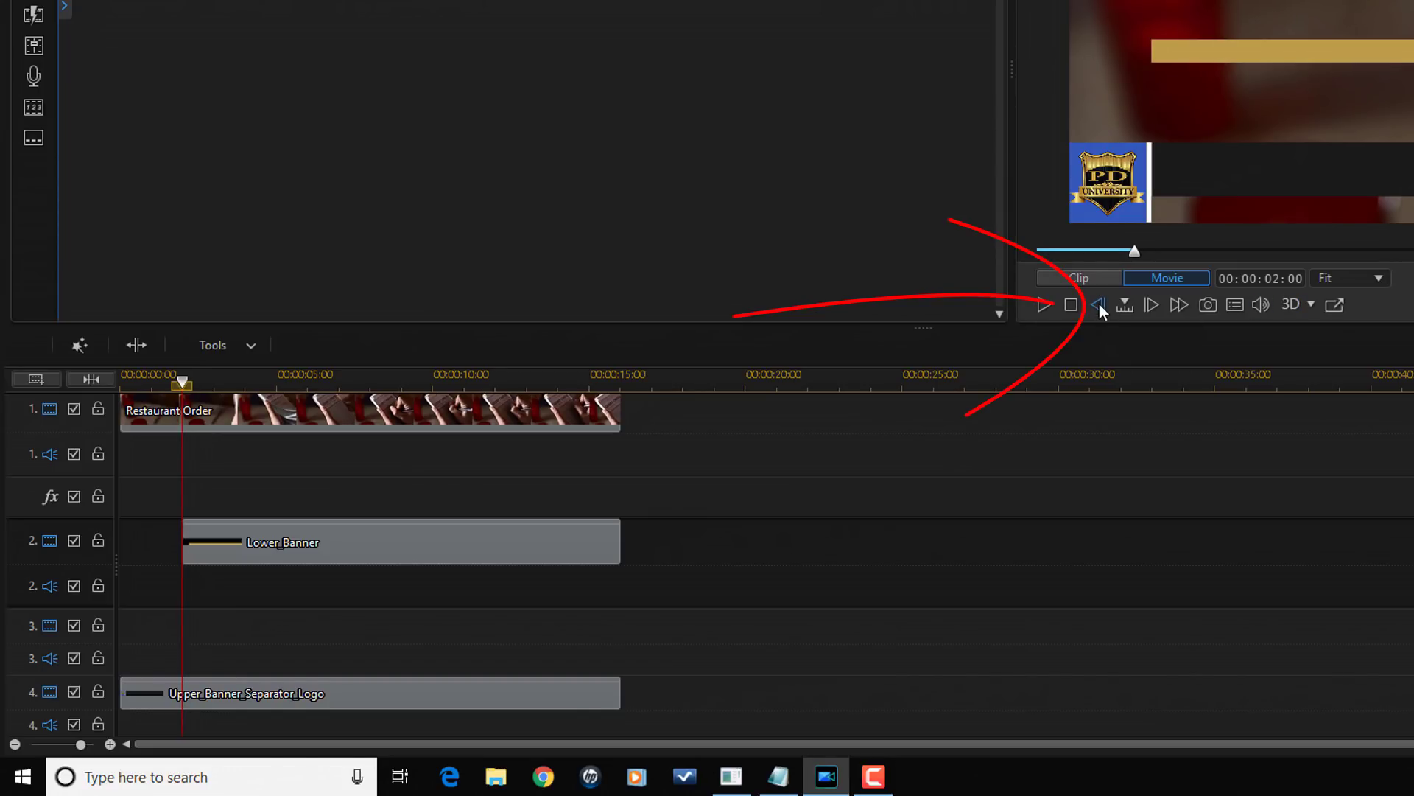
click(382, 542)
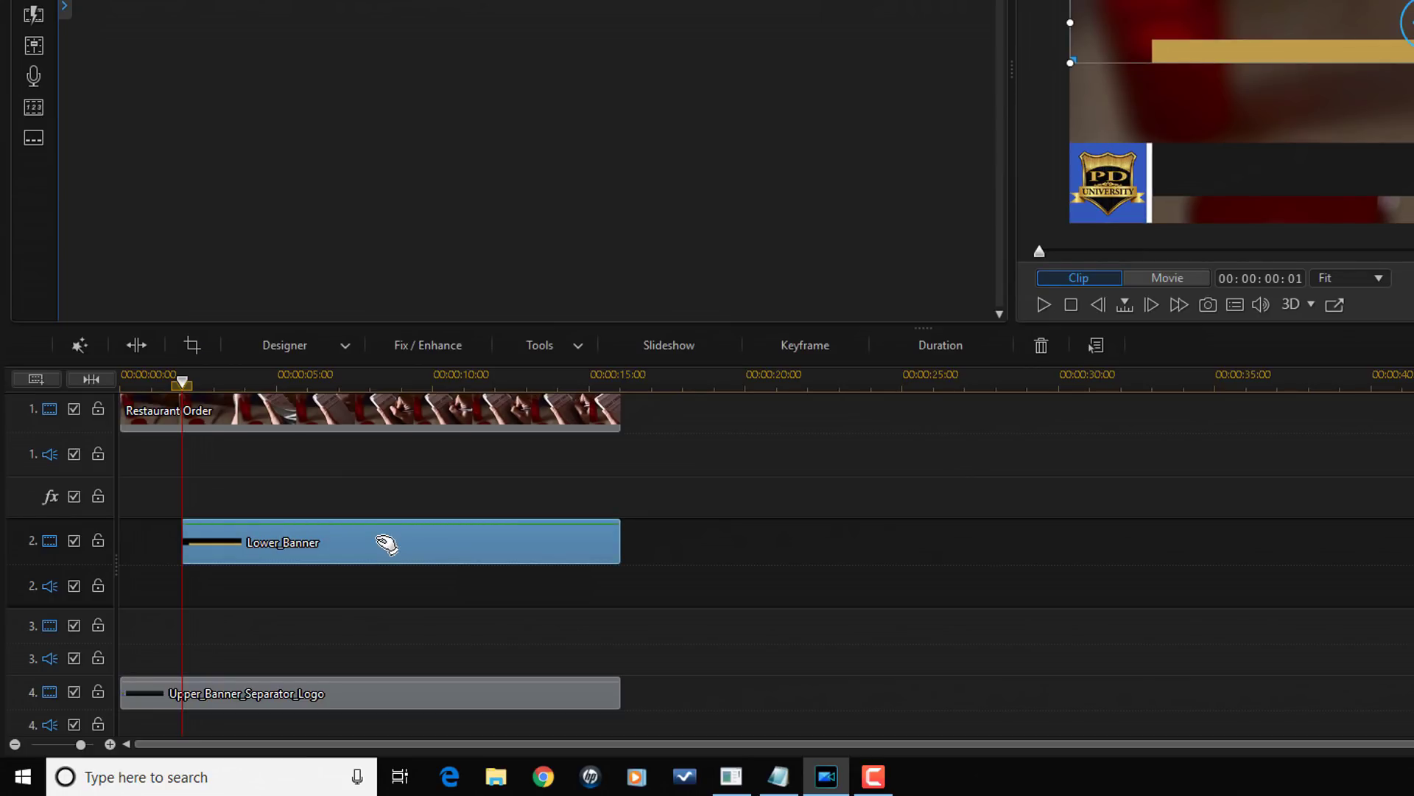
click(1158, 280)
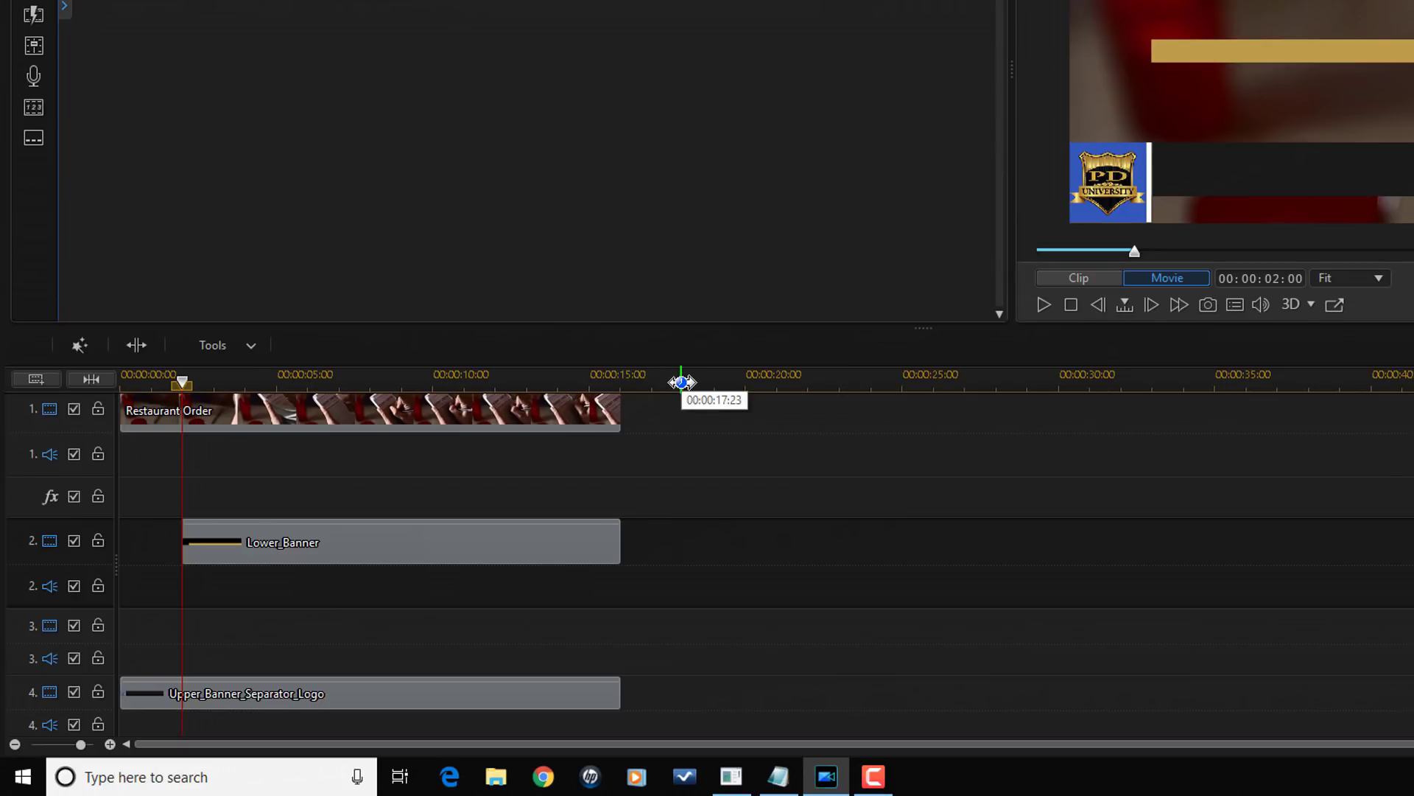
scroll(681, 382, up, 5)
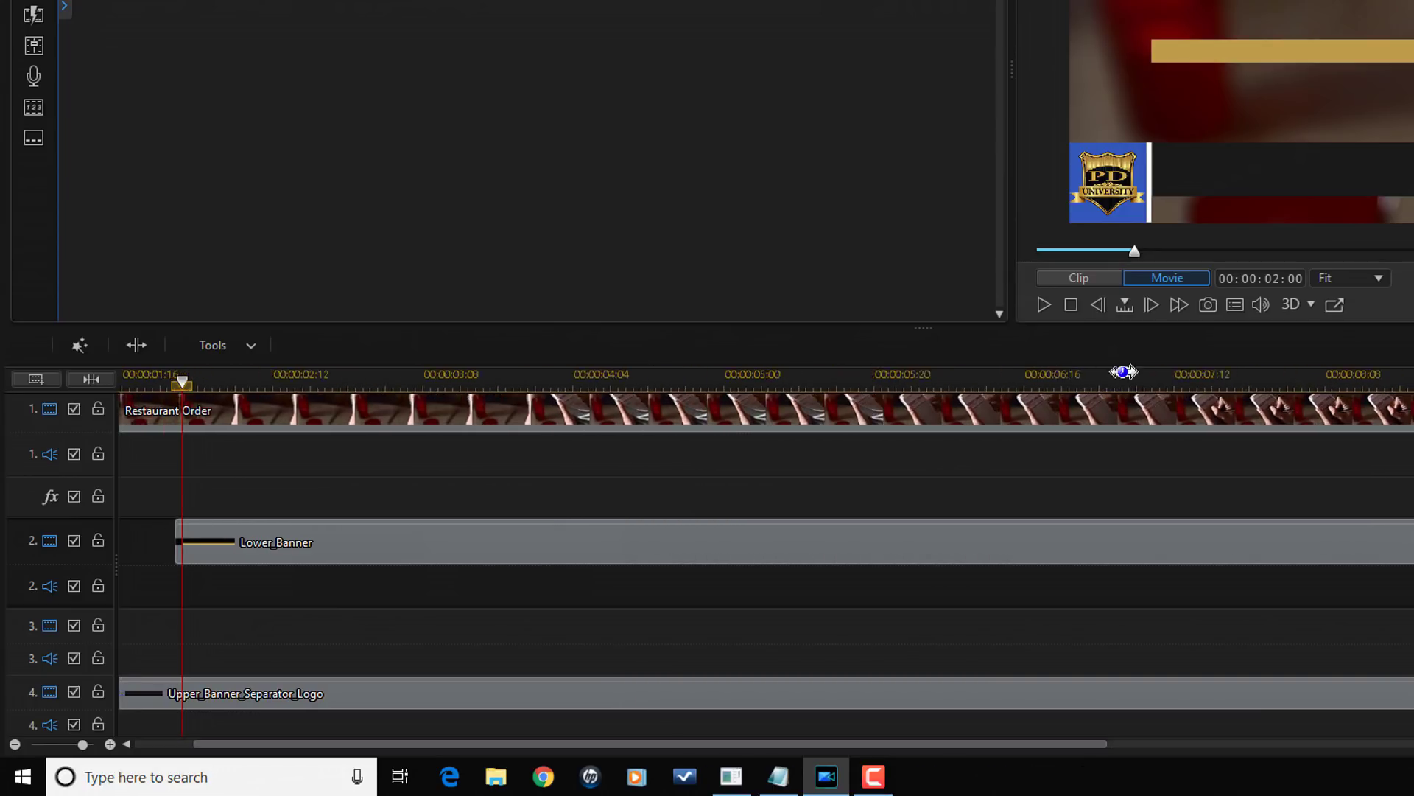
scroll(1124, 372, up, 2)
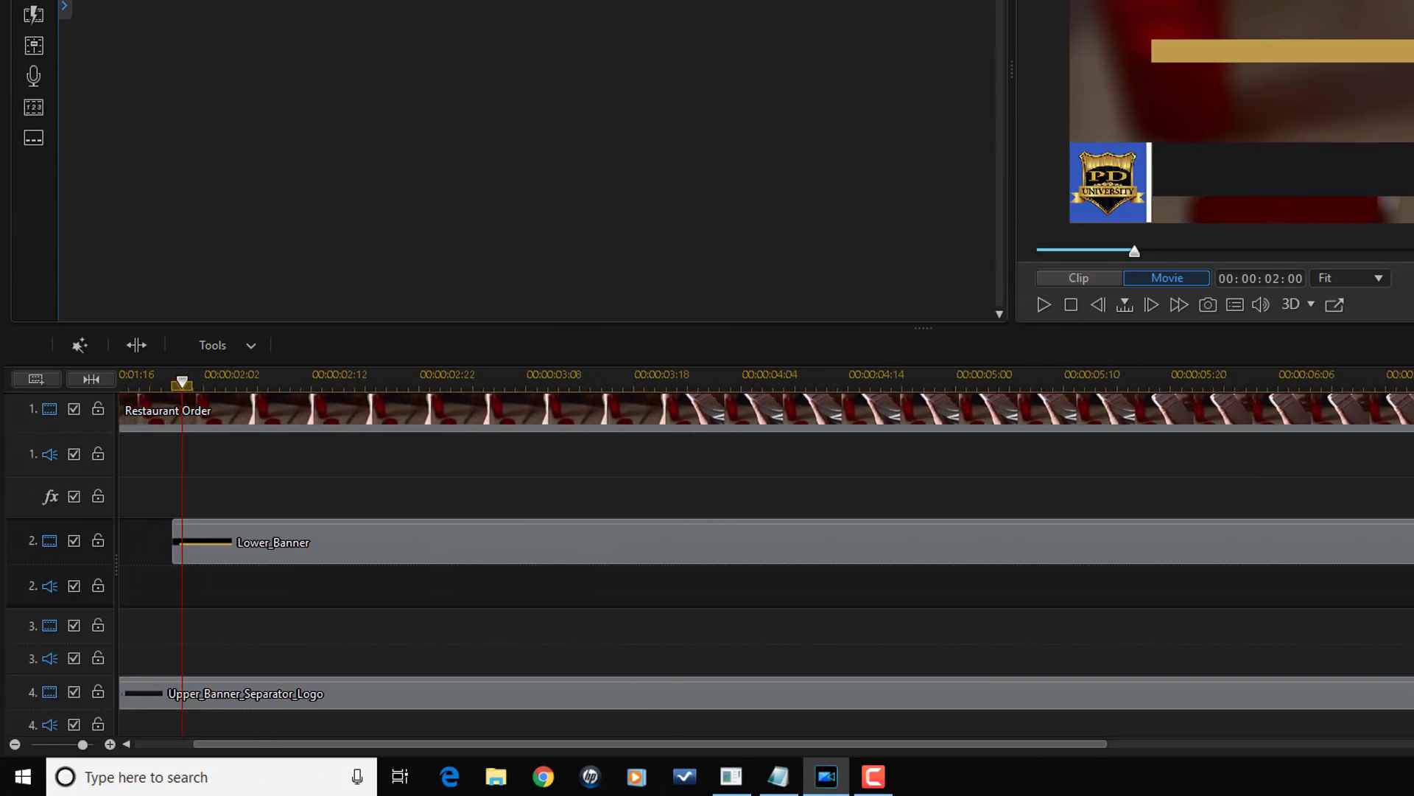
click(192, 532)
drag(174, 550, 182, 550)
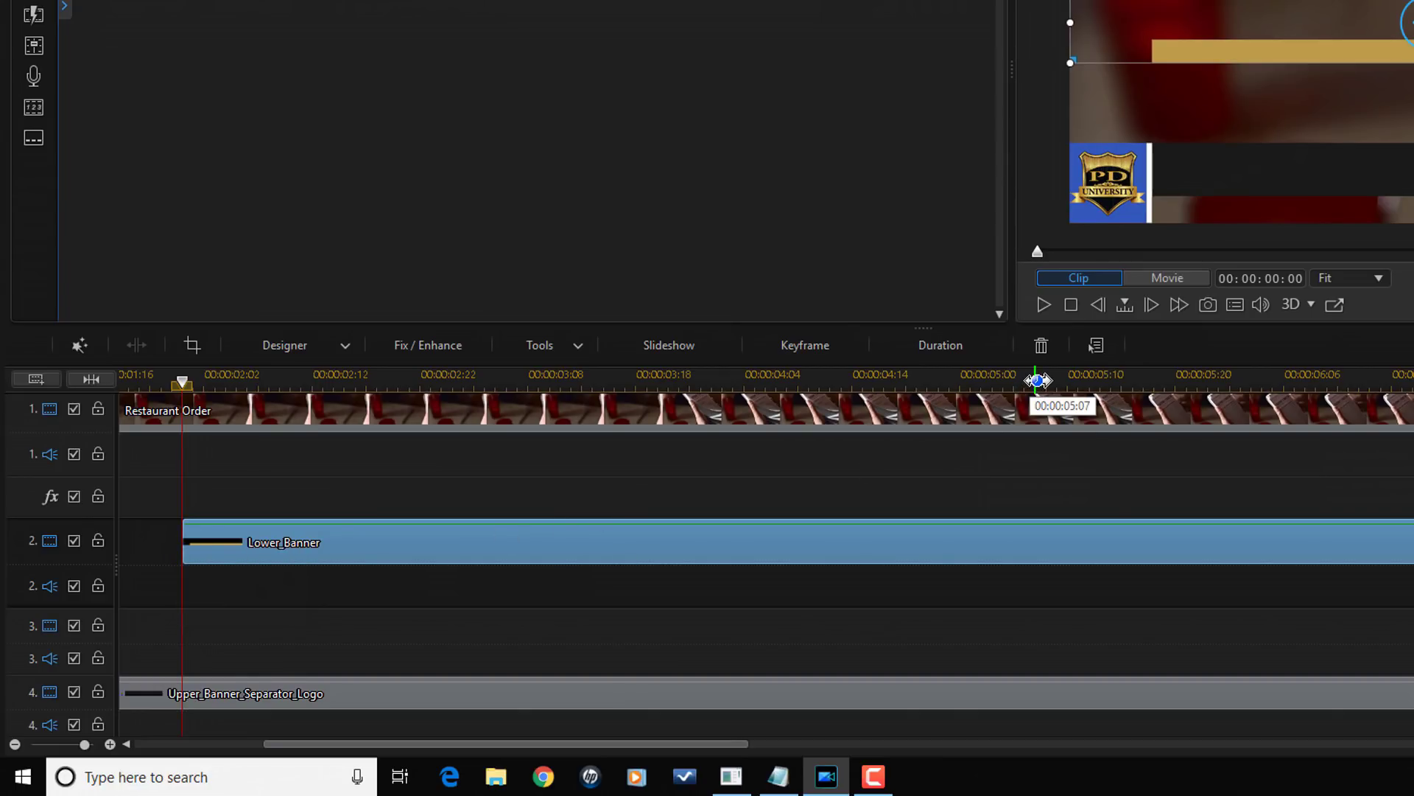
drag(1038, 379, 445, 382)
drag(809, 385, 375, 377)
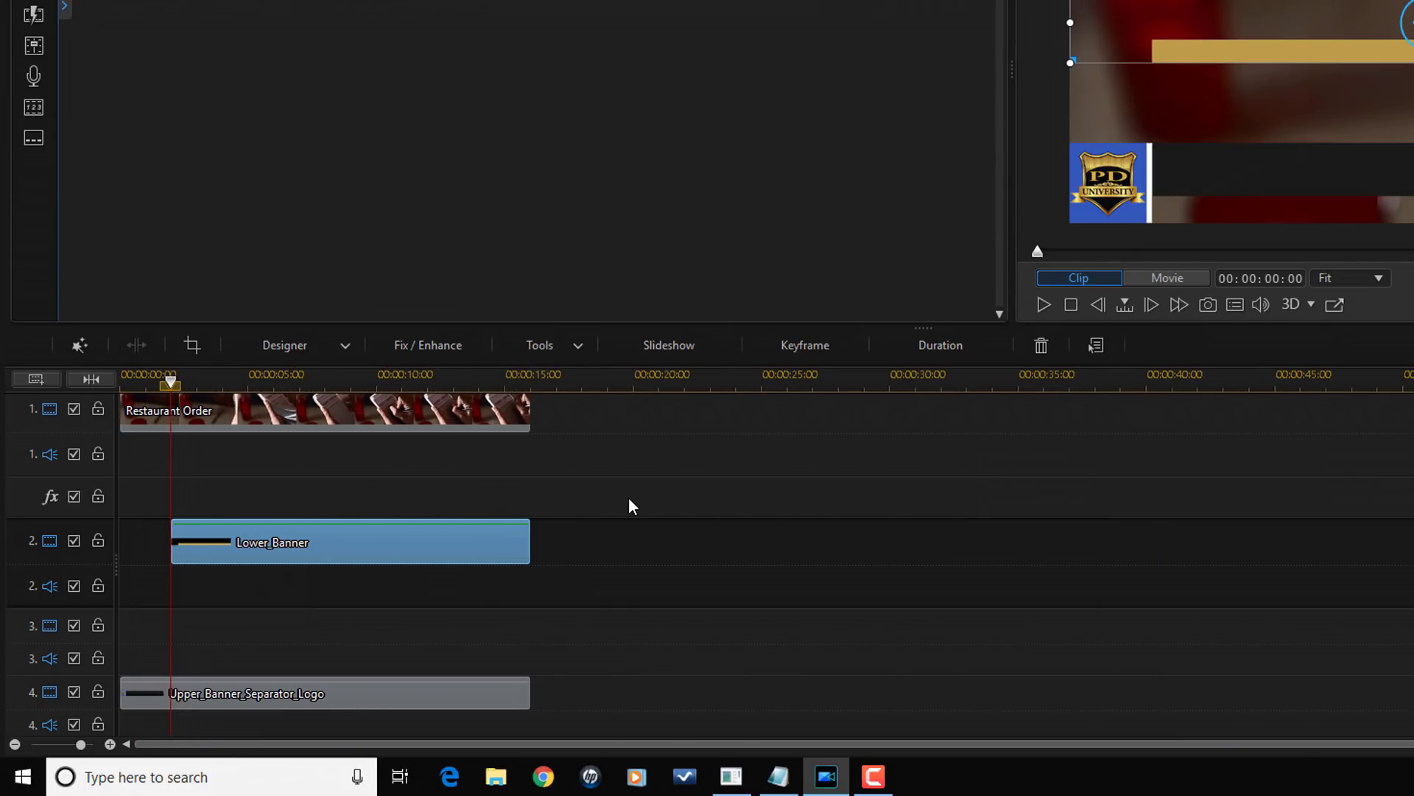
In the PiP Designer, add a position keyframe at the start of the Lower_Banner clip with Y set to 0.8.
double_click(425, 548)
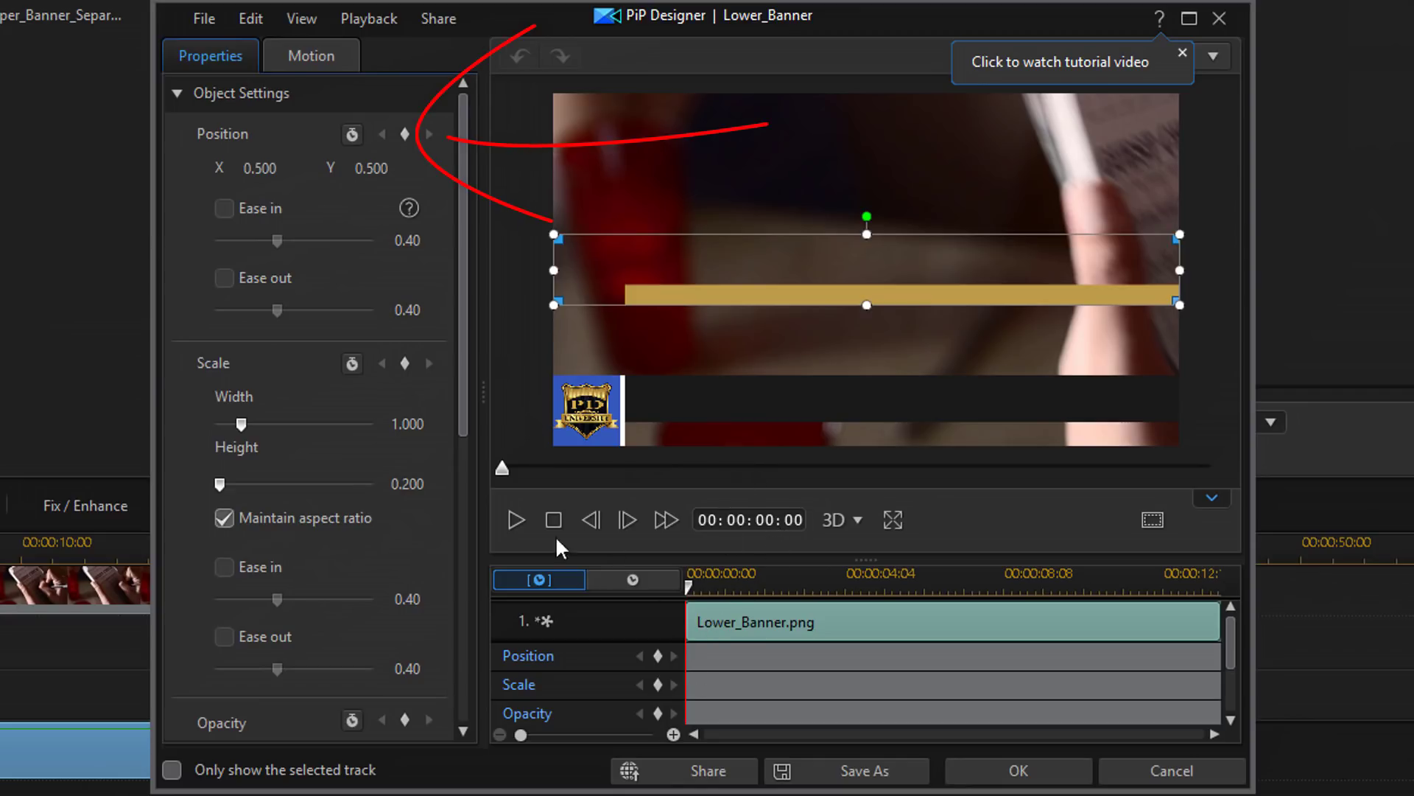
click(404, 134)
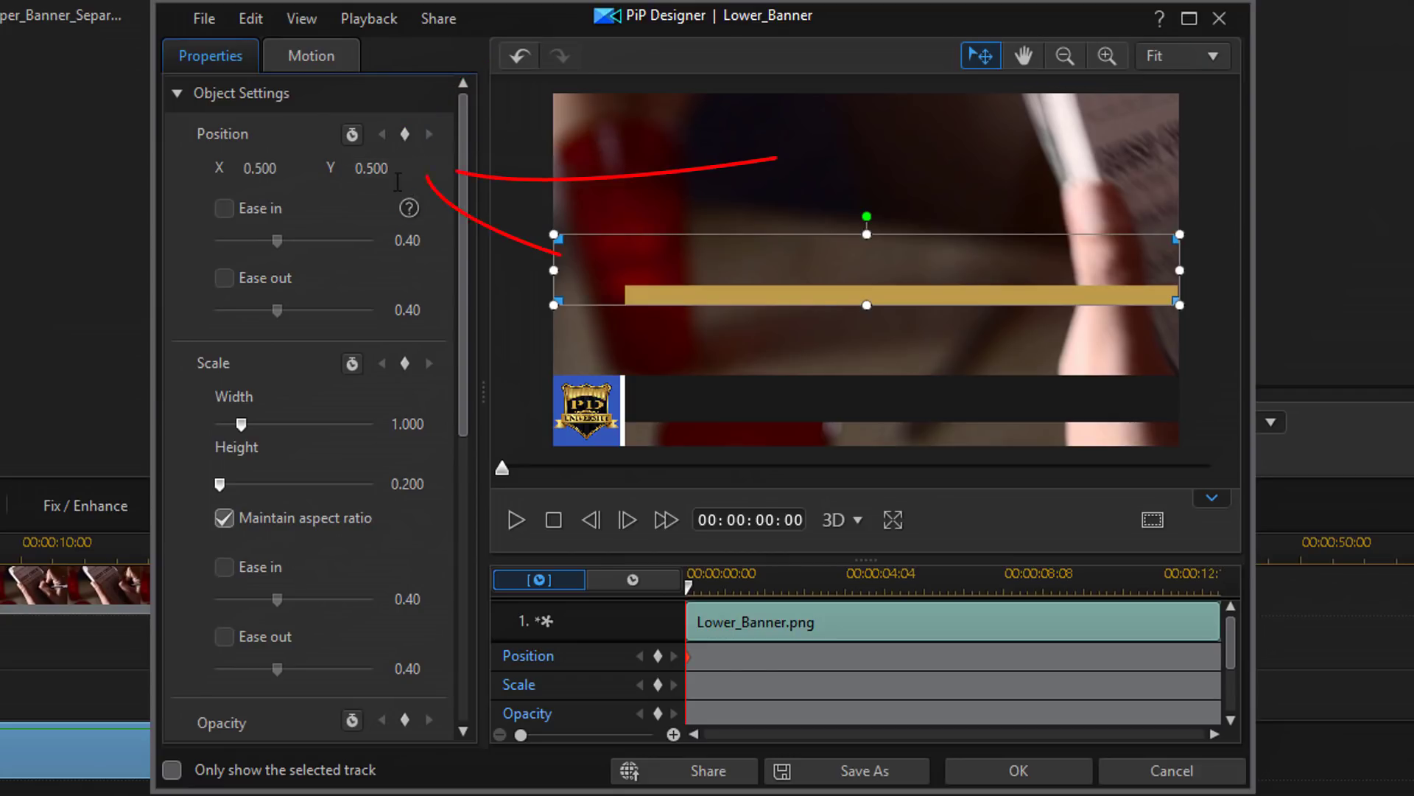
drag(389, 171, 332, 169)
text(0.8)
key(Return)
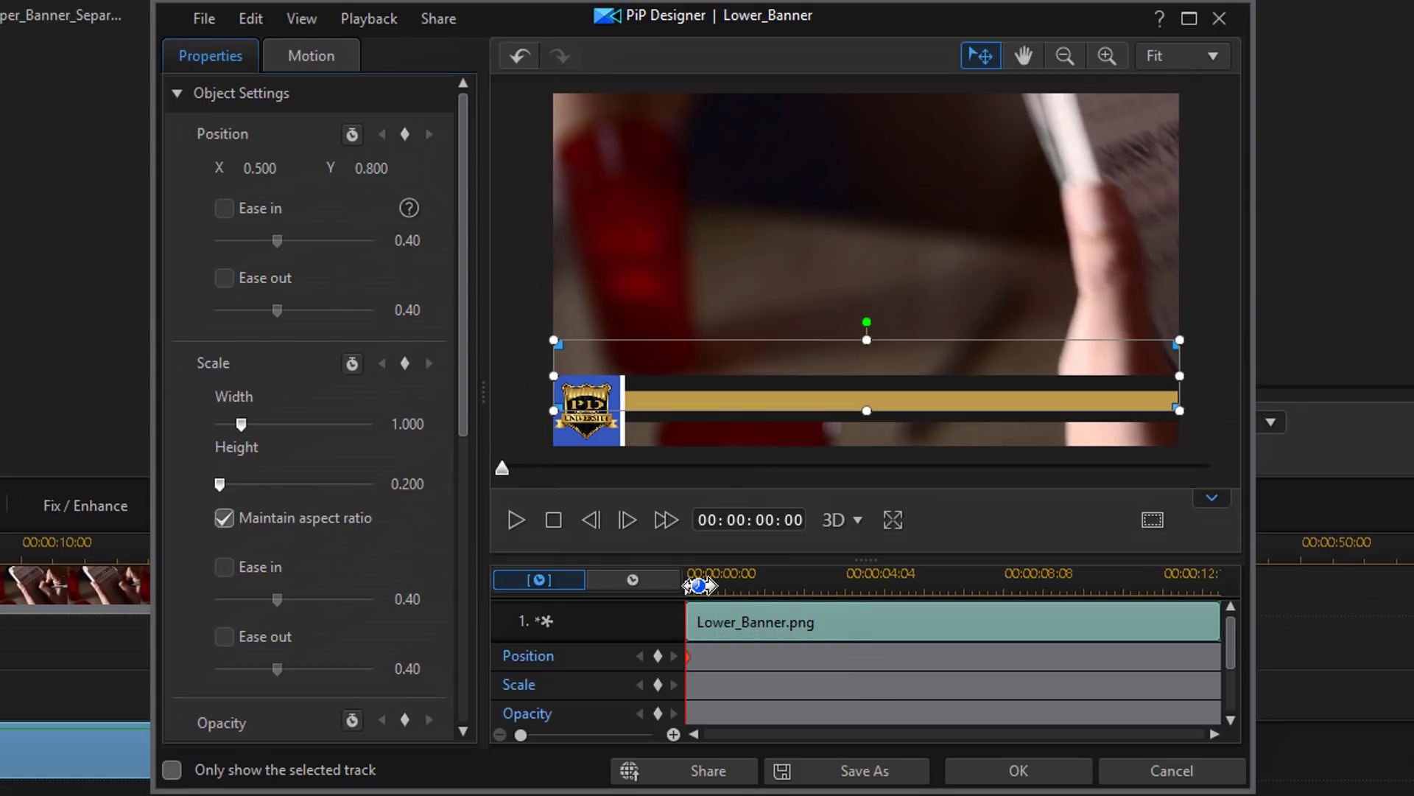
Add a second position keyframe for the lower banner at 00:00:02:00 with Y set to 0.9.
drag(688, 586, 769, 588)
click(591, 520)
click(592, 520)
click(591, 519)
click(591, 519)
click(592, 519)
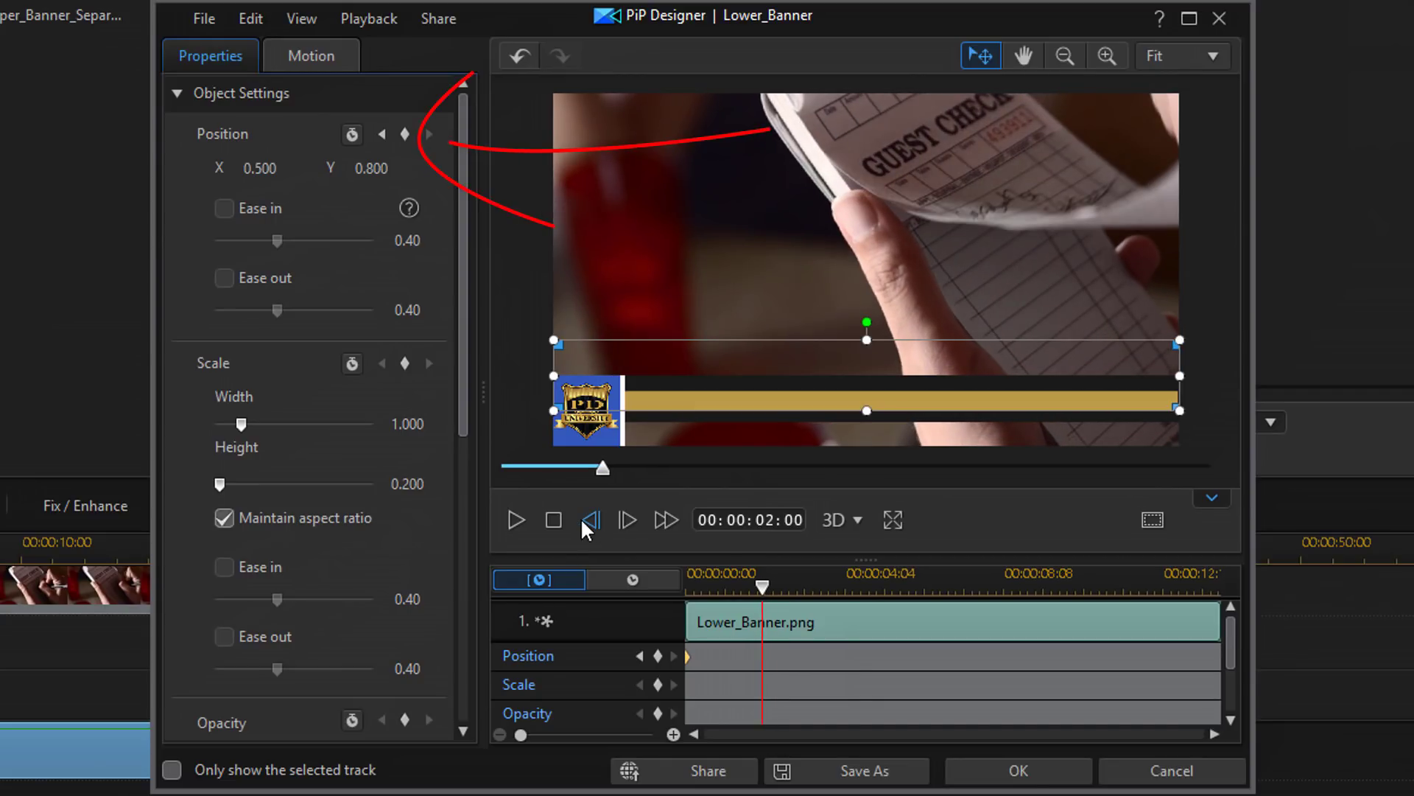
click(404, 134)
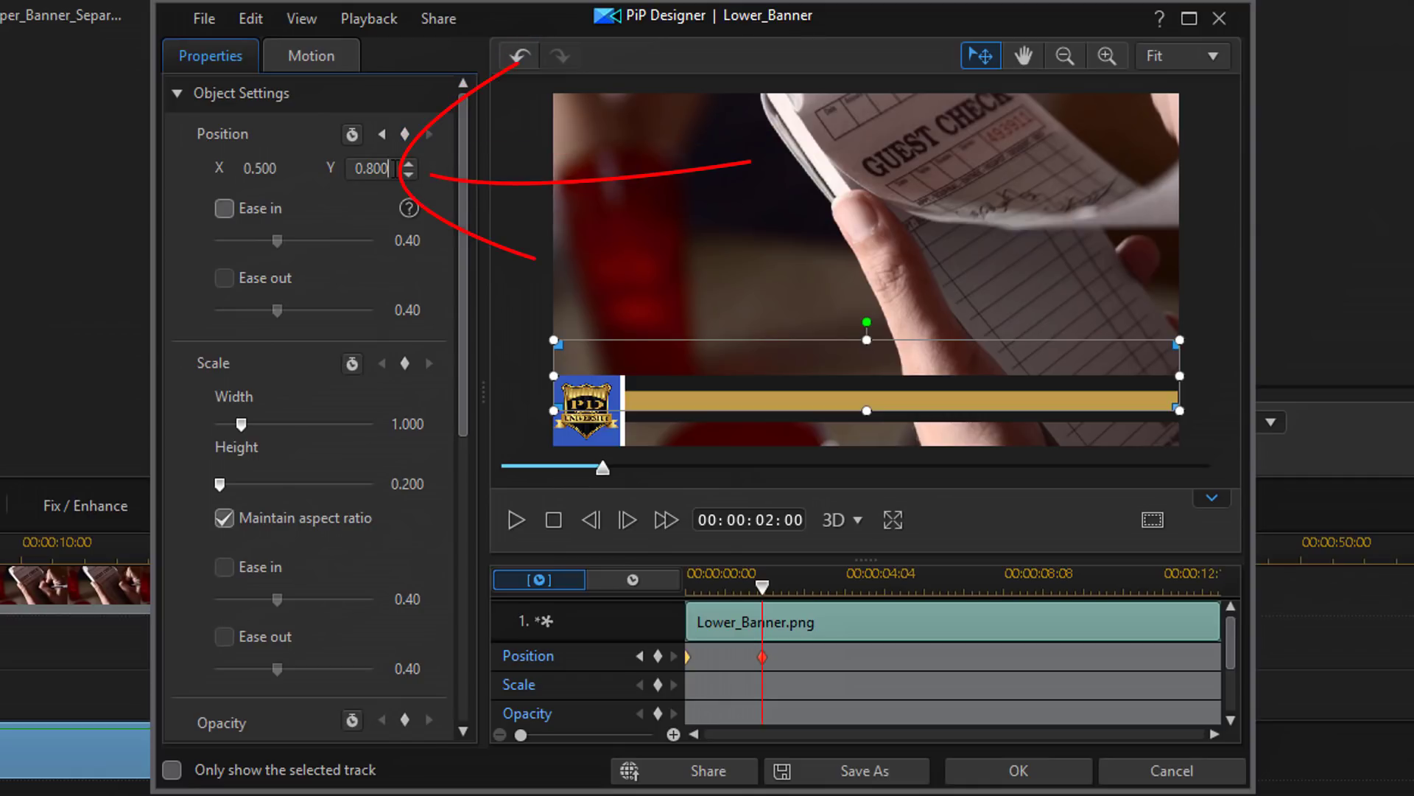
double_click(393, 168)
text(0.9)
key(Return)
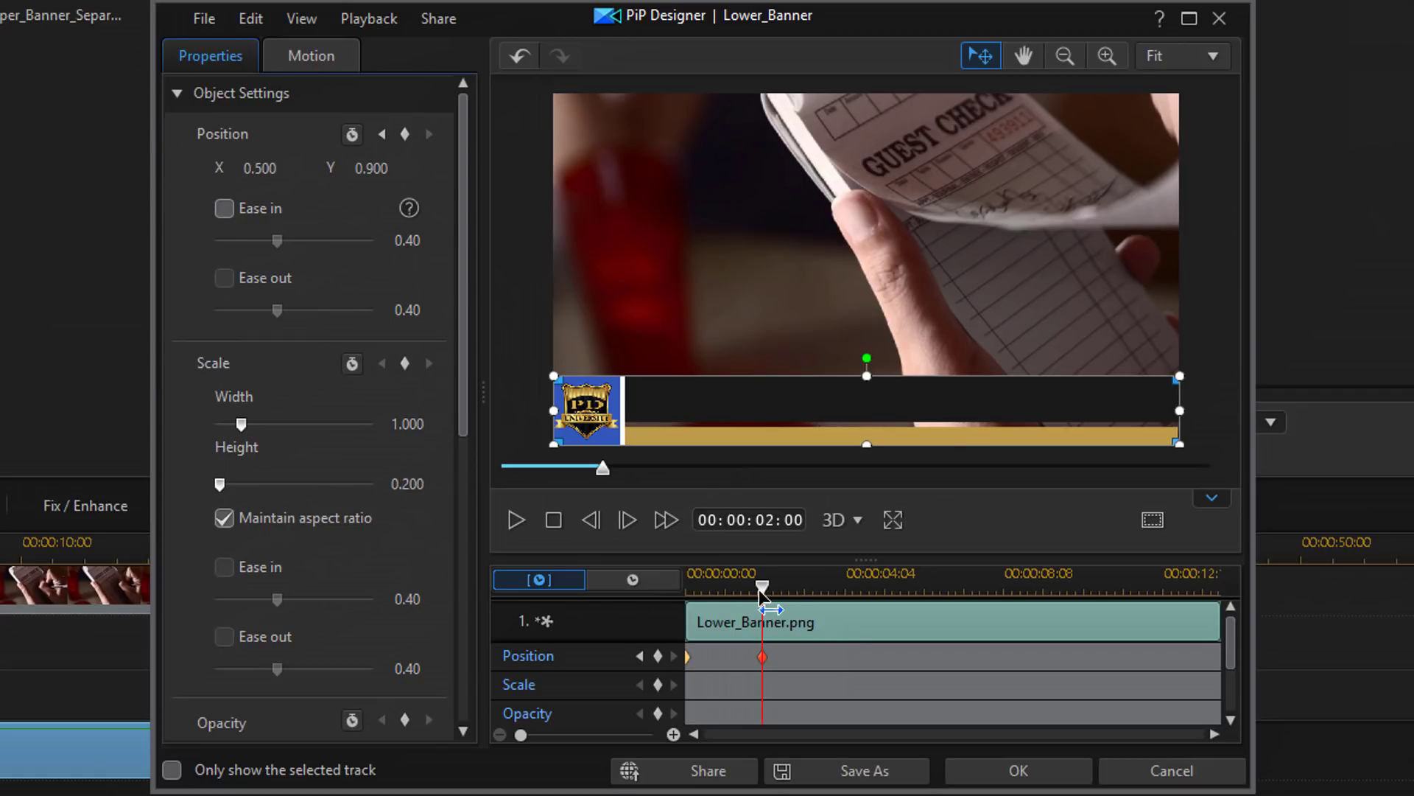
Preview the lower banner's drop animation from the start of its clip, and apply the PiP Designer settings.
drag(762, 590, 688, 589)
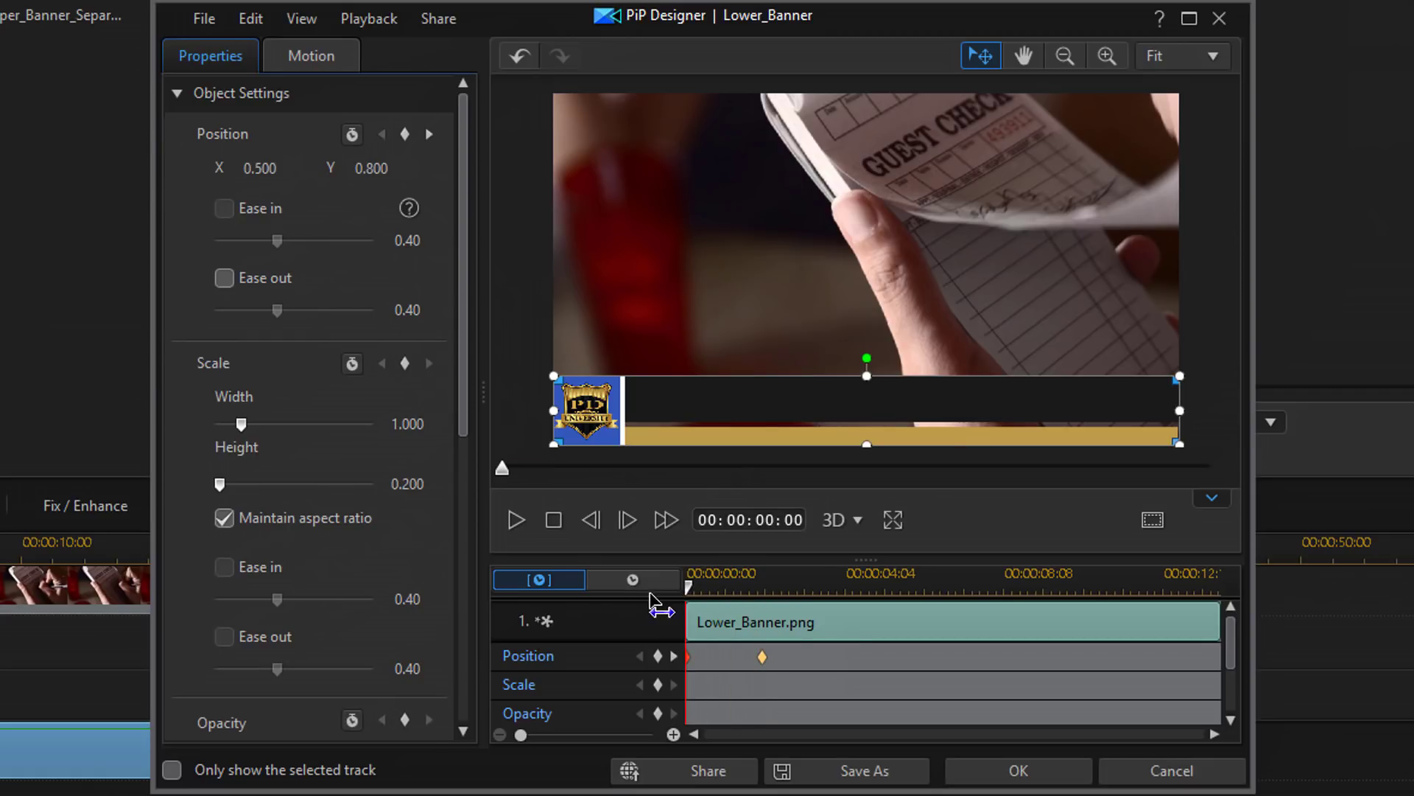
click(517, 526)
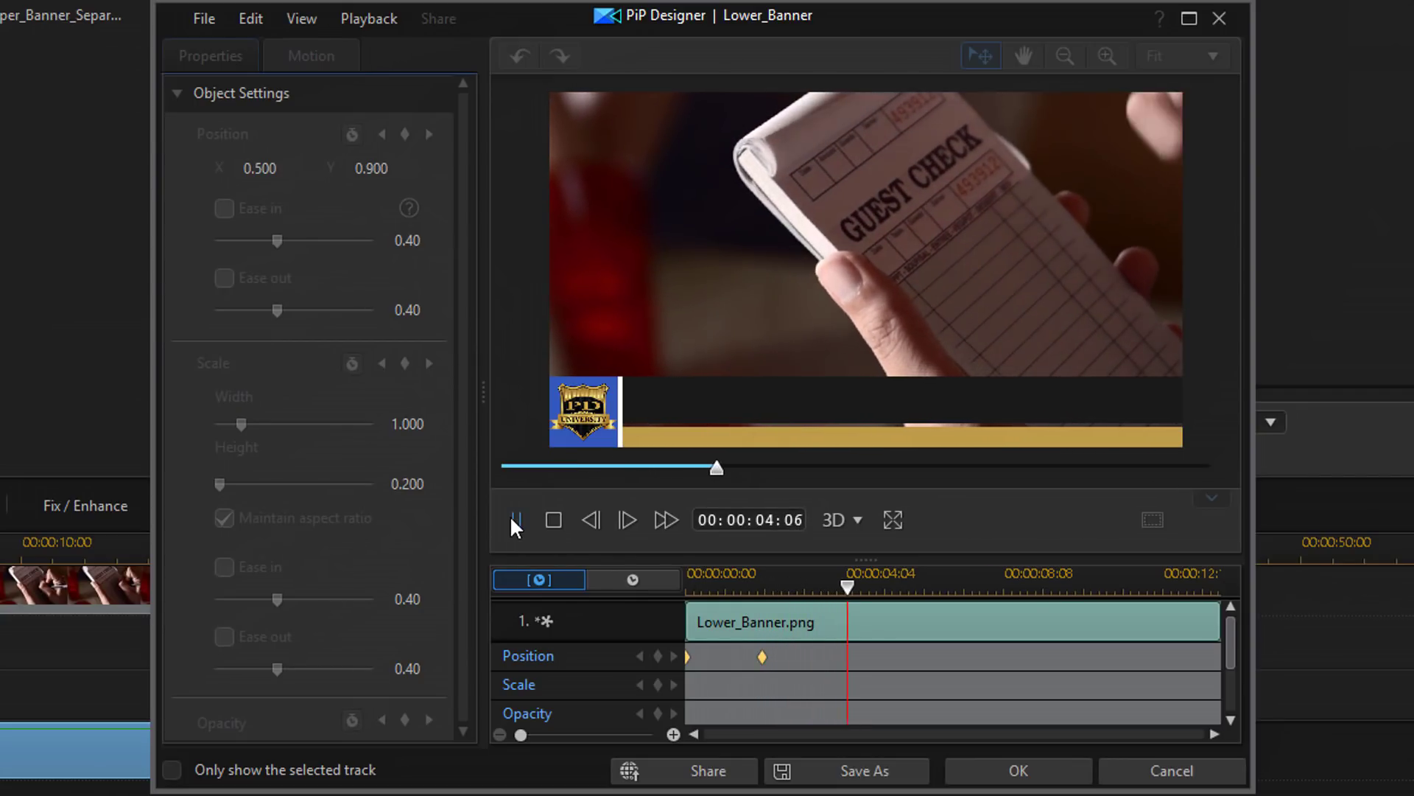
click(514, 521)
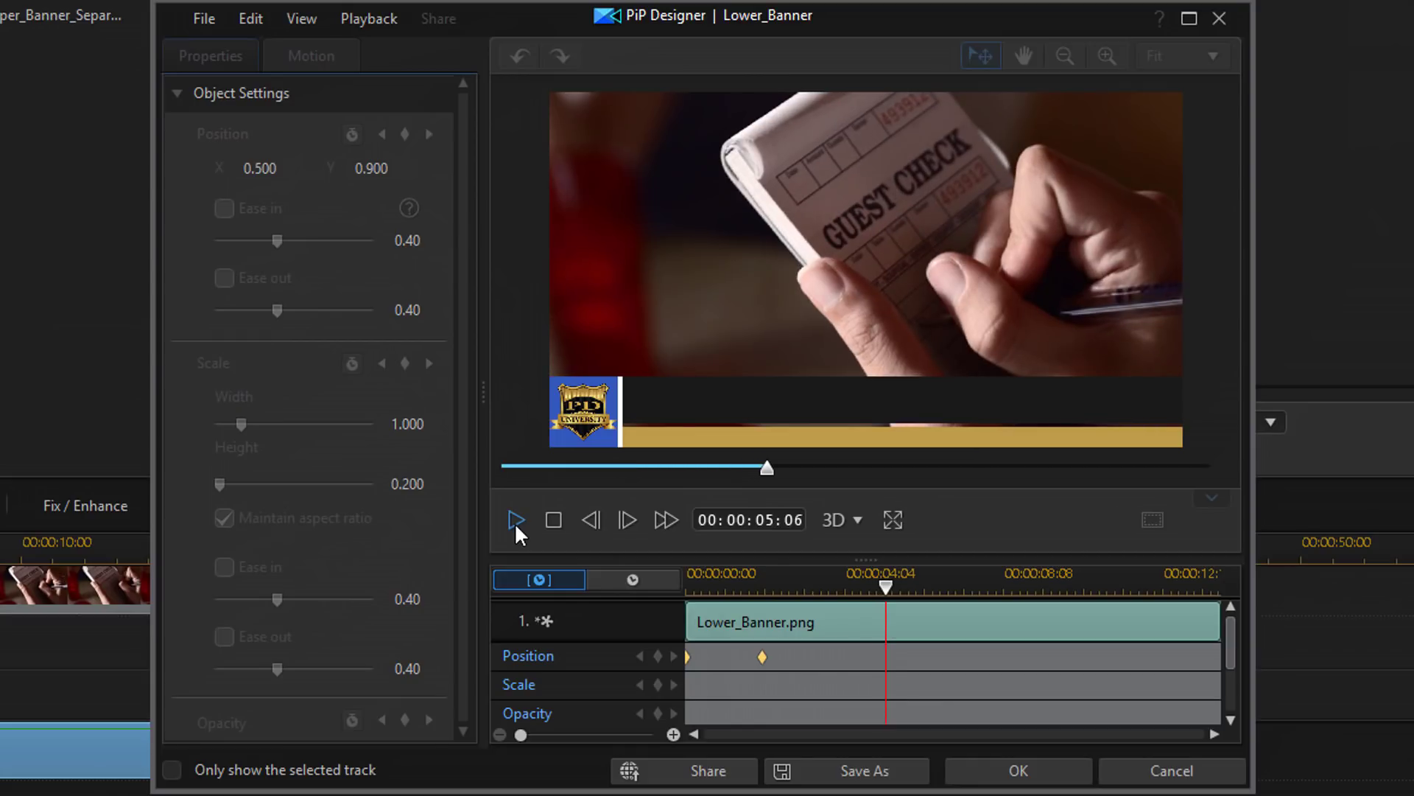
click(556, 520)
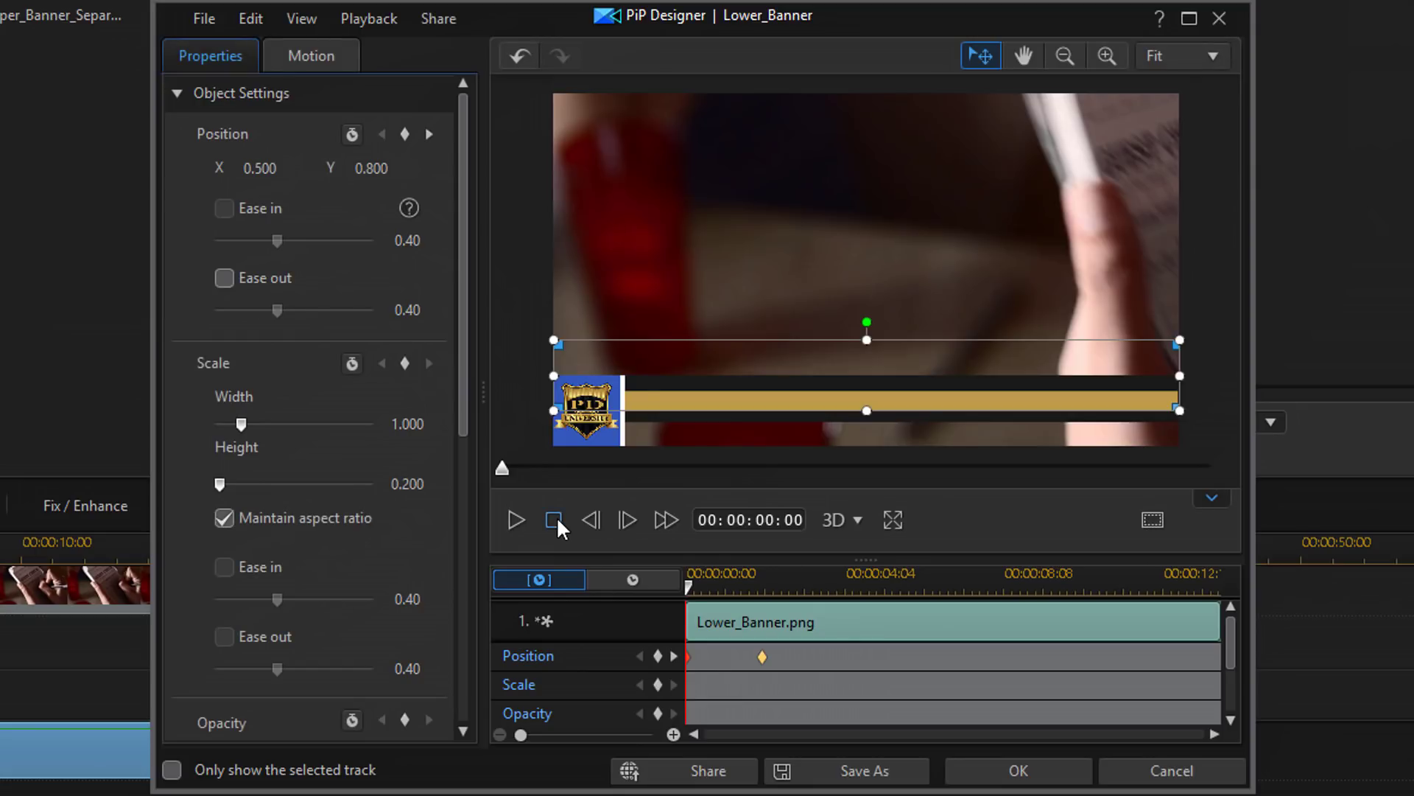
click(1002, 773)
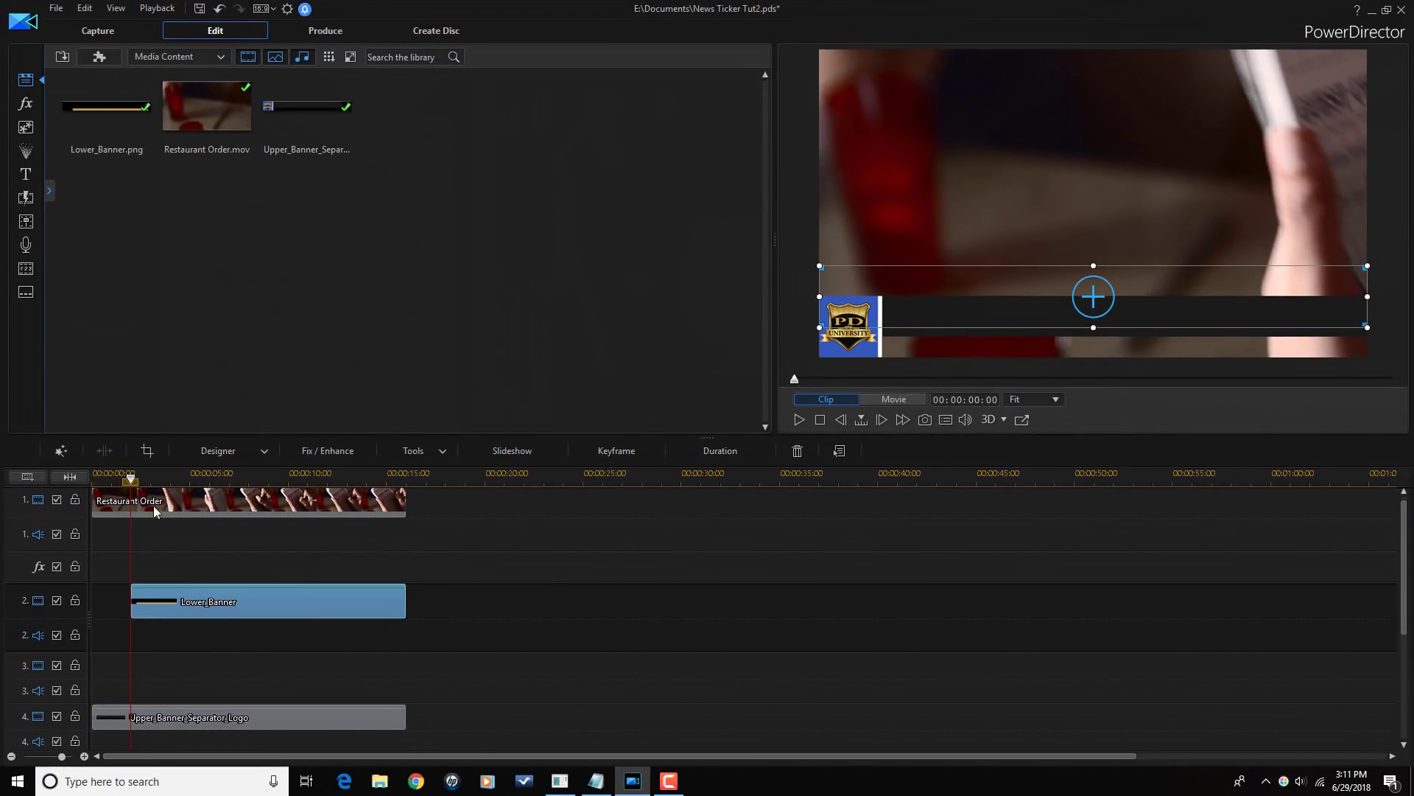
Play the whole movie from the start to check how both banners animate in together.
drag(133, 479, 84, 481)
click(250, 502)
click(798, 420)
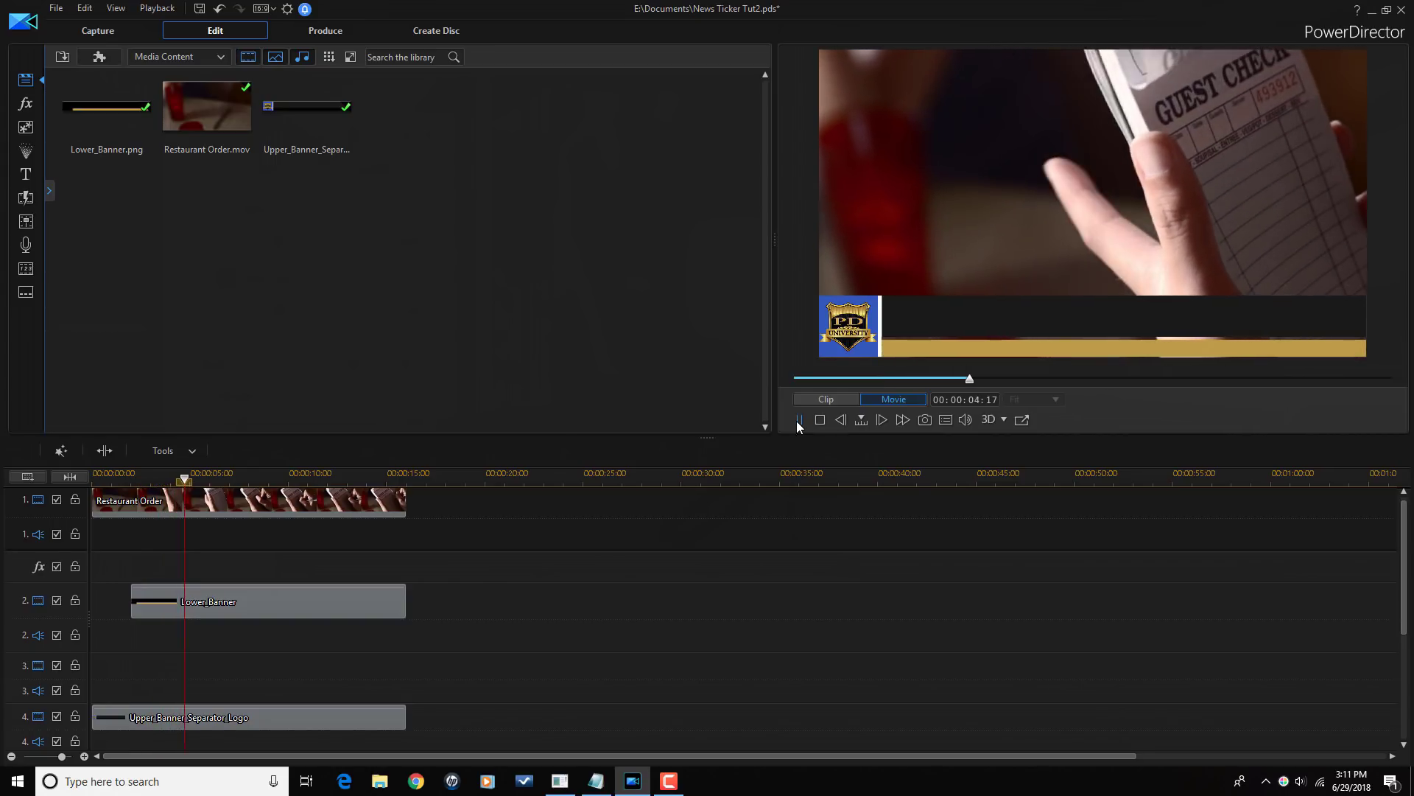
click(798, 420)
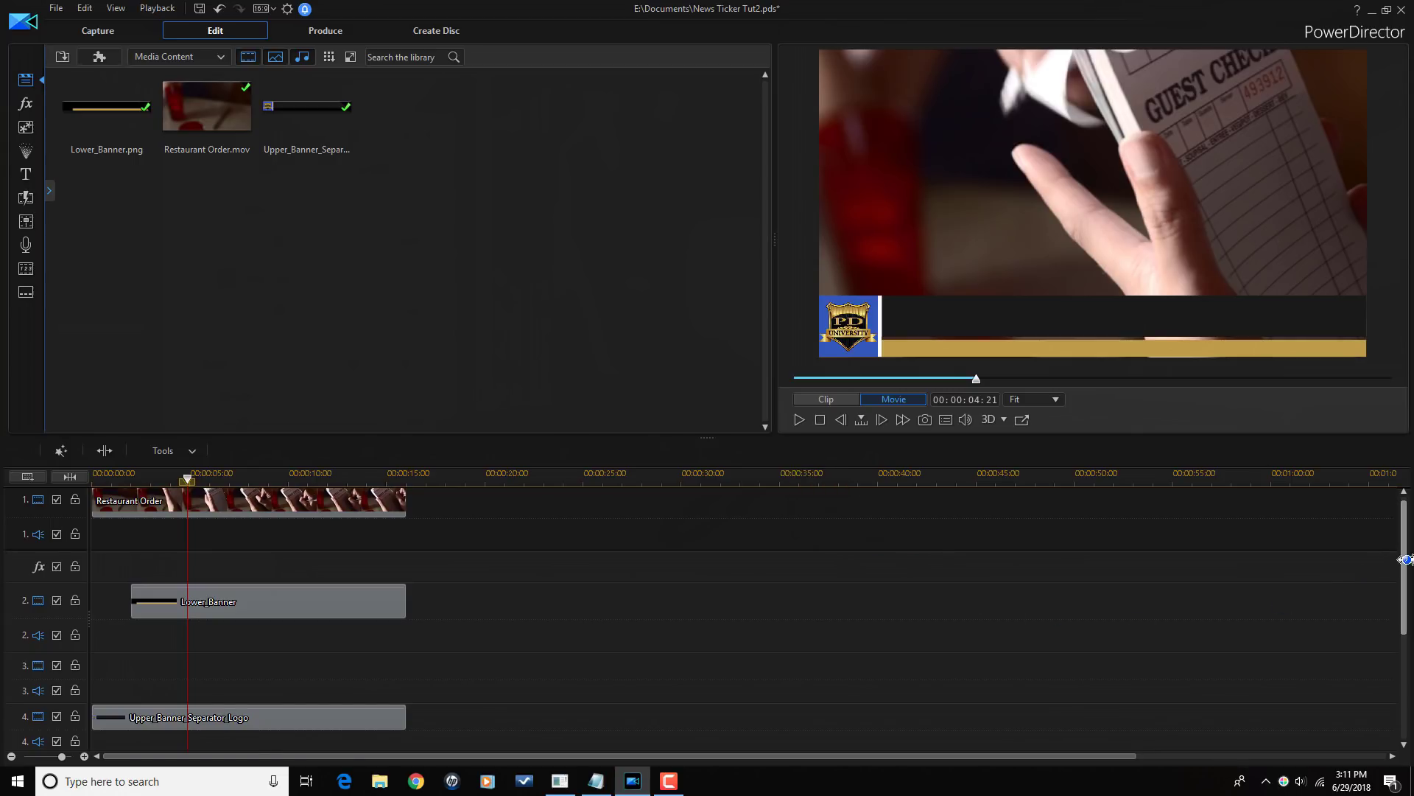
Add the Default text-only title to video track 5, below the Upper_Banner_Separator_Logo clip.
scroll(1407, 569, down, 3)
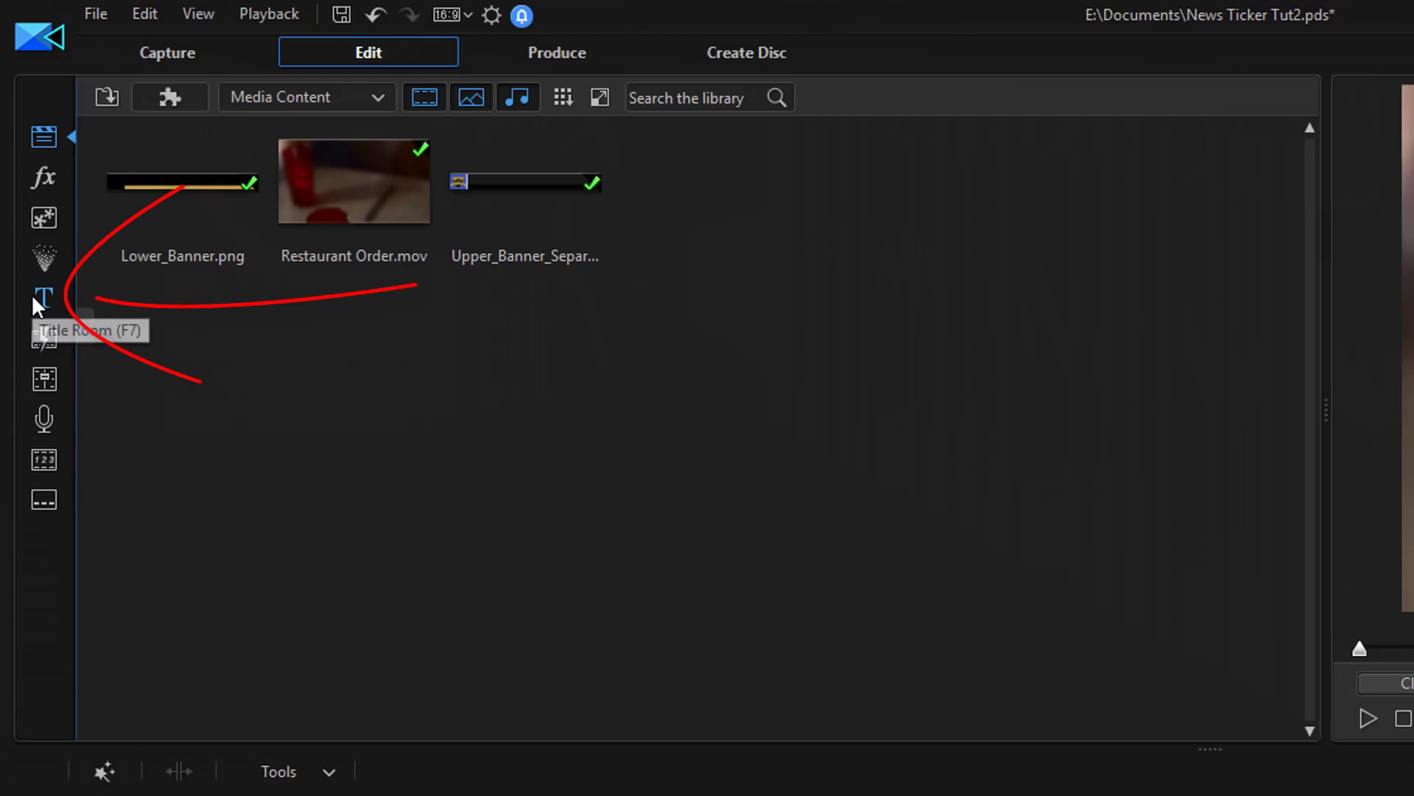
click(44, 296)
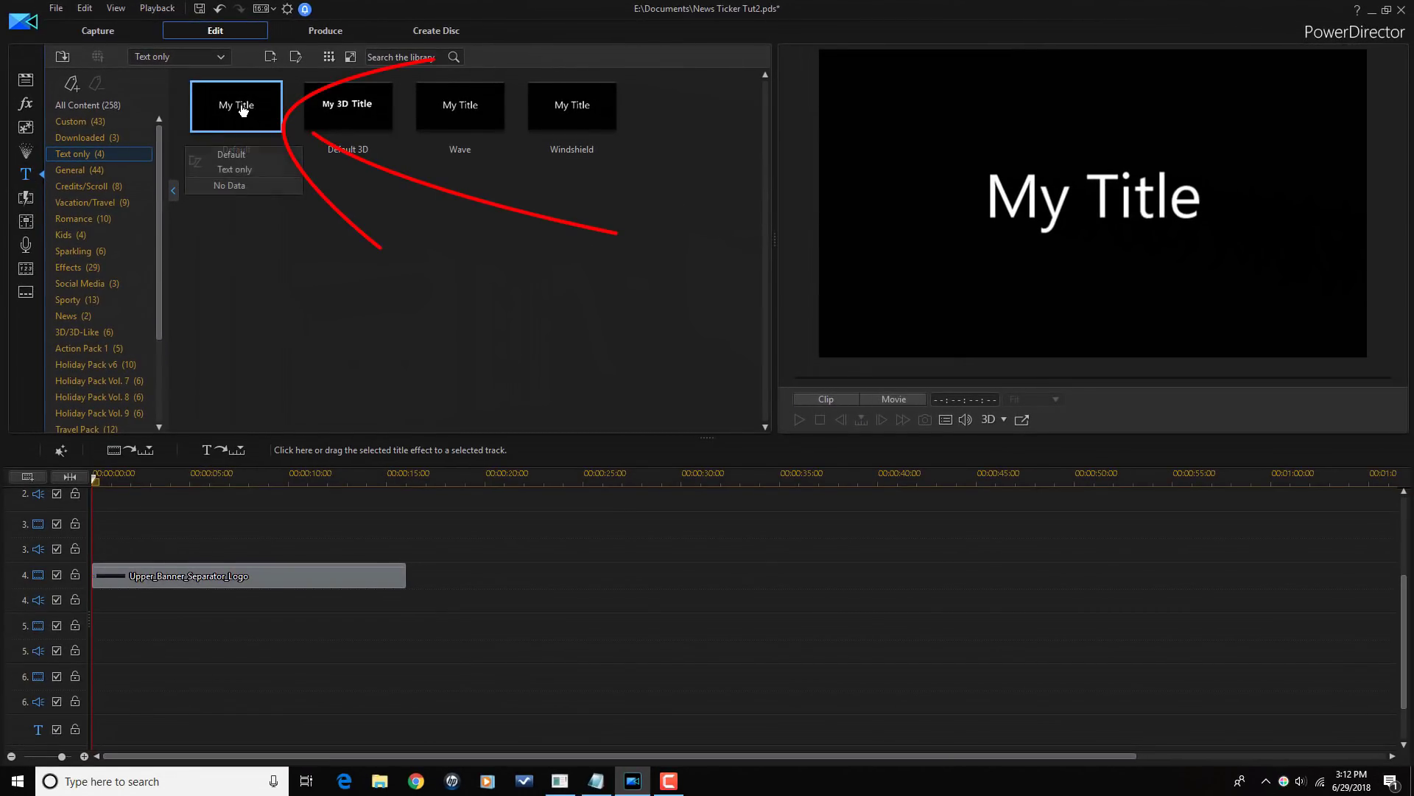
mouse_move(234, 131)
mouse_down()
mouse_move(159, 617)
mouse_move(143, 635)
mouse_move(196, 649)
mouse_move(149, 652)
mouse_up()
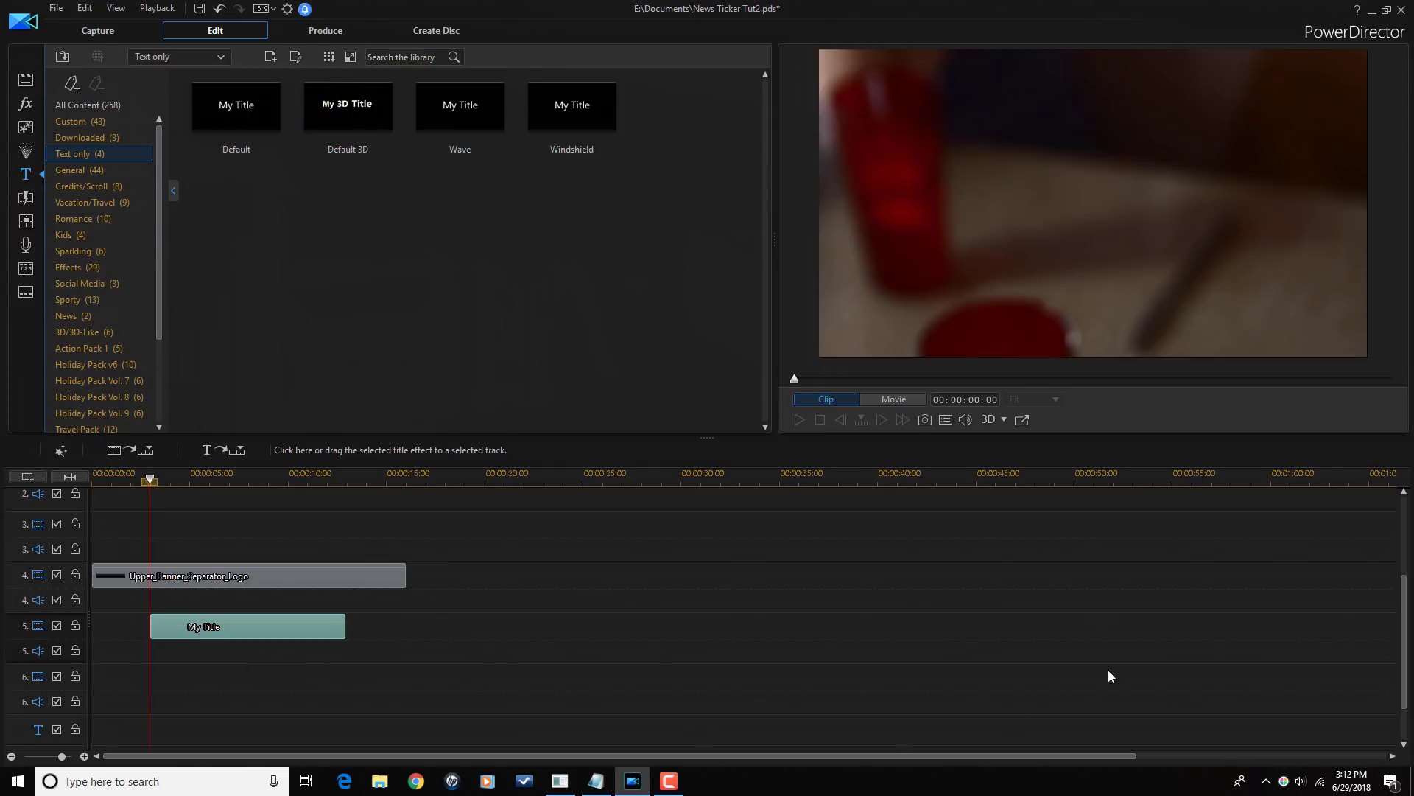
Align the title clip's start with Lower_Banner at 00:00:02:00 and extend its end to 00:00:16:01.
scroll(1402, 627, up, 2)
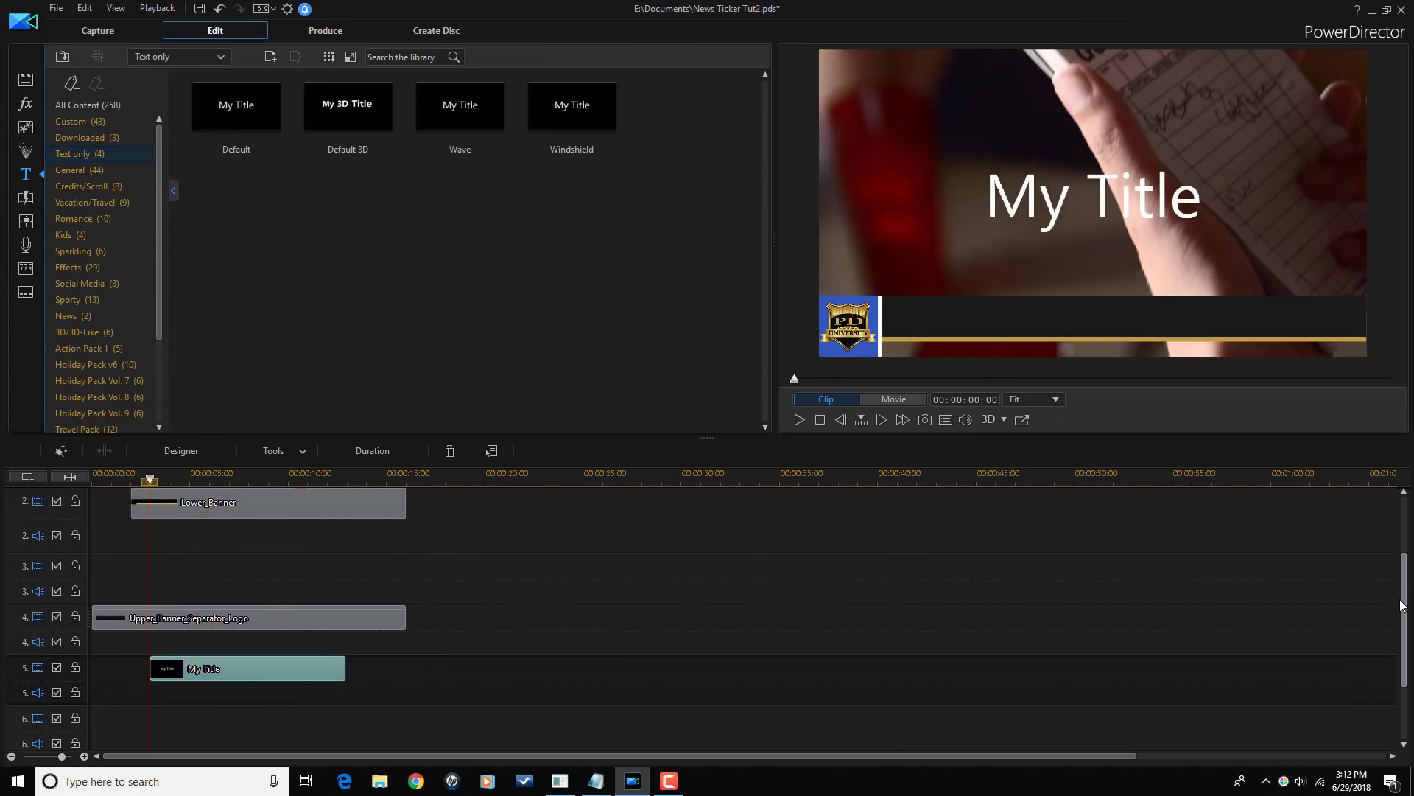
drag(254, 675, 235, 675)
mouse_move(183, 521)
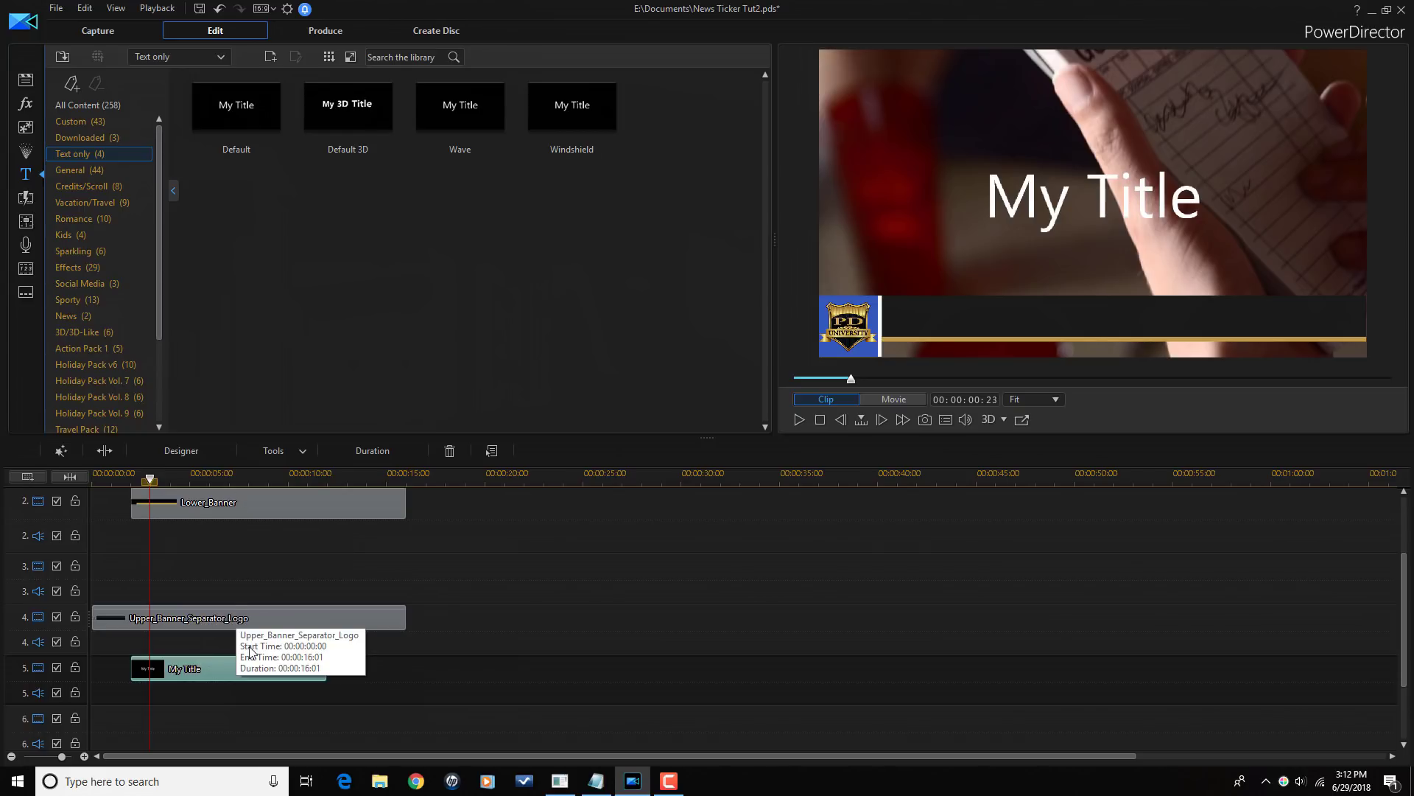
click(327, 672)
drag(327, 672, 511, 683)
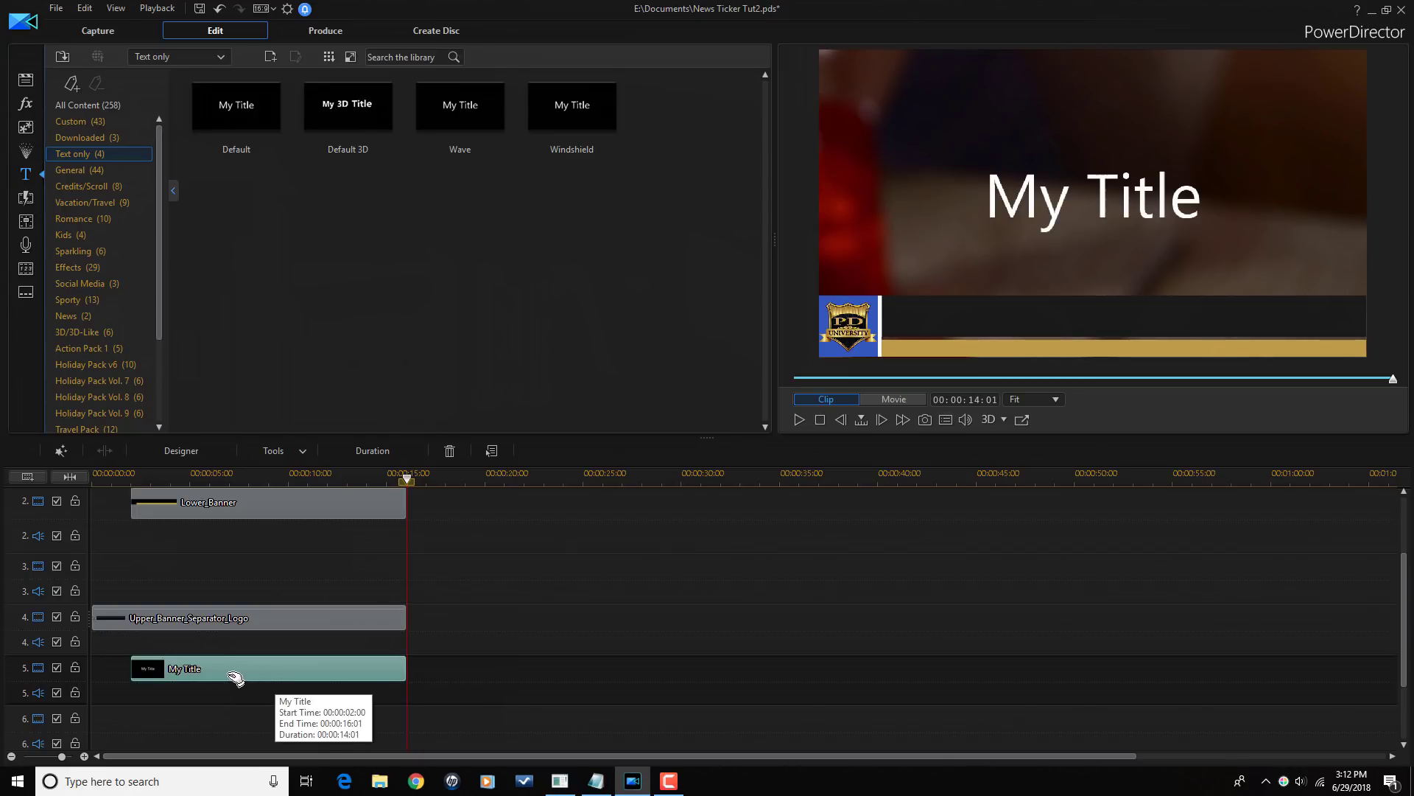
Open the title in the Title Designer and replace its text with "To Tip or Not to Tip?".
double_click(228, 675)
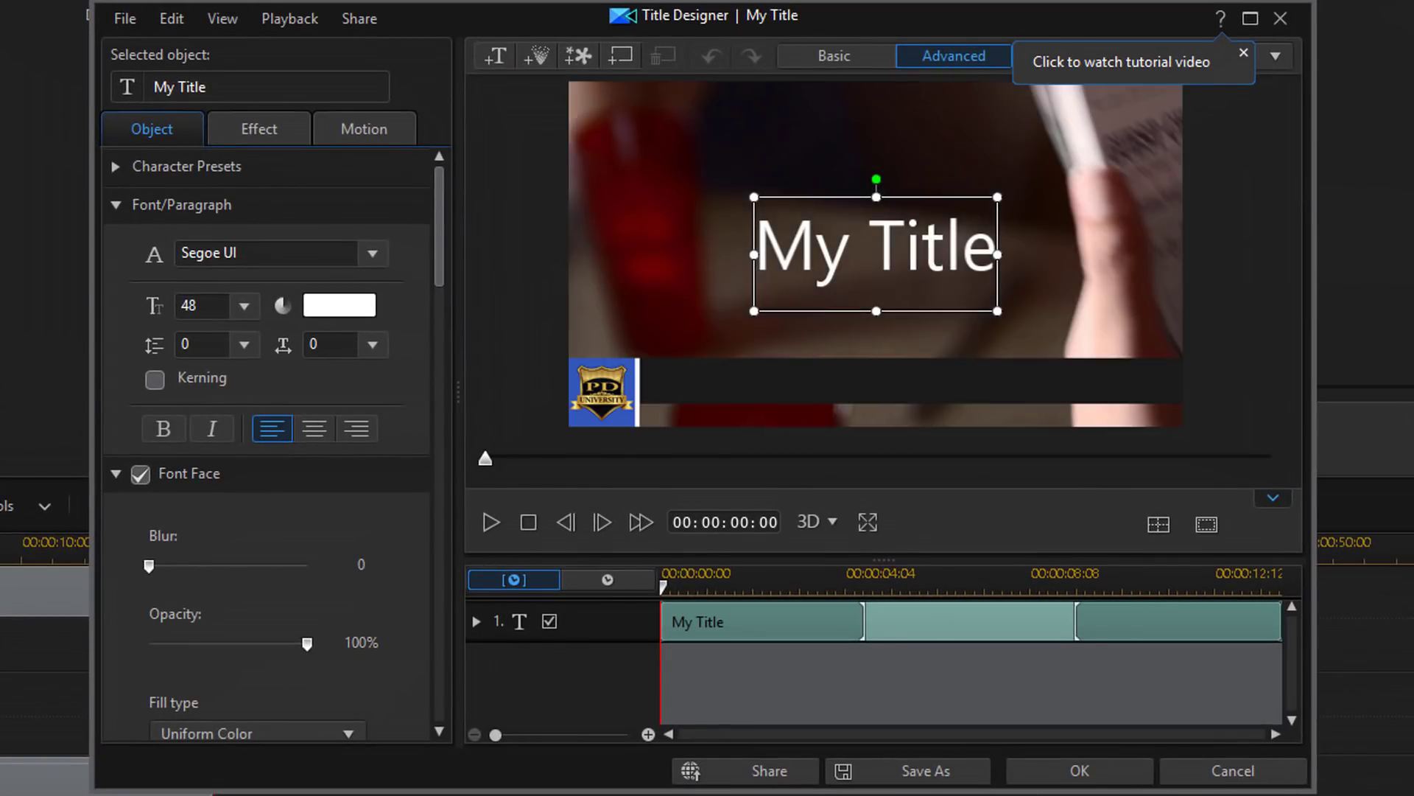
click(219, 86)
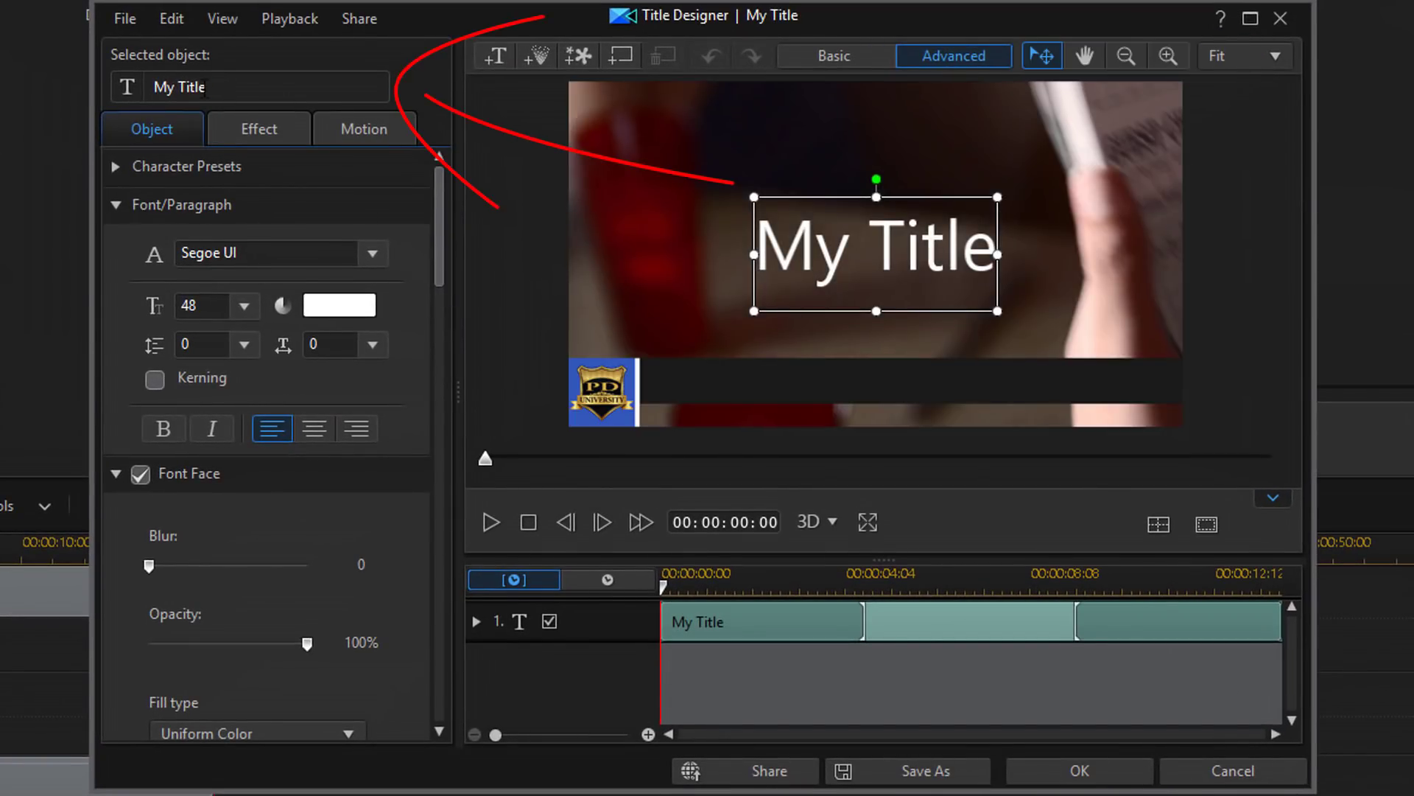
drag(219, 85, 71, 86)
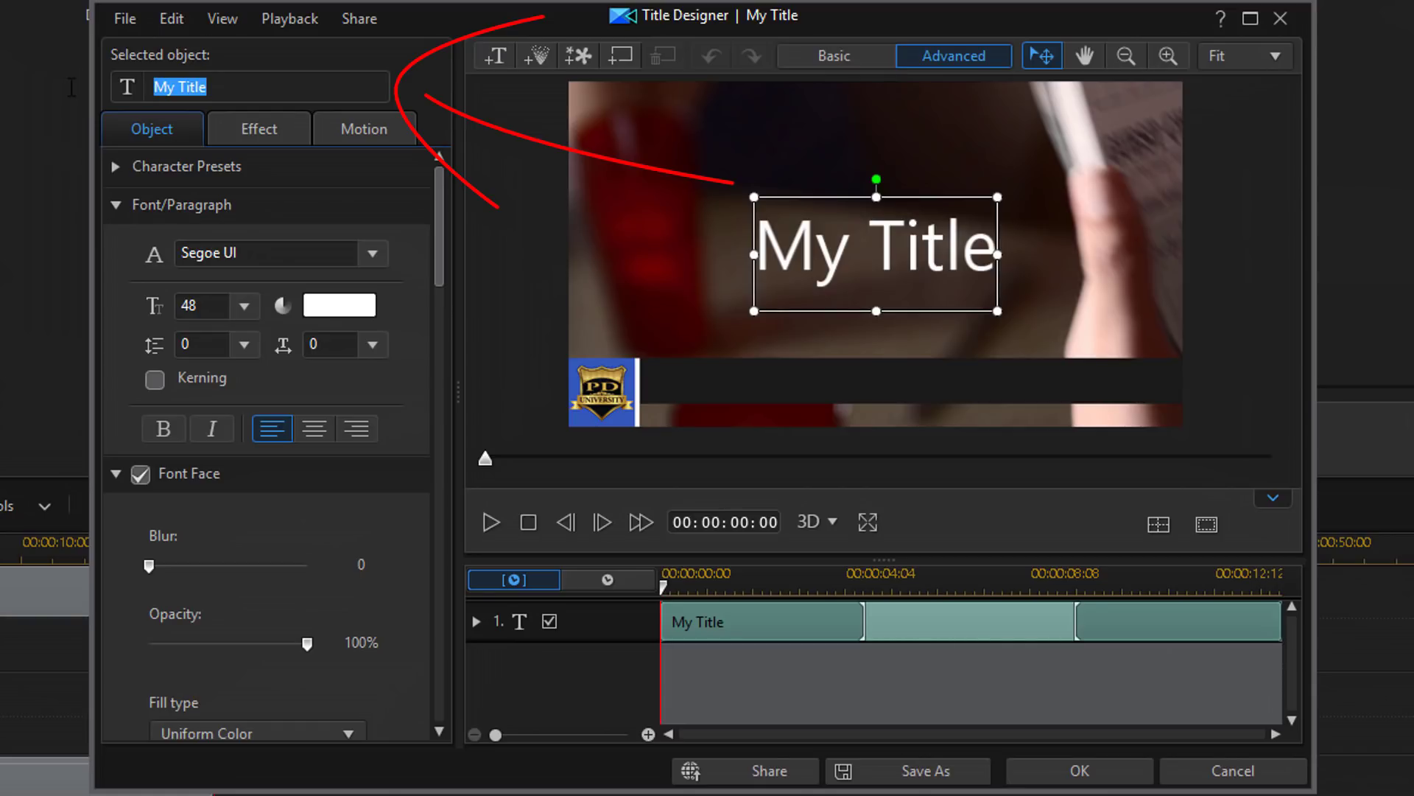
text(To Tip or Not to Tip?)
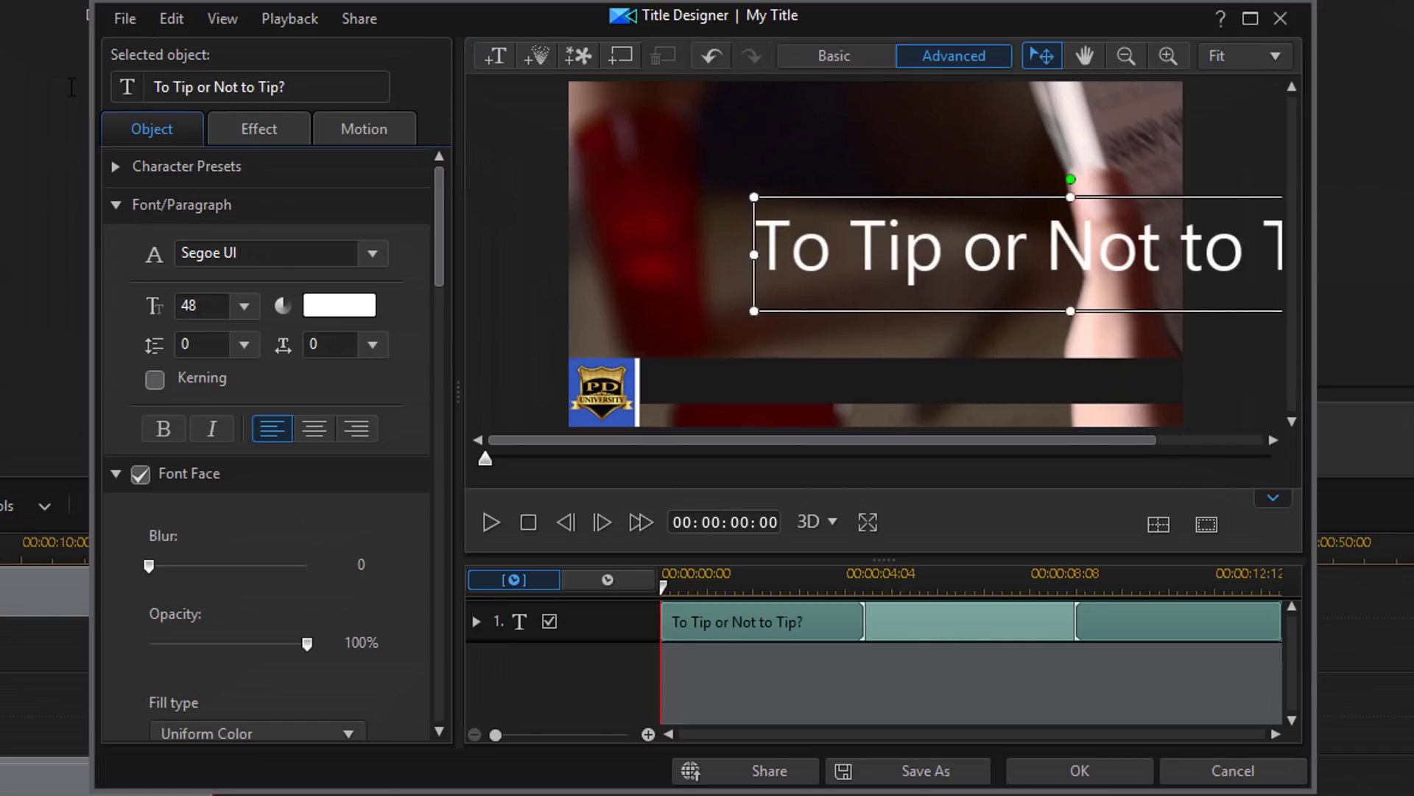
Scale the title text to 0.39 in width and height with the aspect ratio maintained.
mouse_move(435, 244)
mouse_down()
mouse_move(433, 371)
mouse_move(463, 593)
mouse_up()
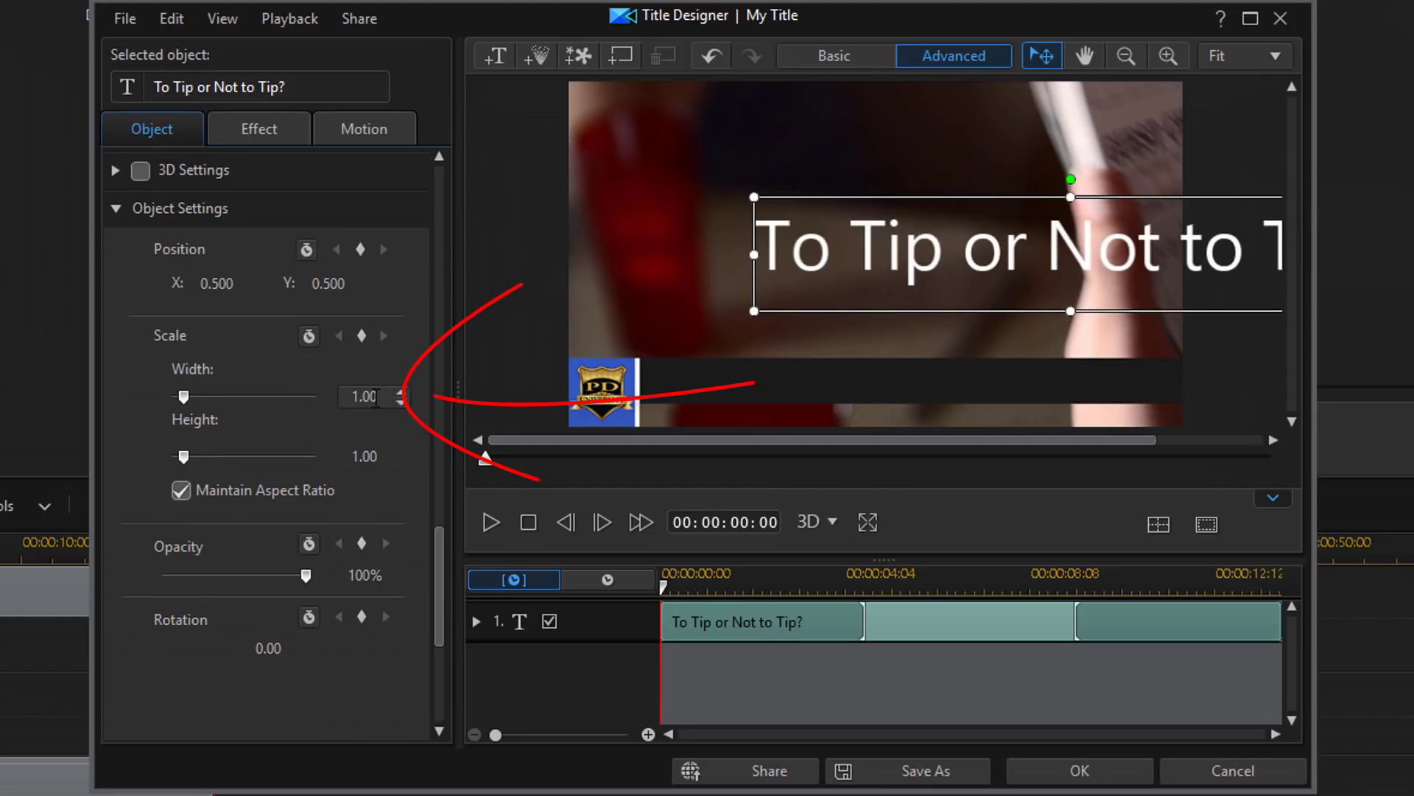
drag(376, 397, 293, 400)
text(0.39)
key(Return)
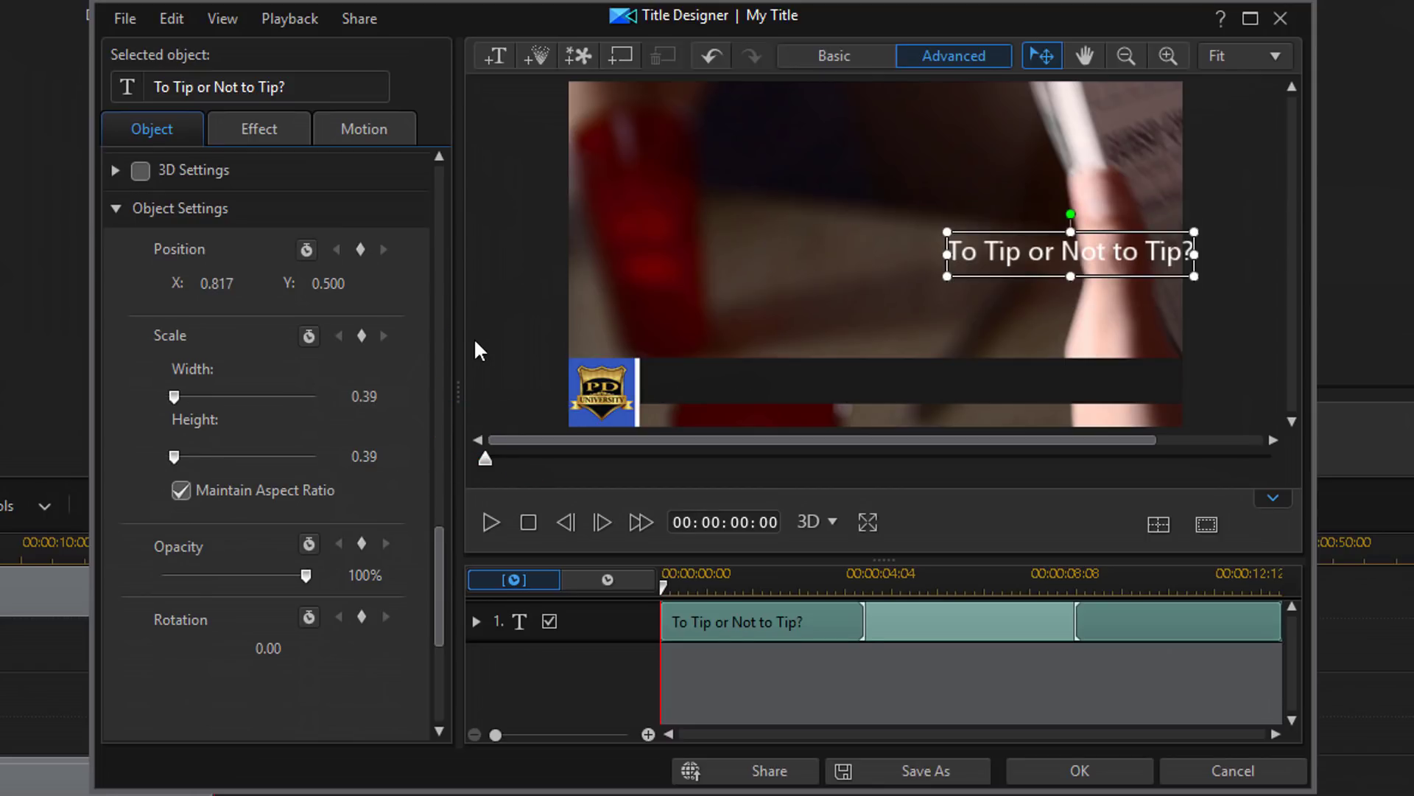
Move the title text to just above the black upper banner, at about X 0.366, Y 0.698.
drag(440, 577, 440, 564)
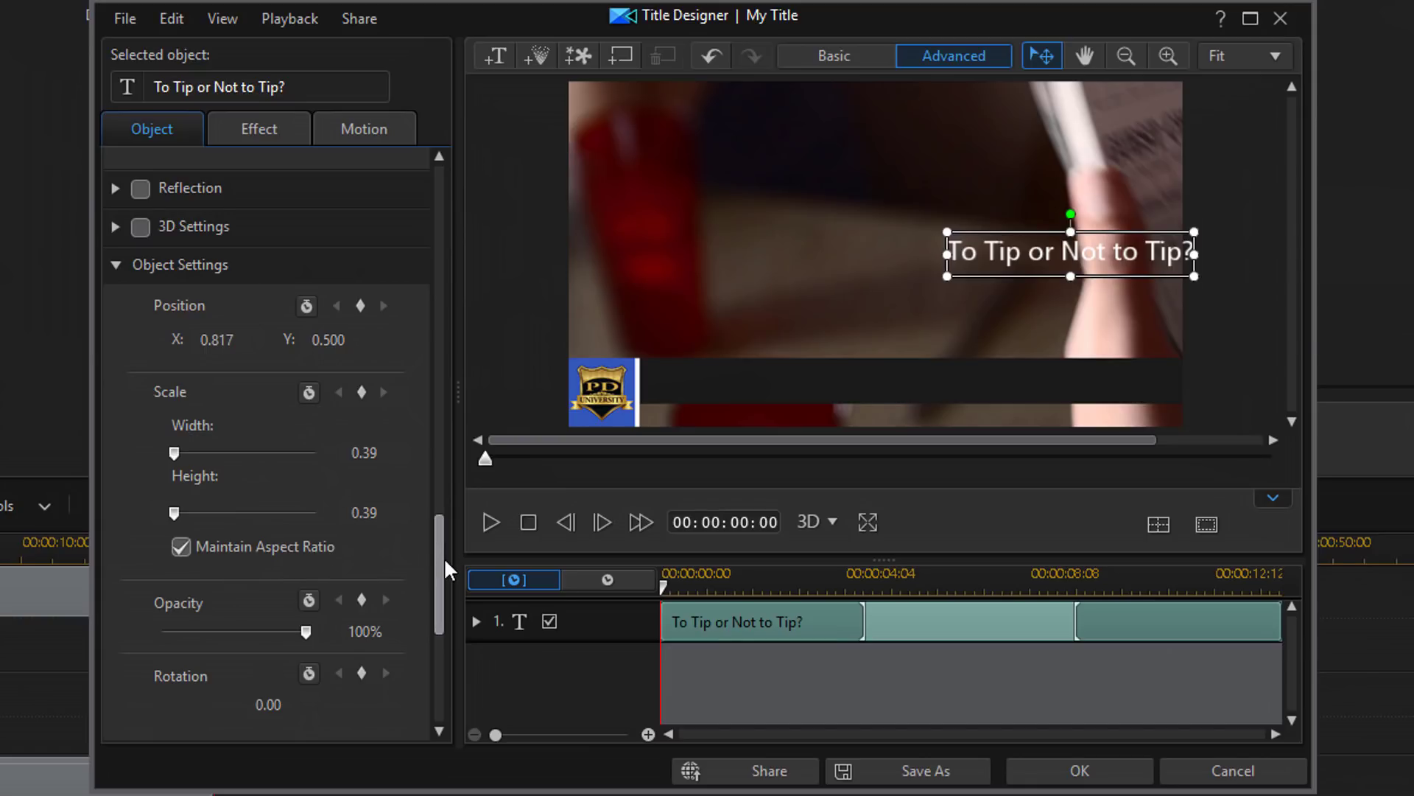
drag(437, 556, 440, 510)
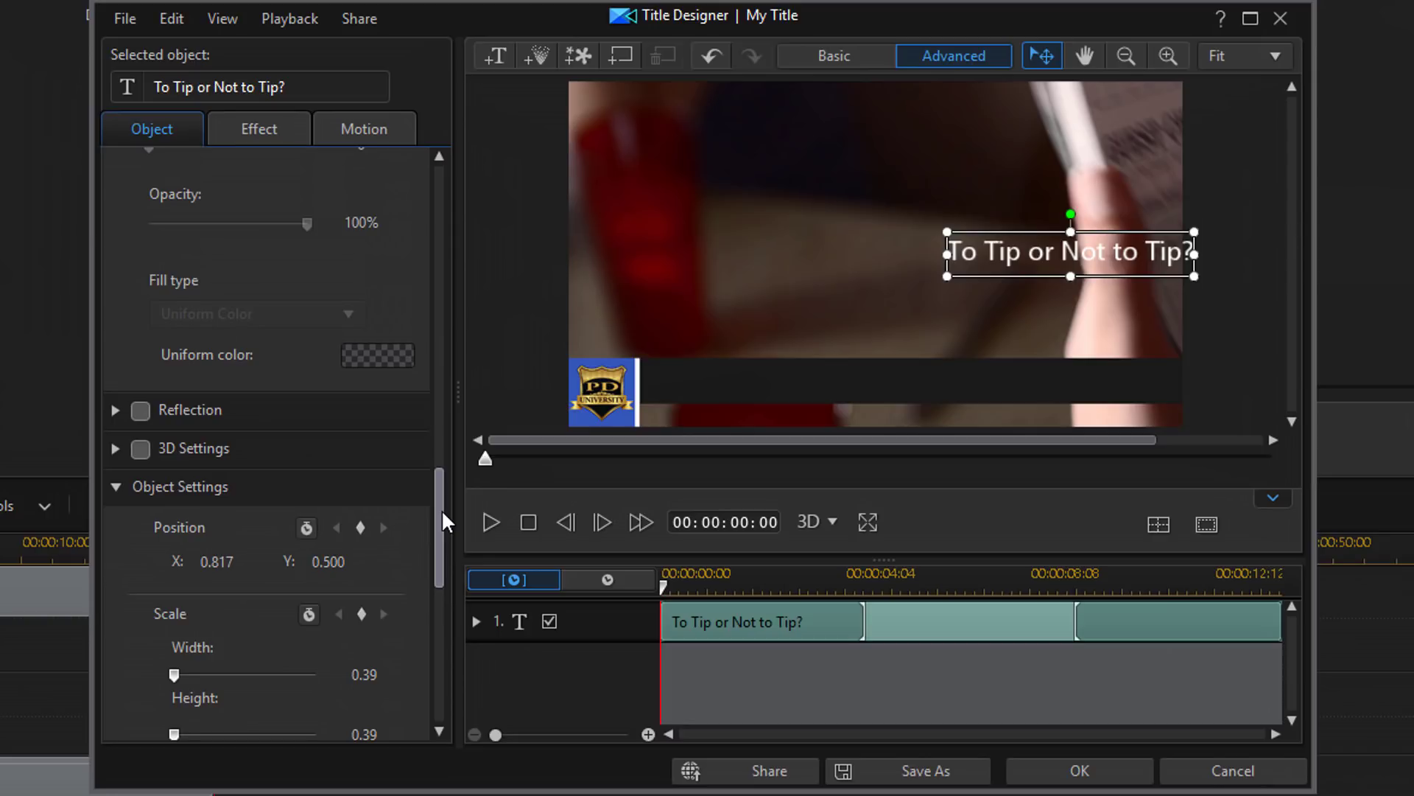
drag(440, 510, 446, 247)
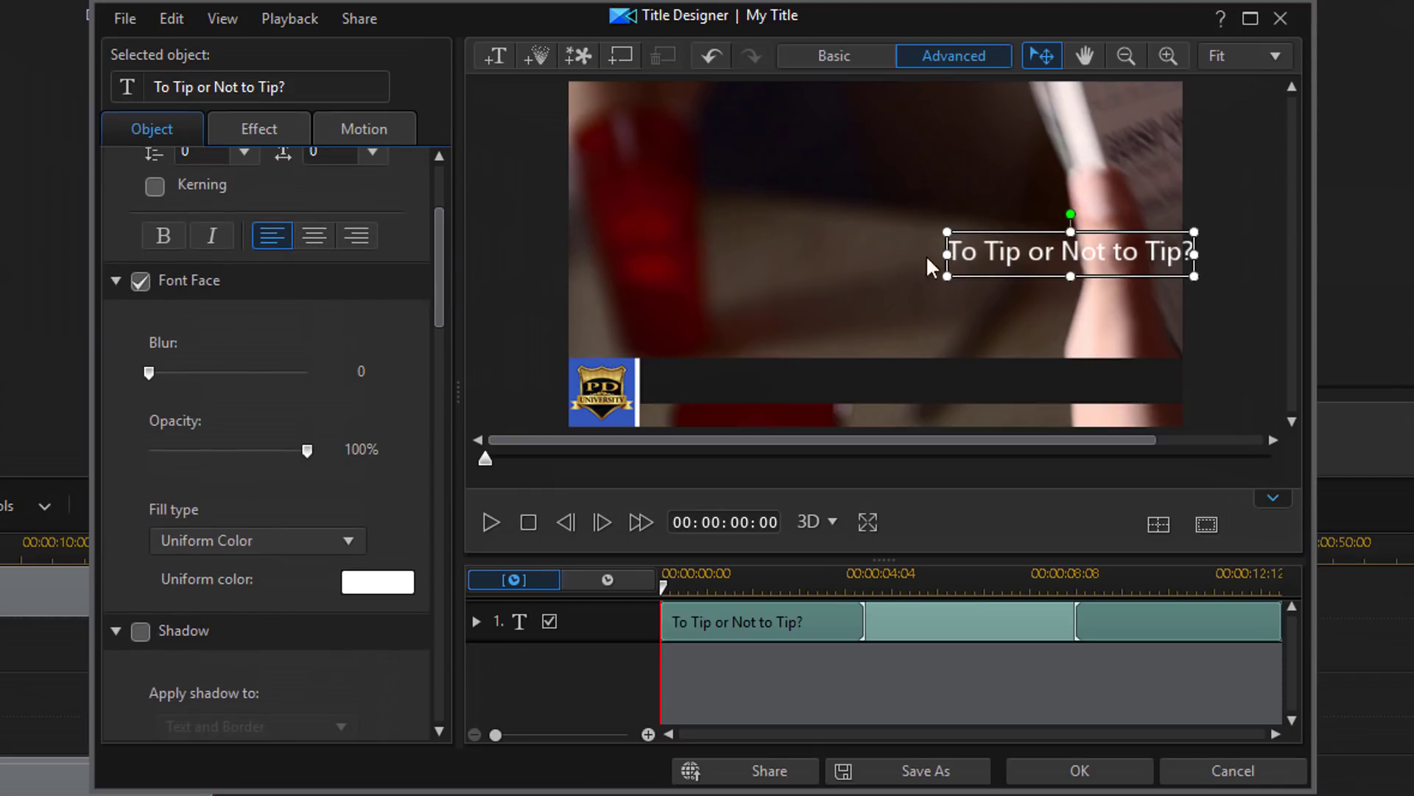
click(1005, 247)
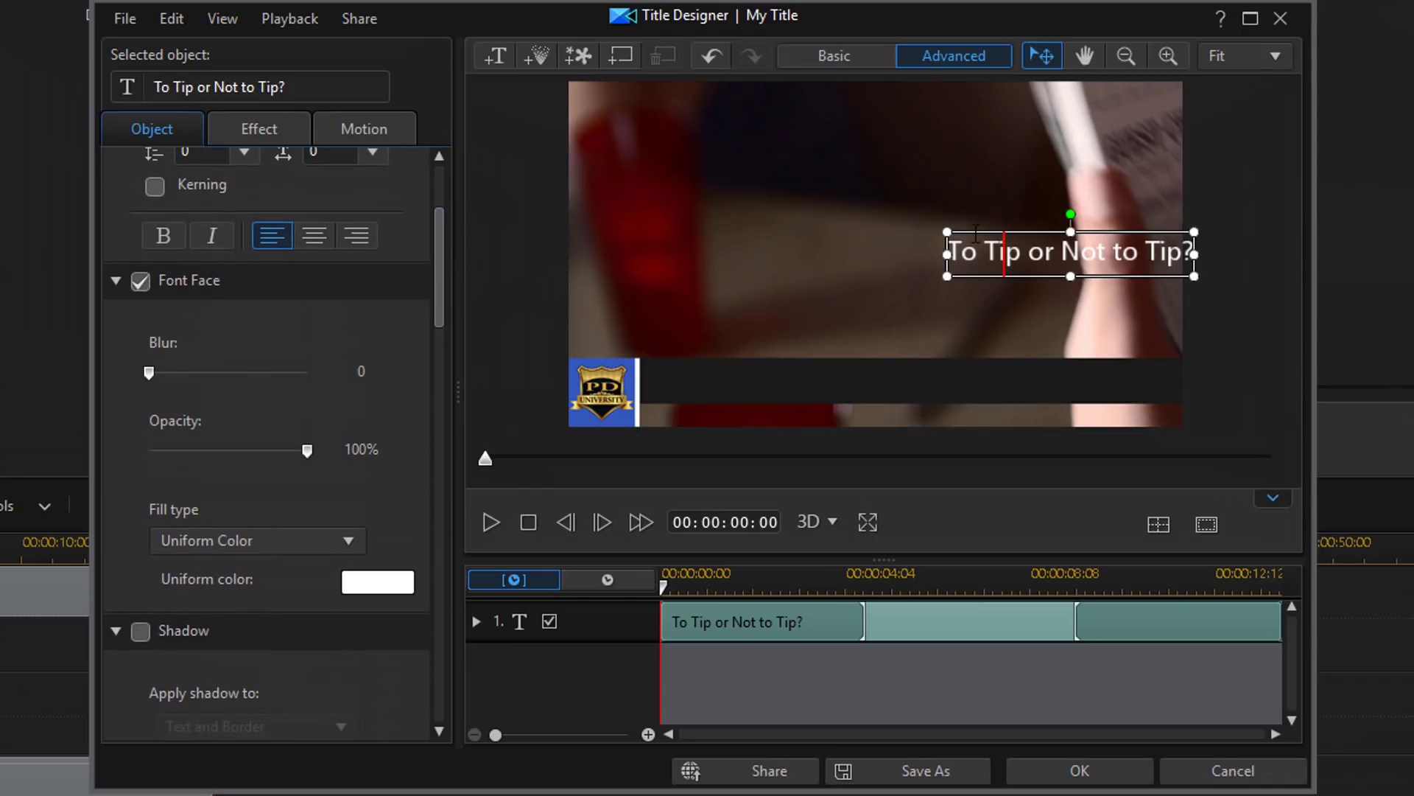
drag(975, 230, 698, 313)
Set the title's position to X 0.332 and Y 0.874 so it sits inside the upper banner.
drag(436, 297, 484, 598)
click(216, 375)
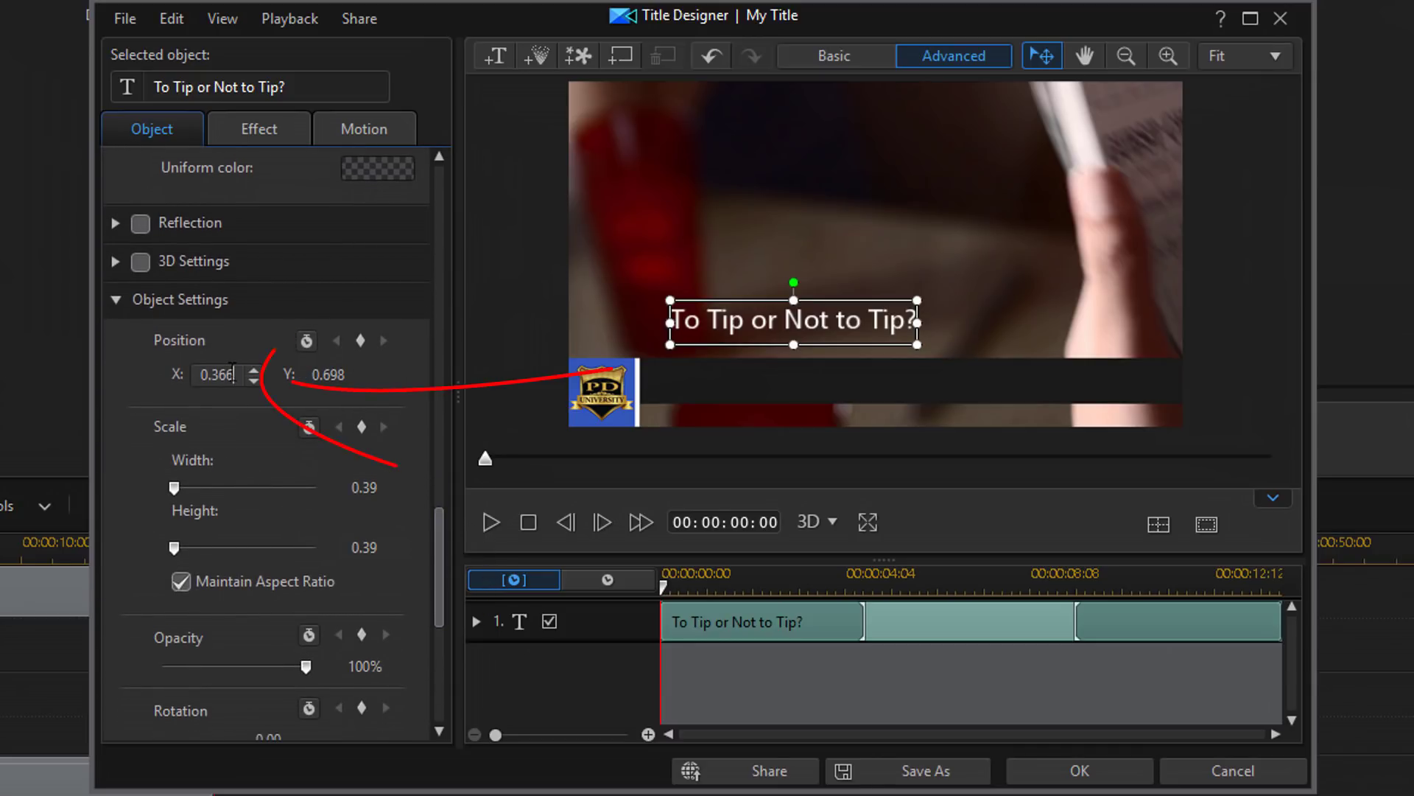
text(0.332)
key(Return)
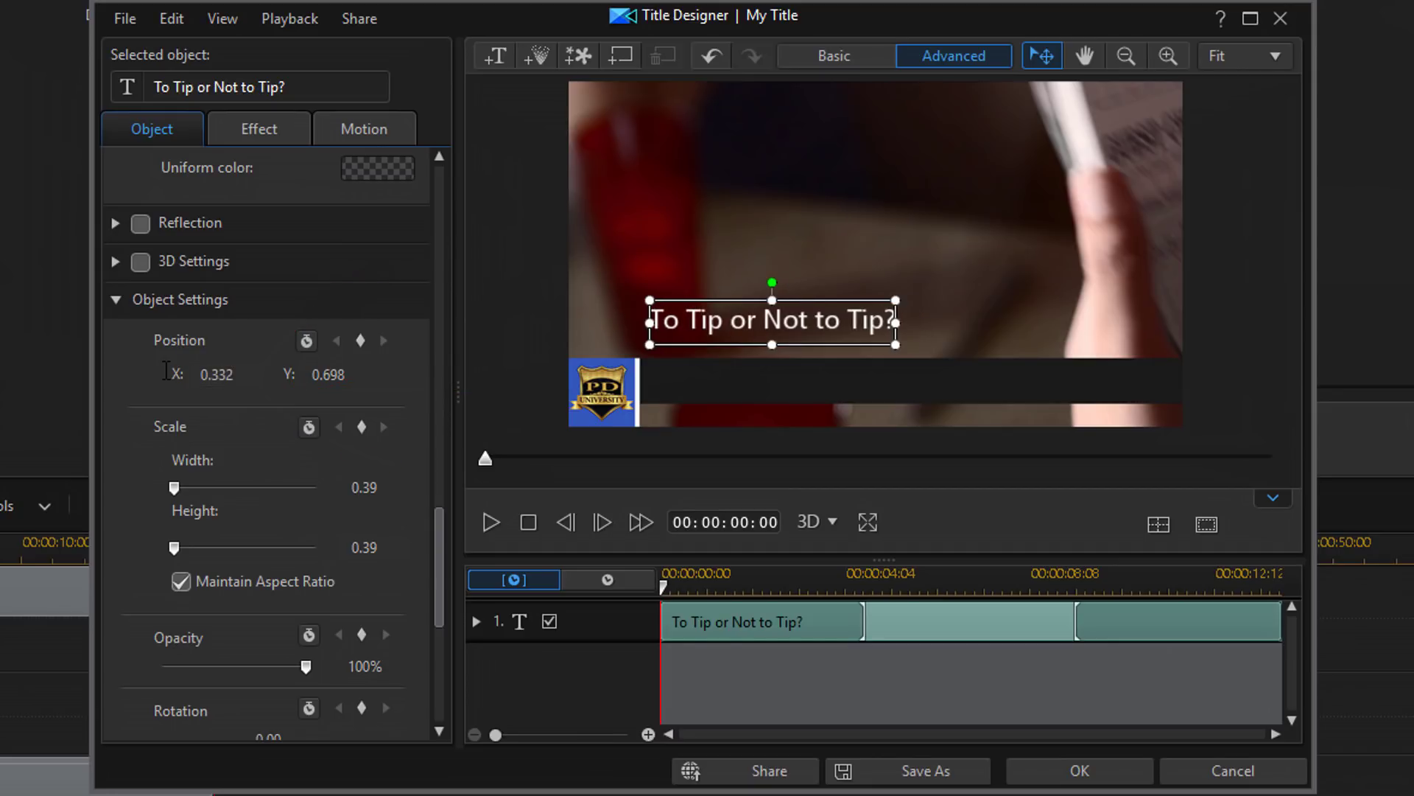
click(354, 379)
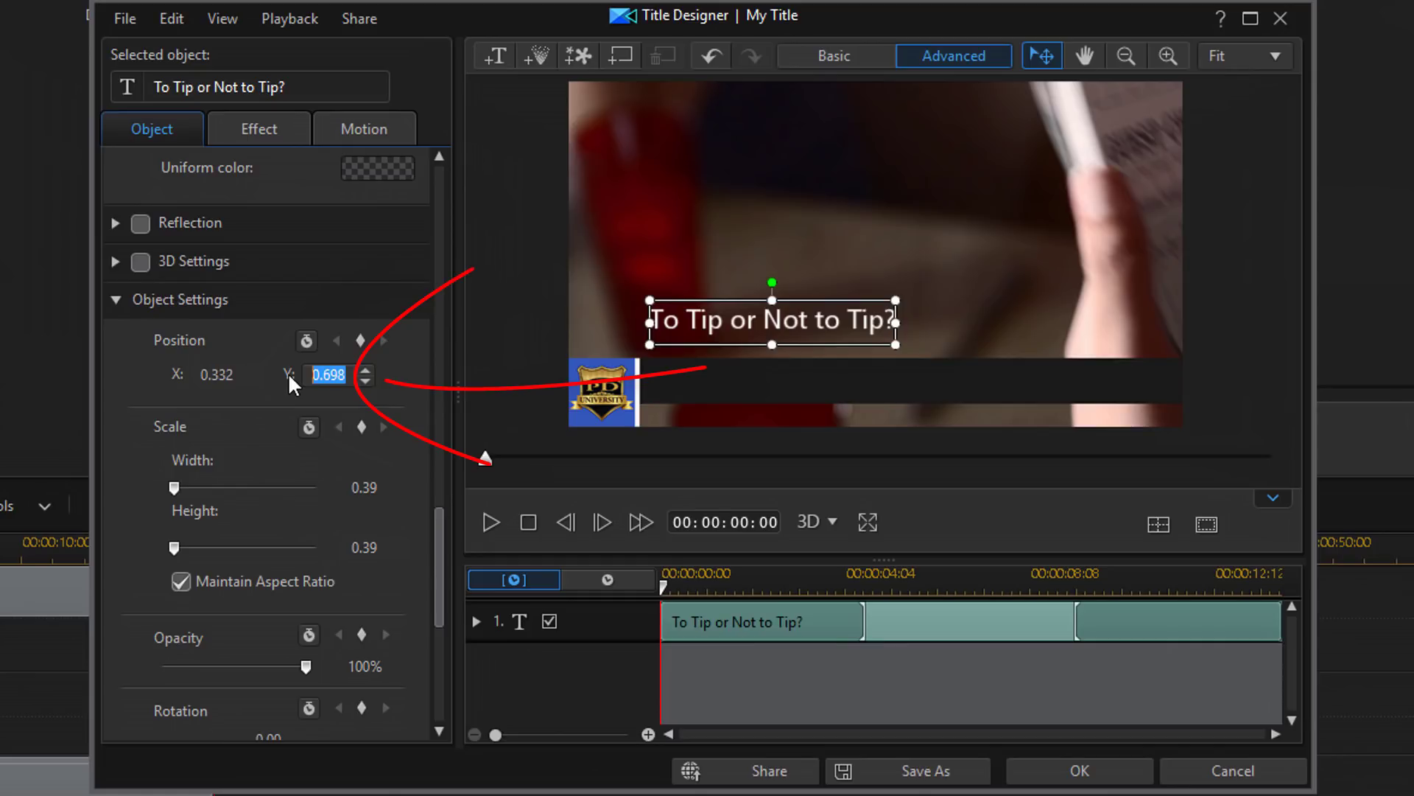
text(0.874)
key(Return)
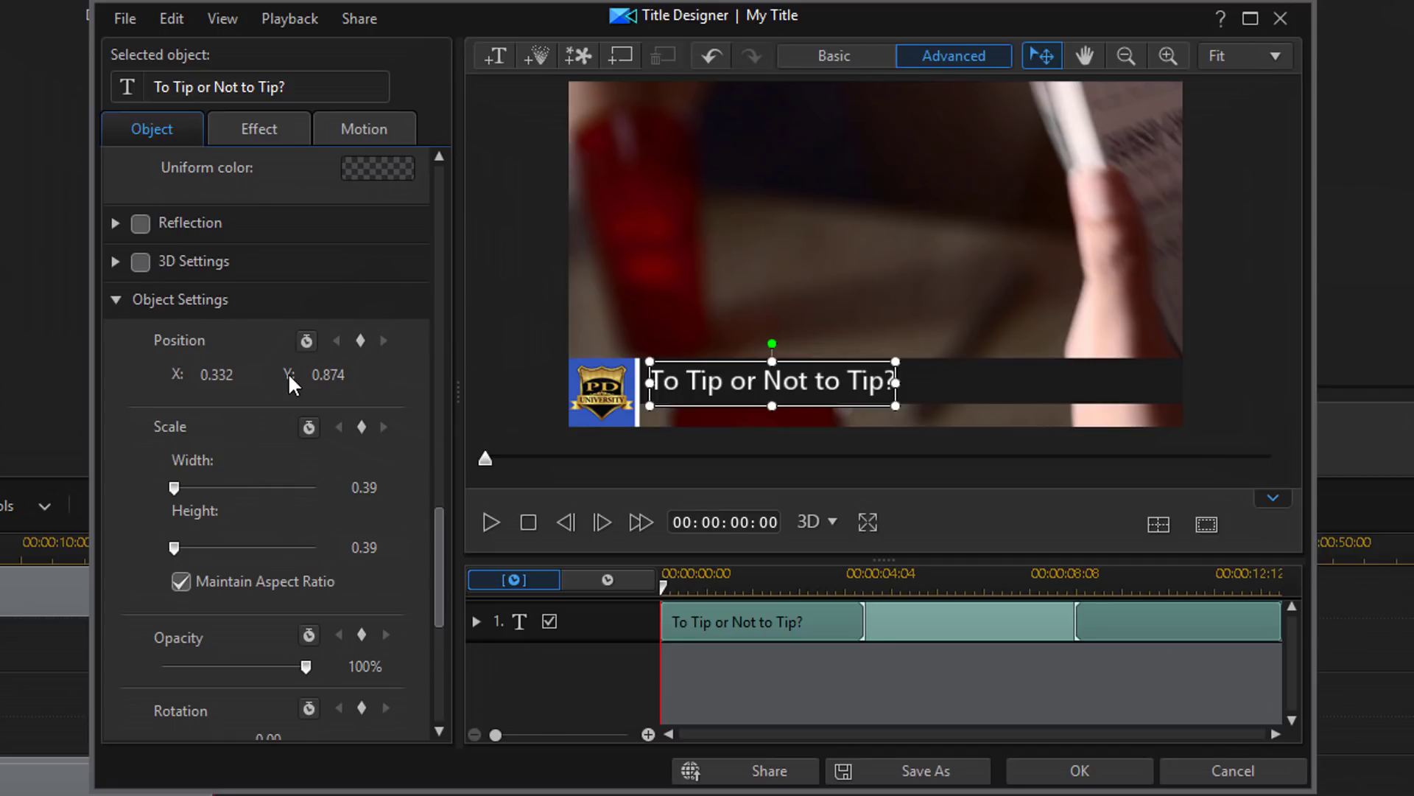
Apply the Fade starting effect to the headline text and confirm the title settings.
click(273, 131)
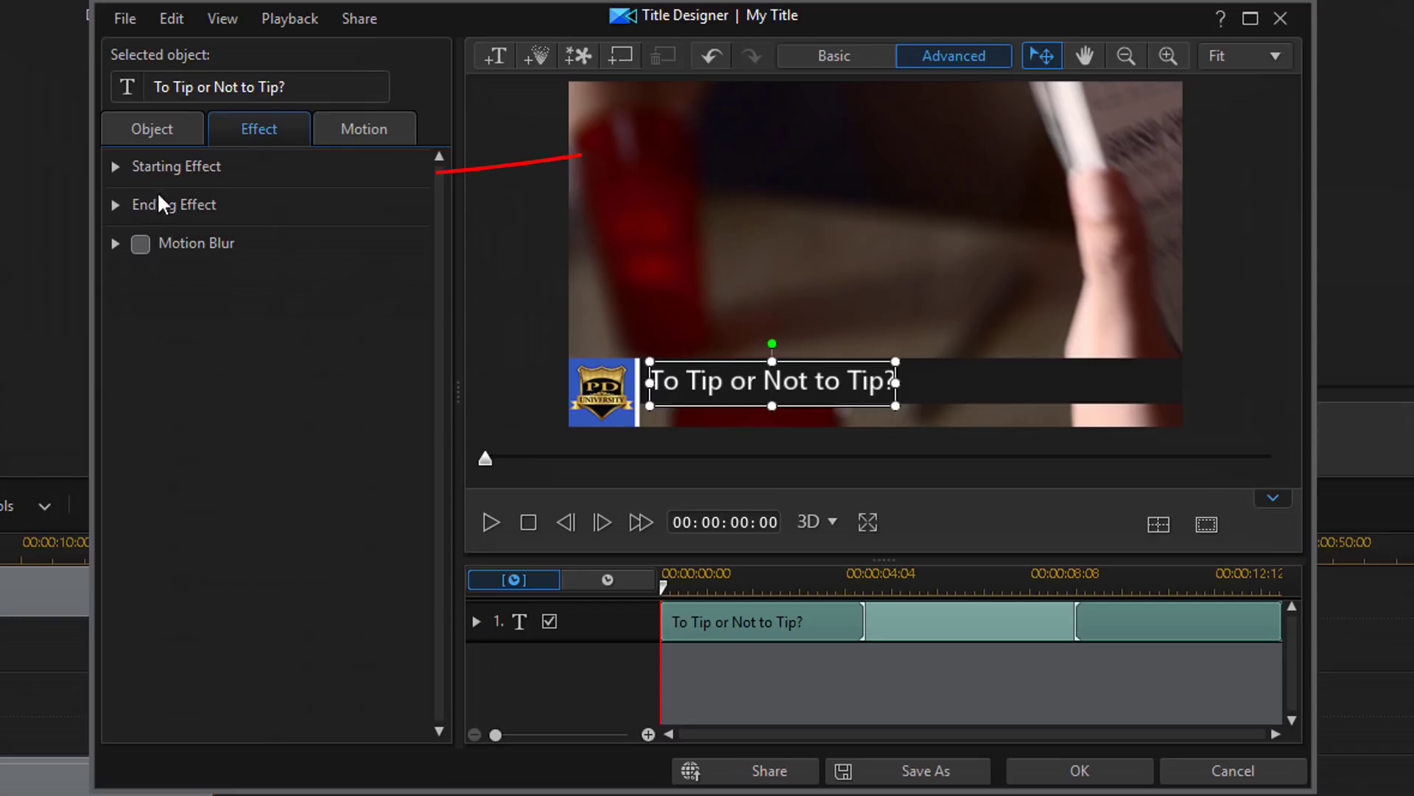
click(112, 167)
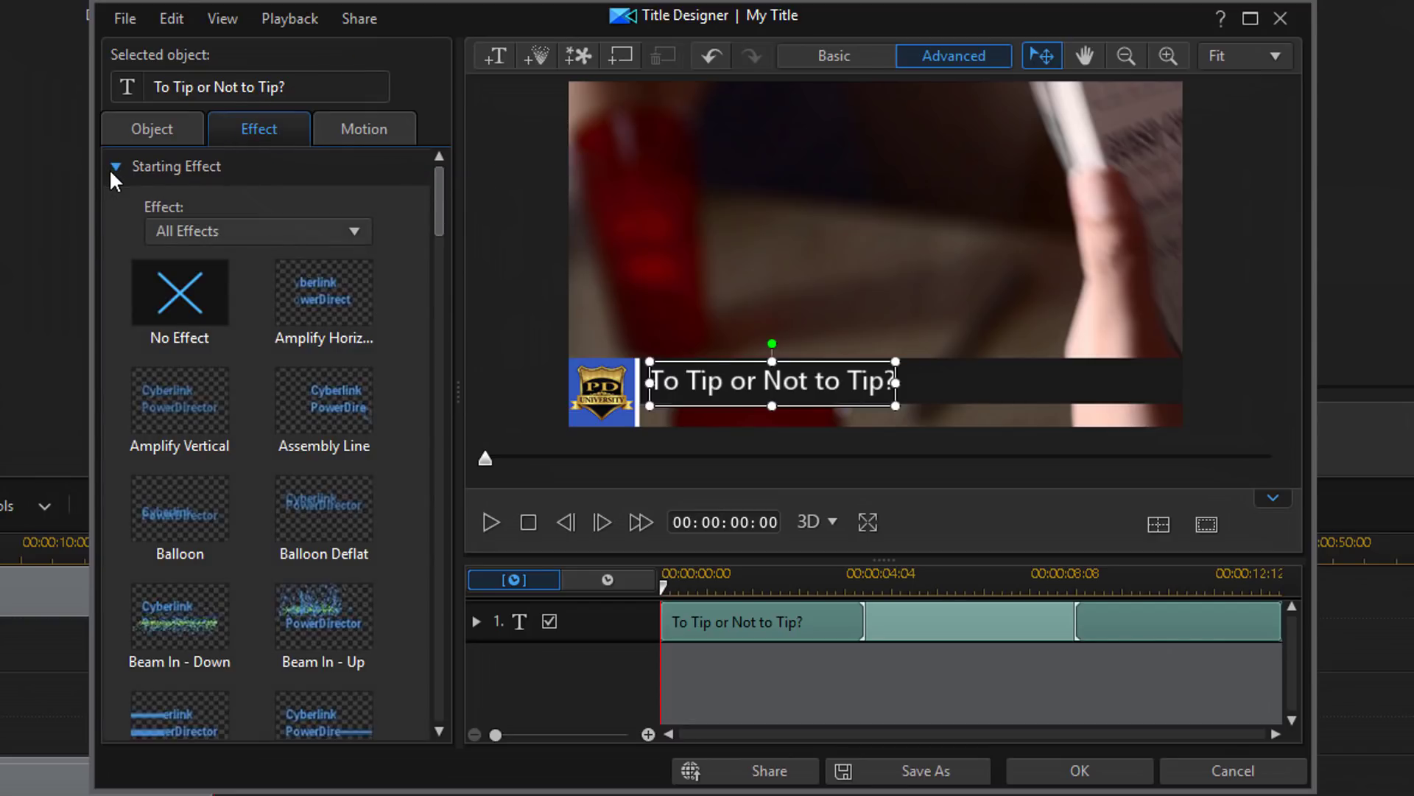
mouse_move(434, 202)
mouse_down()
mouse_move(453, 334)
mouse_move(457, 314)
mouse_up()
click(198, 300)
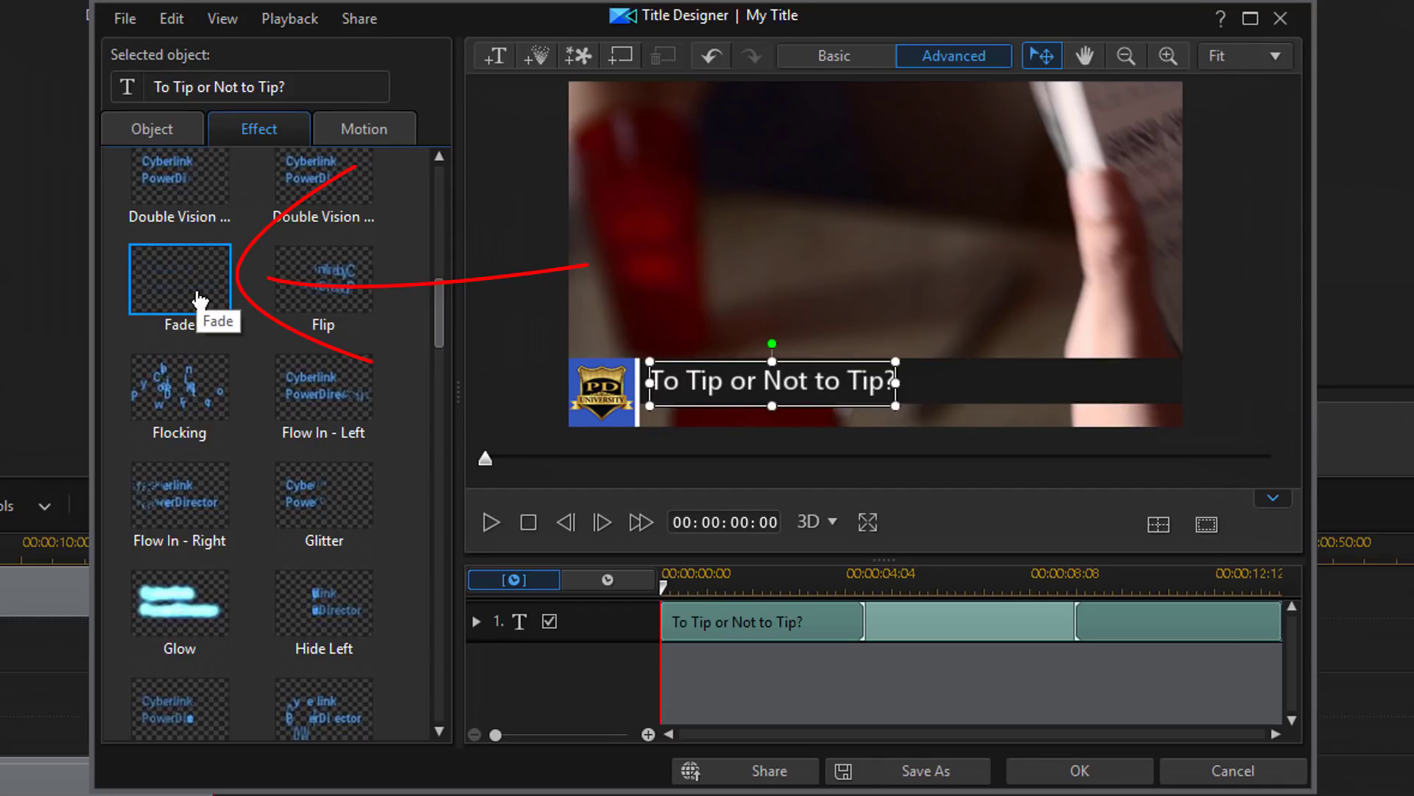
click(1061, 773)
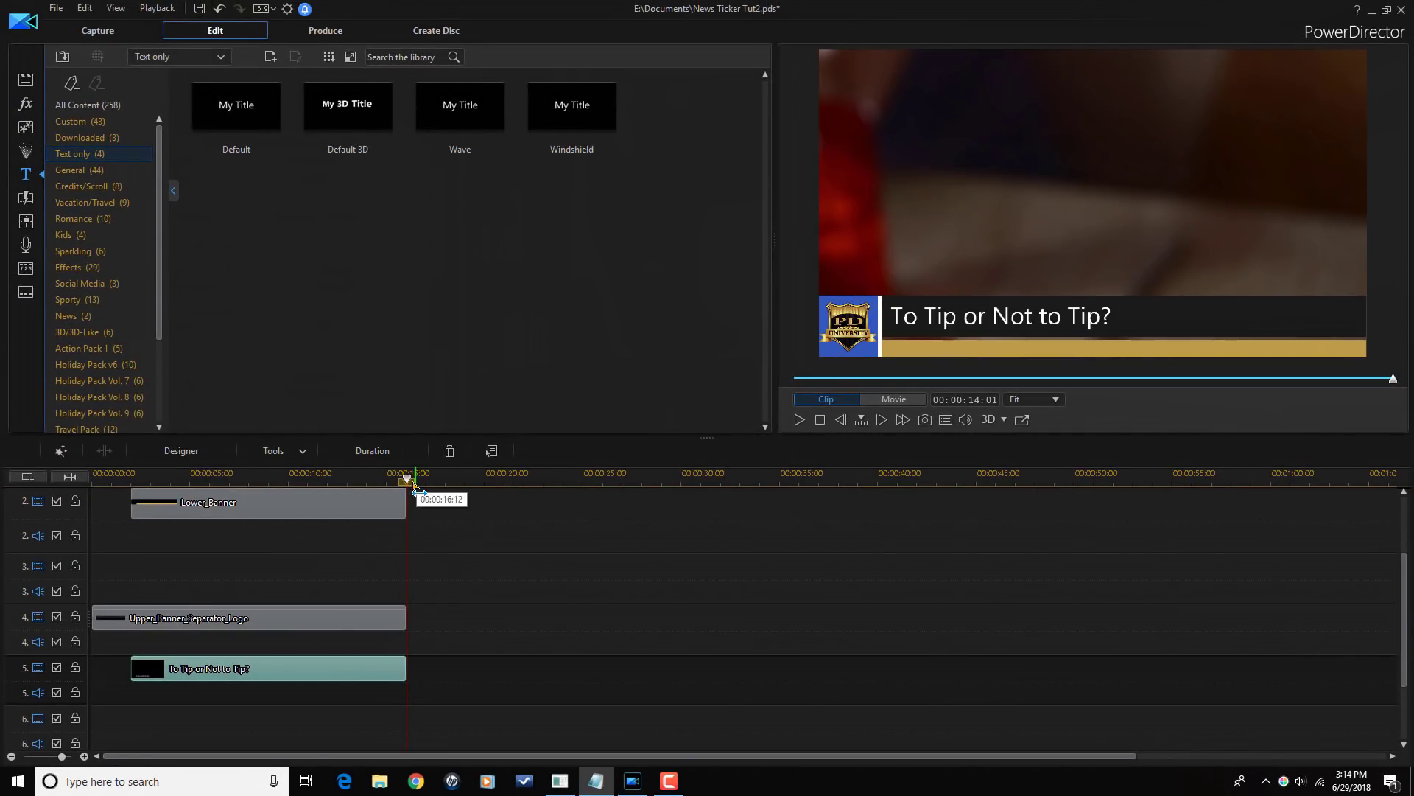
Play the movie from the start to check the headline fading in over the upper banner.
click(404, 478)
drag(405, 478, 38, 489)
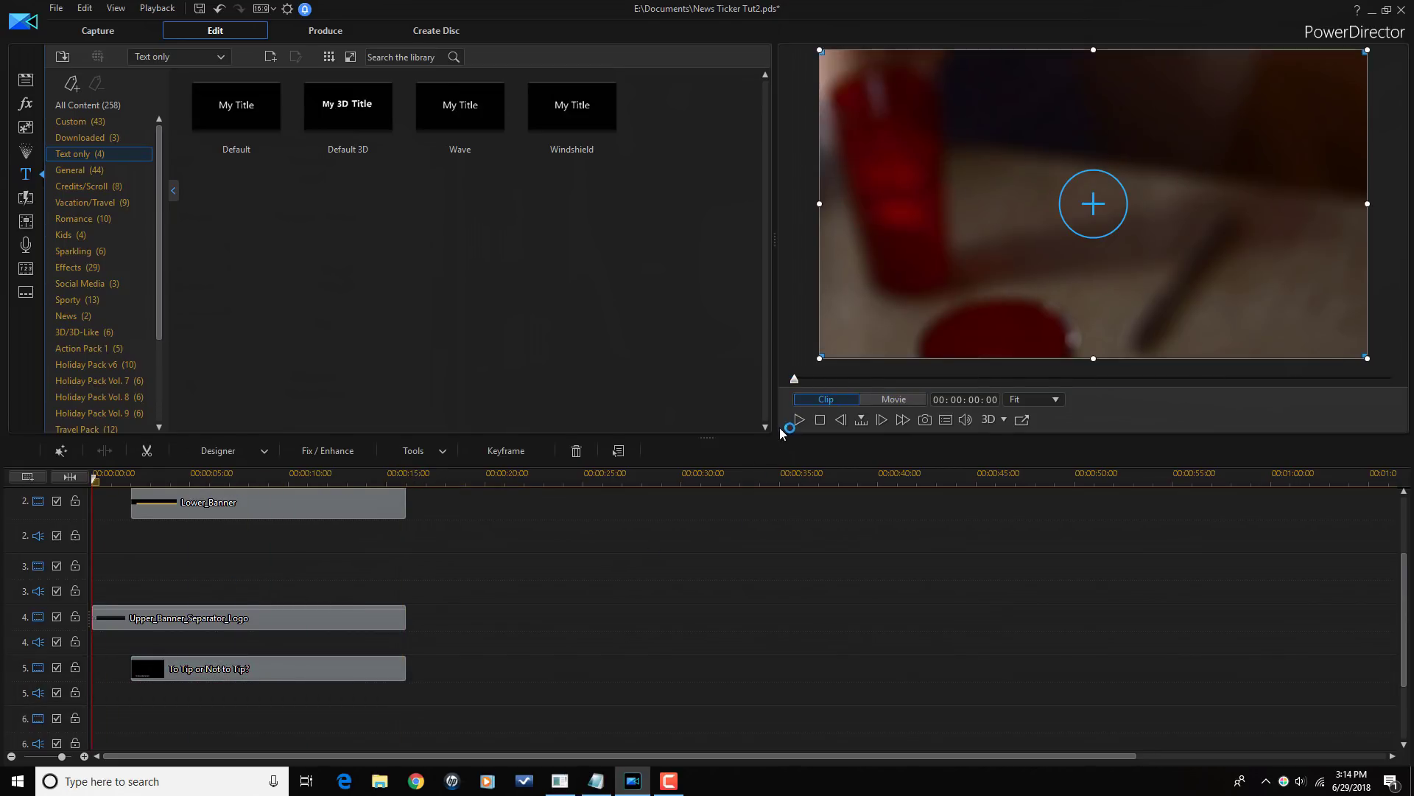
click(803, 421)
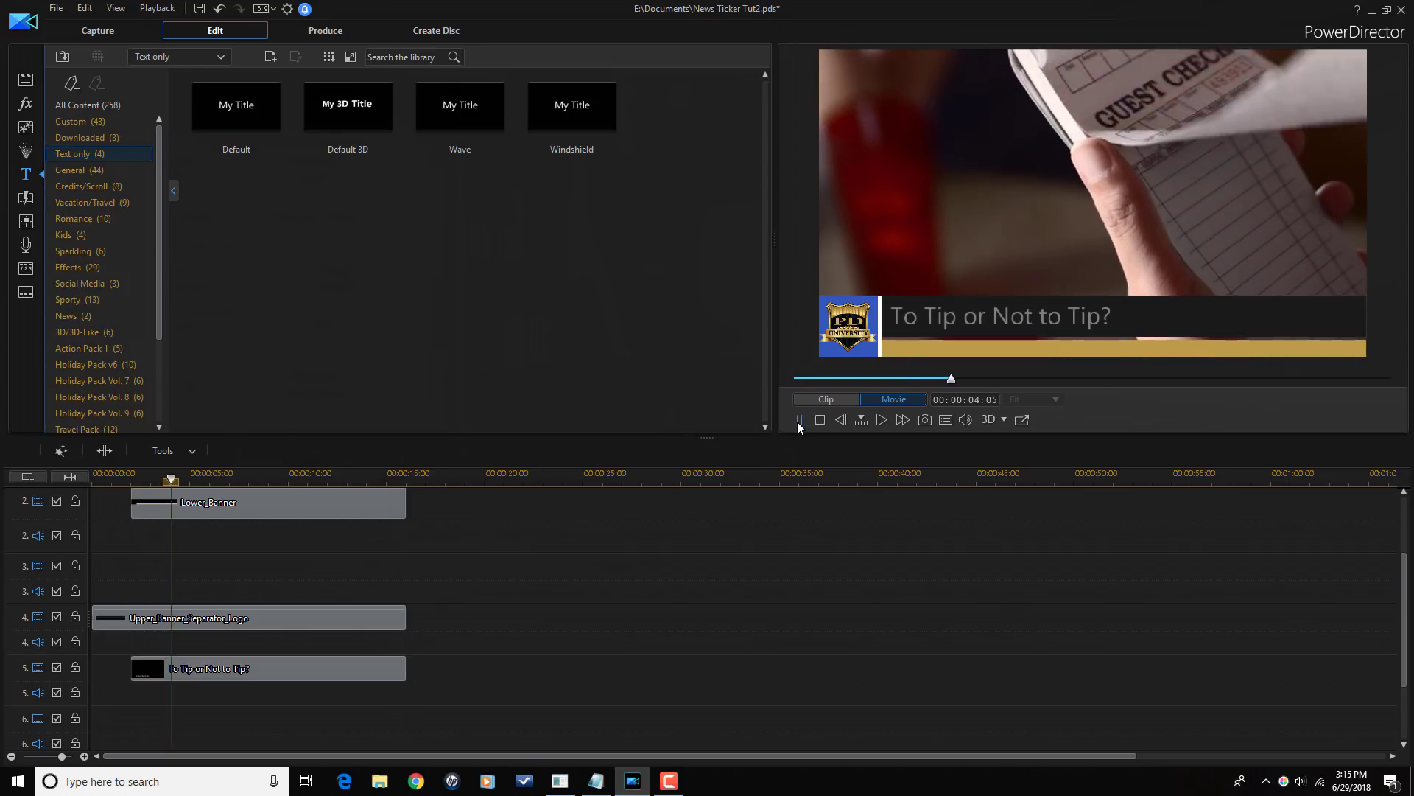
click(800, 422)
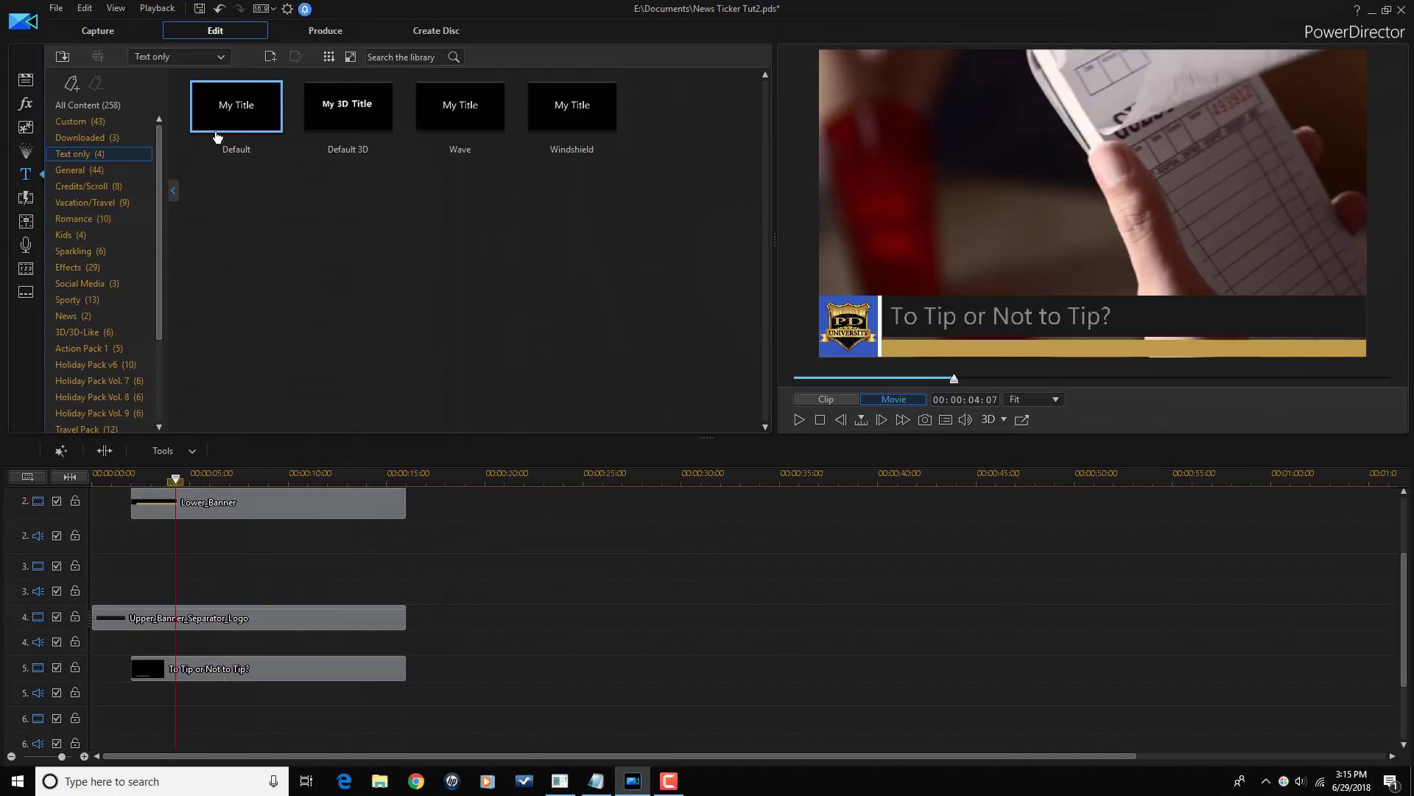
Add a Default text title to track 3, starting at about 4 seconds and ending level with the banner clips.
drag(243, 120, 186, 573)
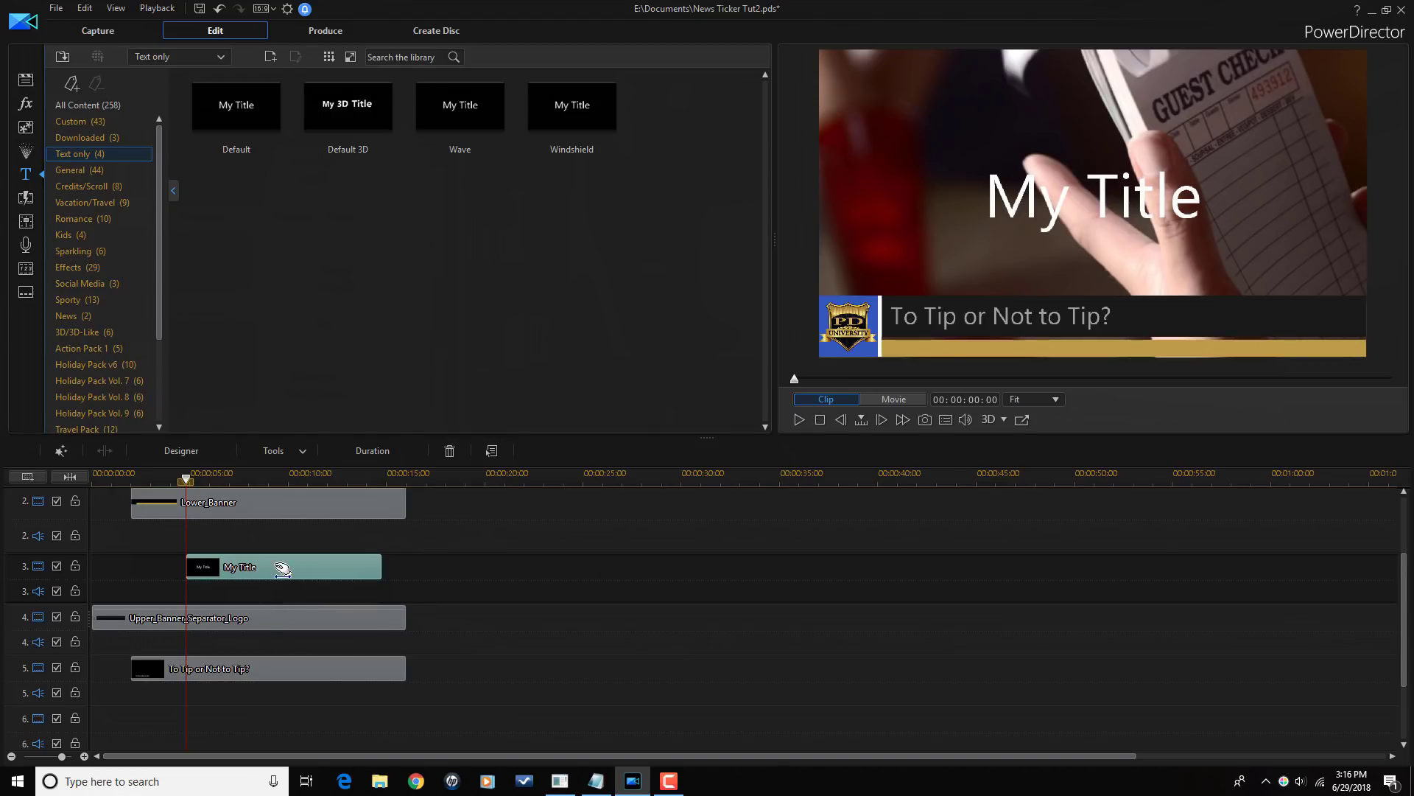
click(184, 481)
drag(185, 482, 170, 484)
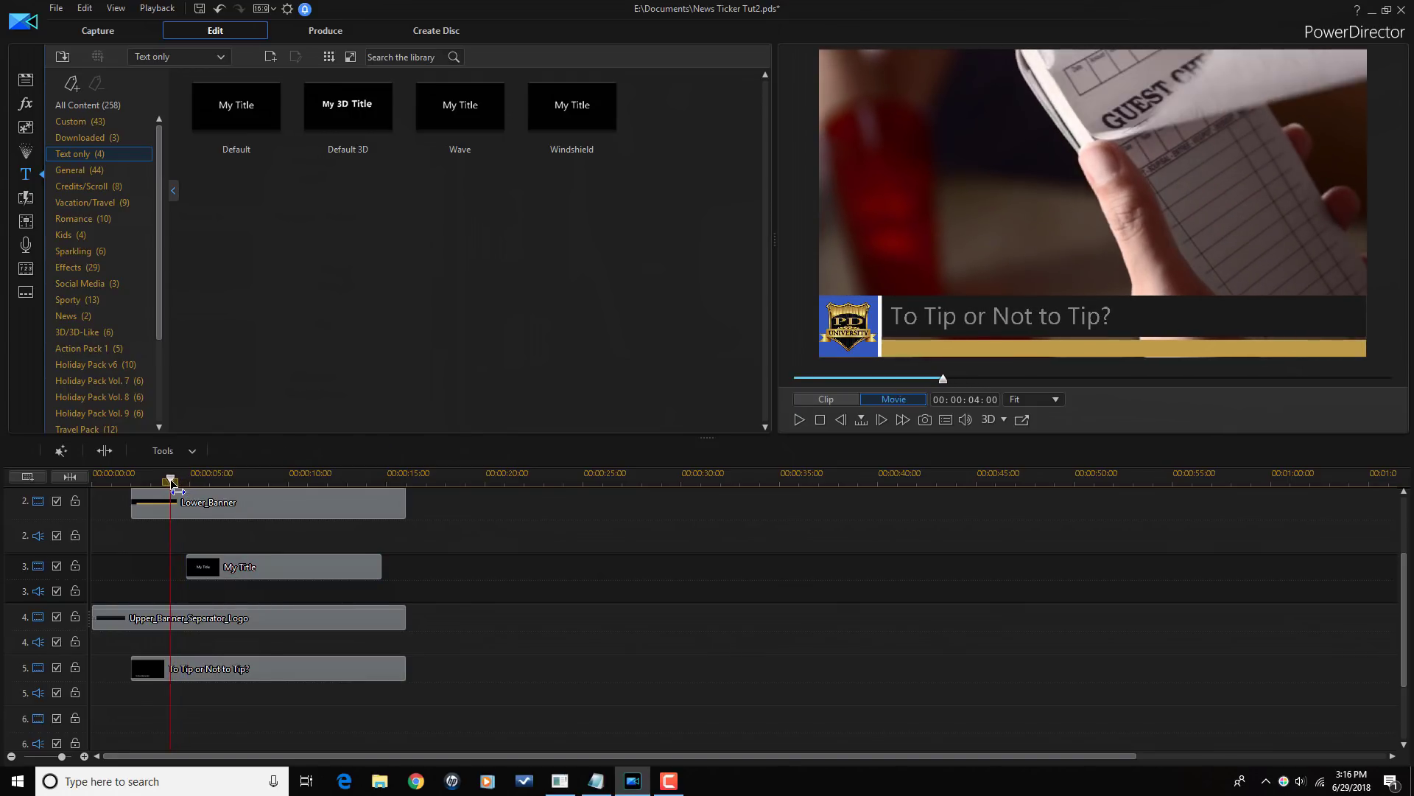
click(214, 508)
drag(268, 568, 262, 569)
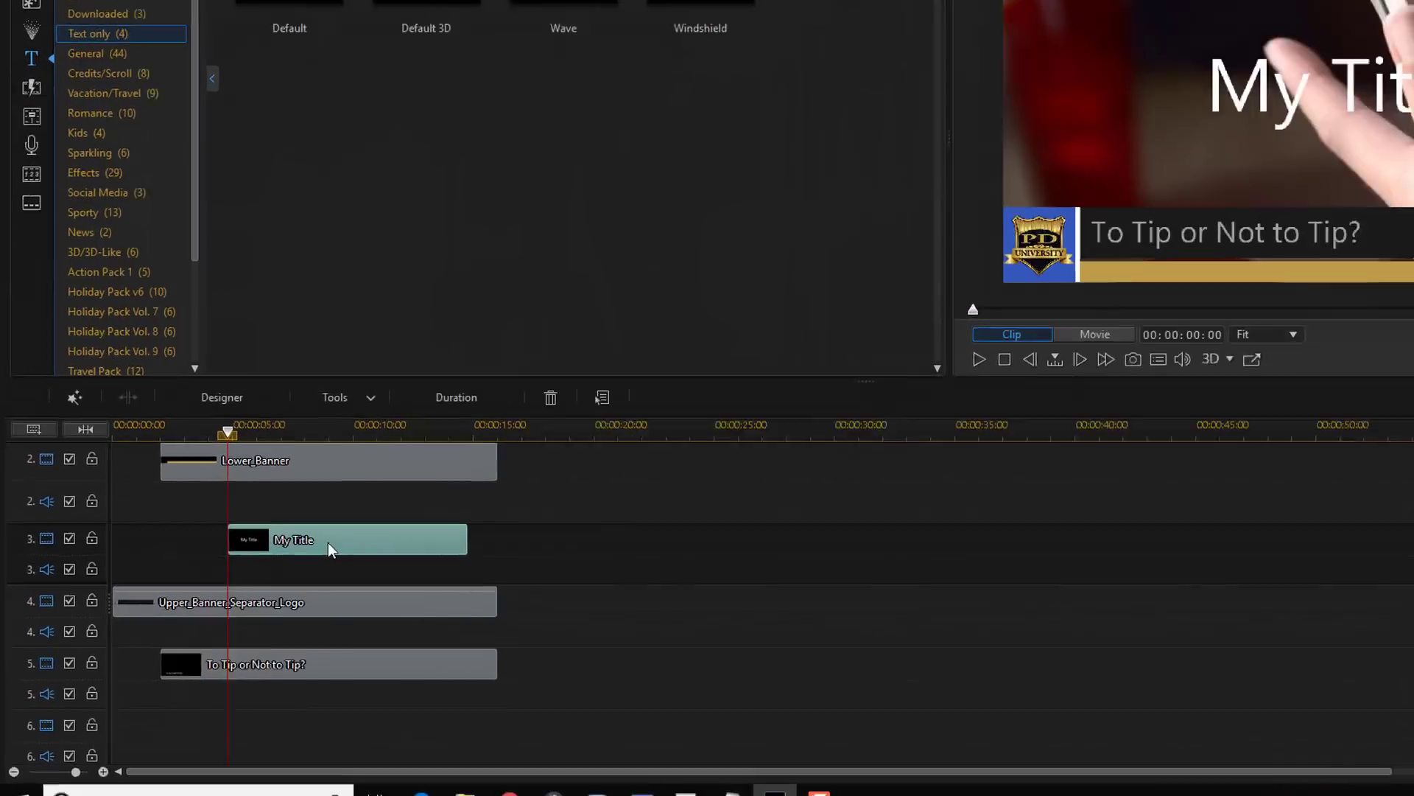
drag(817, 327, 795, 327)
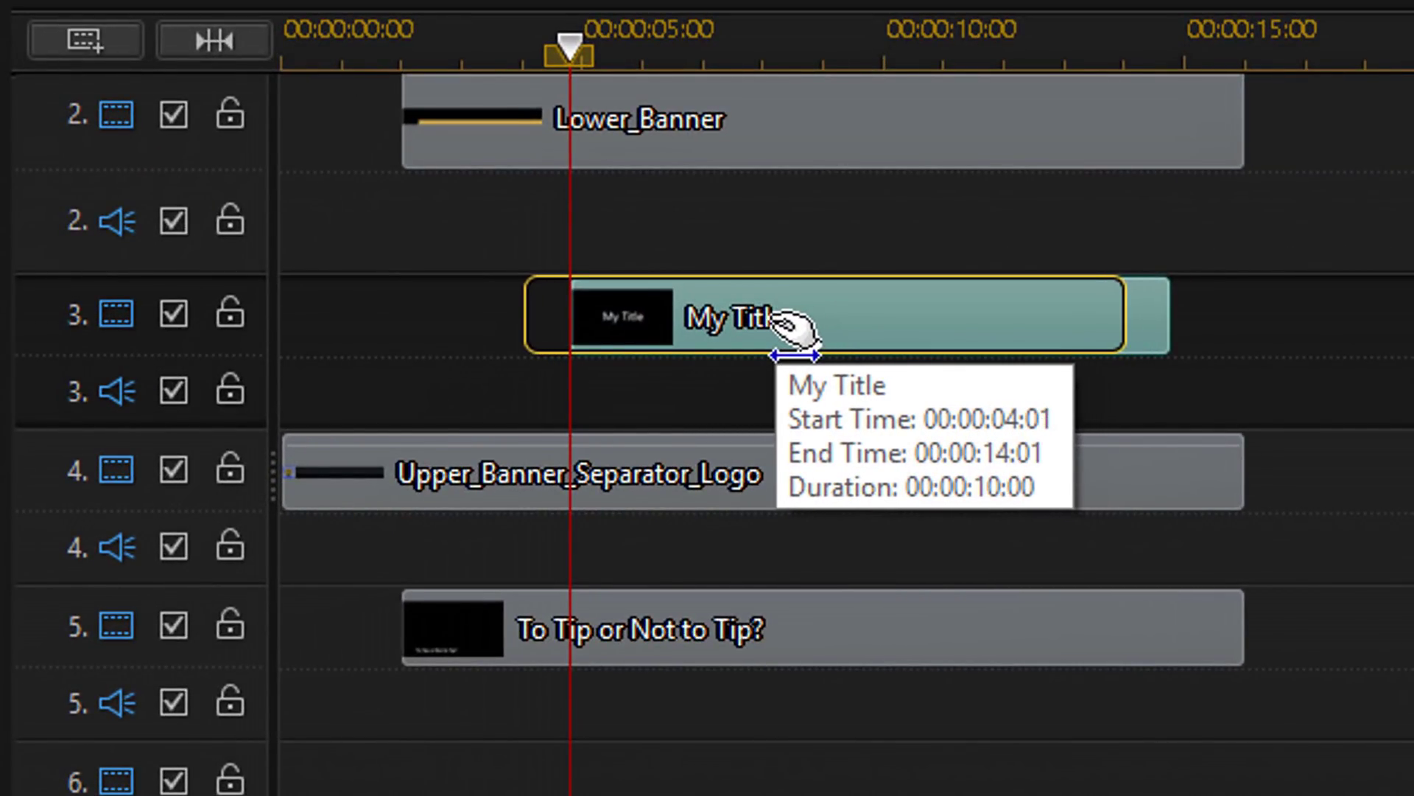
drag(794, 326, 833, 339)
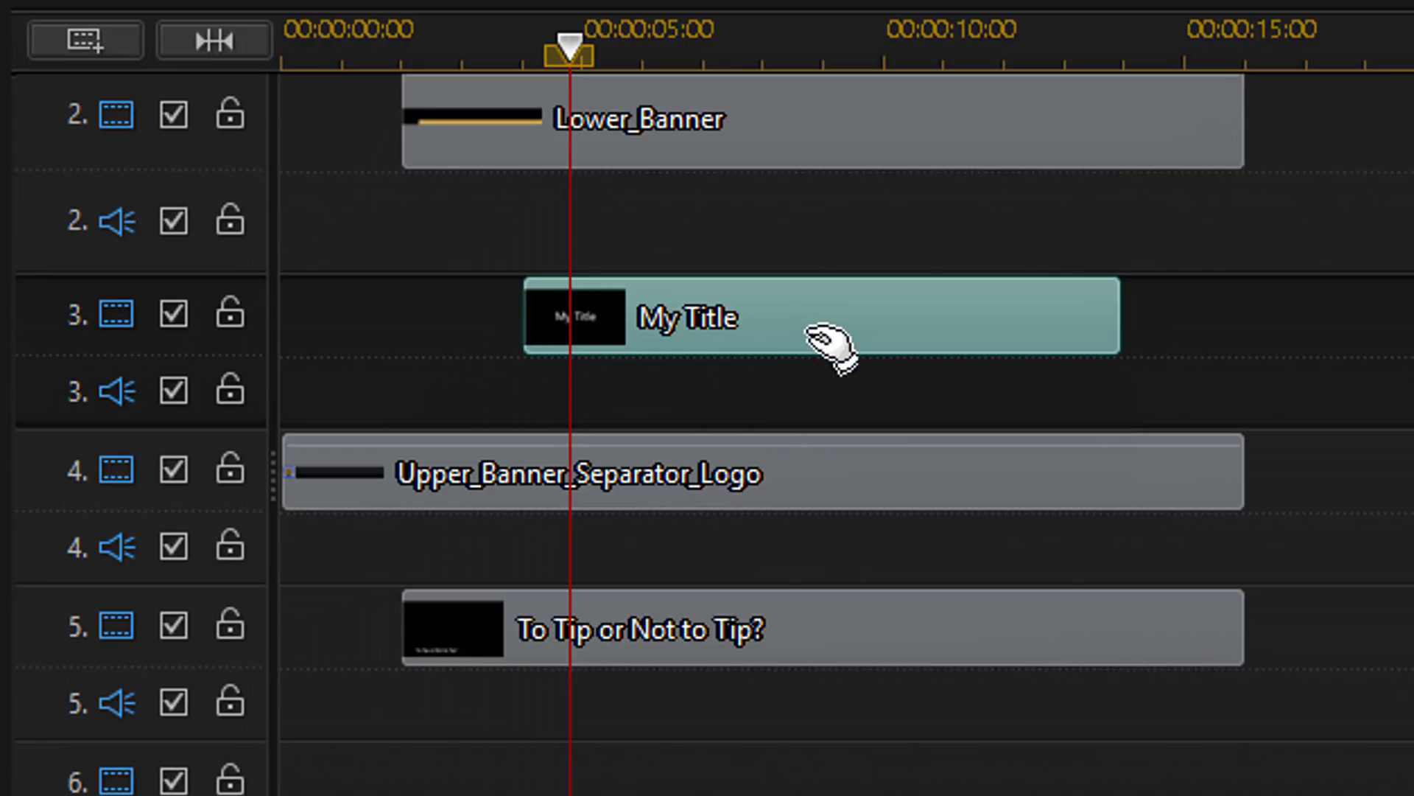
drag(1125, 322, 1262, 367)
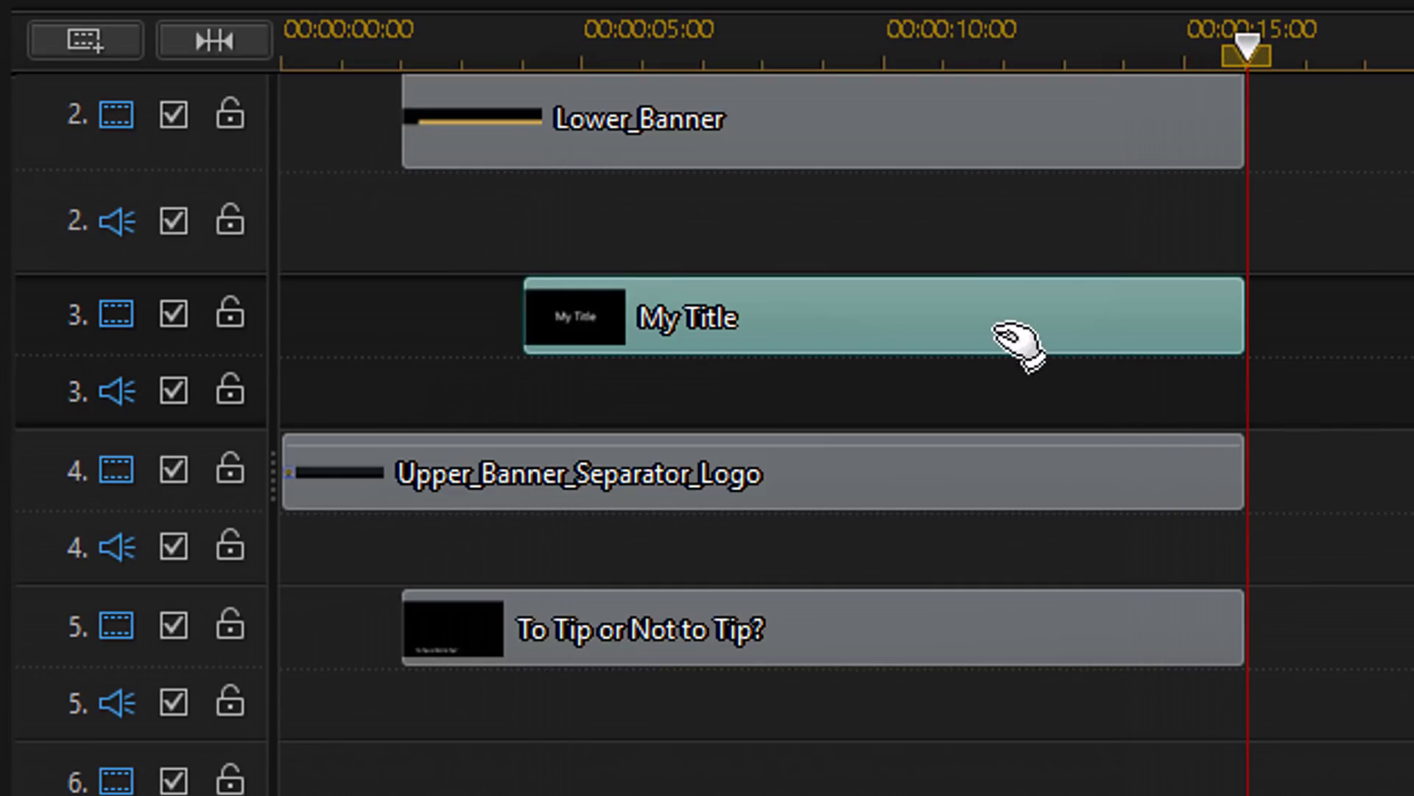
Open the new title and replace its text with "Studies show that over the last five years restaurant patrons are tipping 50% less than they used to.".
double_click(921, 329)
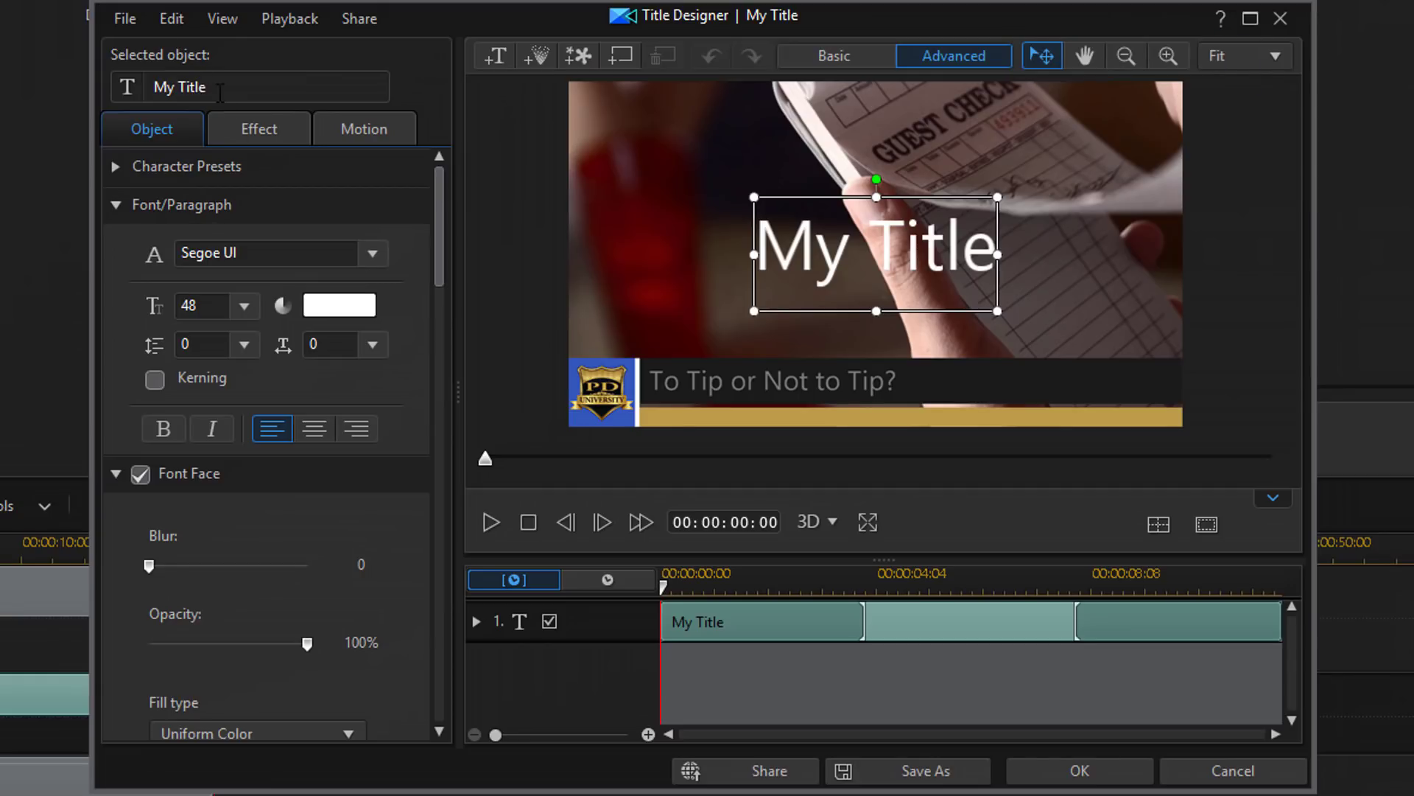
drag(220, 93, 90, 91)
text(Studies show that over the last five y)
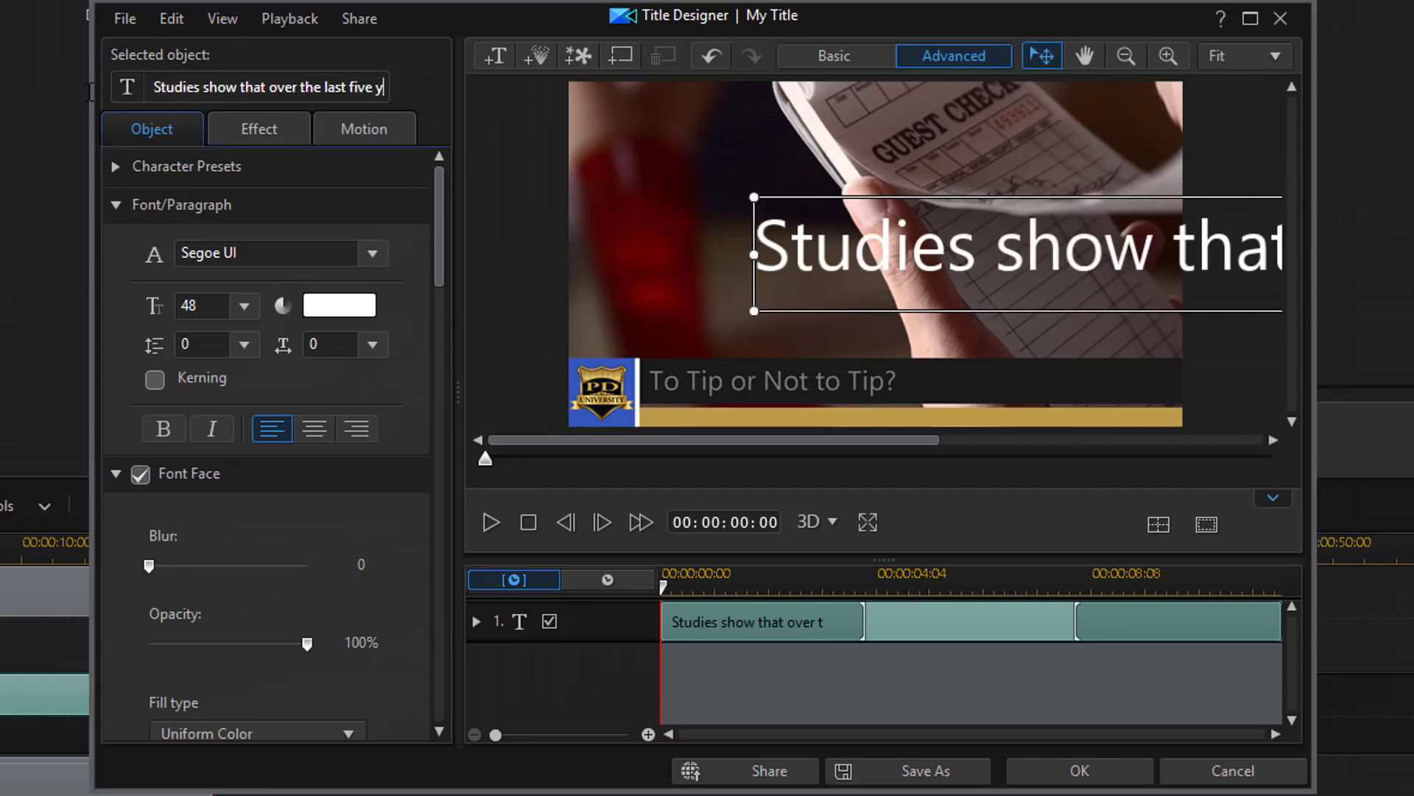
text(ears restaurant patrons are tipping 50% less than they)
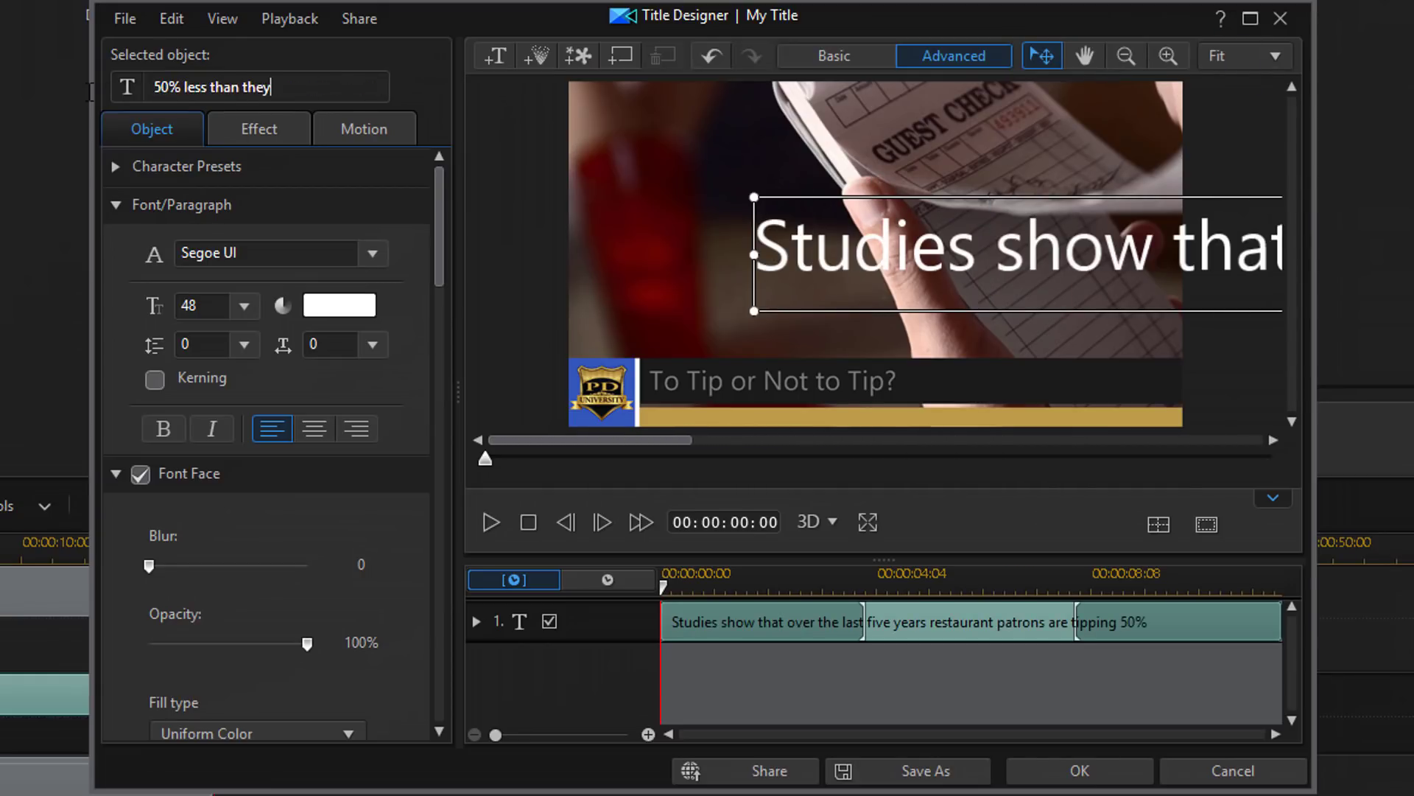
text( used to.)
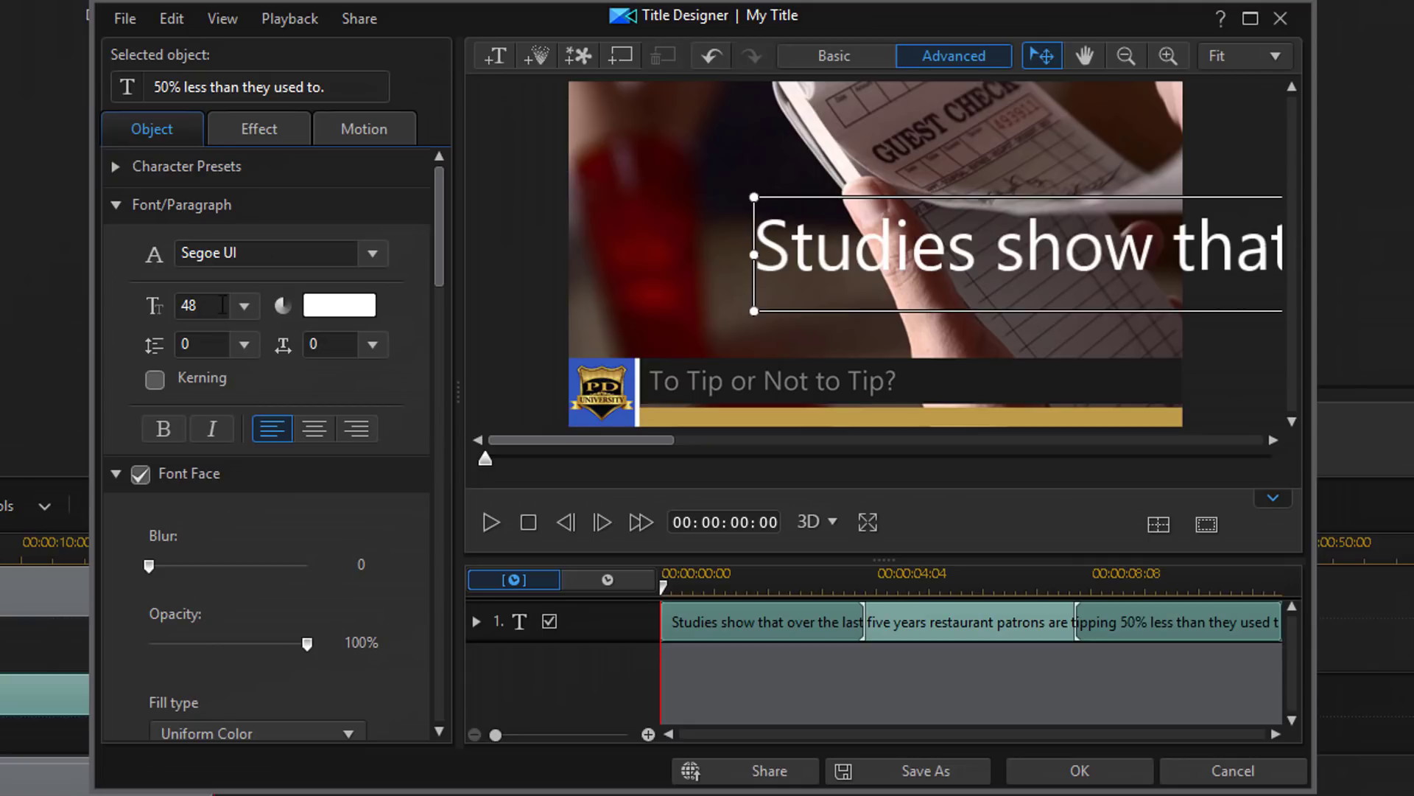
Select the whole sentence in the title and set its font size to 8.
click(182, 305)
text(48)
triple_click(761, 259)
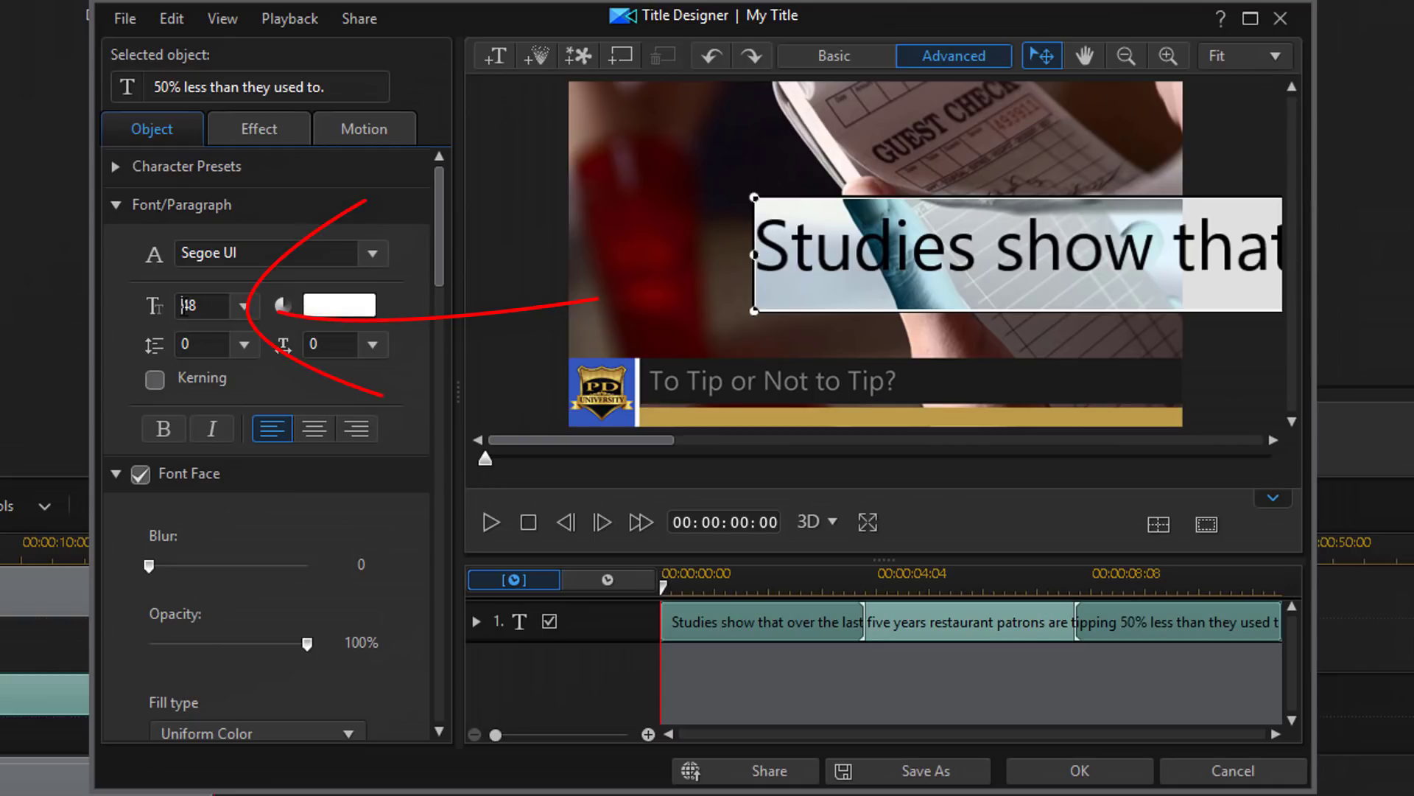
drag(197, 305, 151, 306)
text(8)
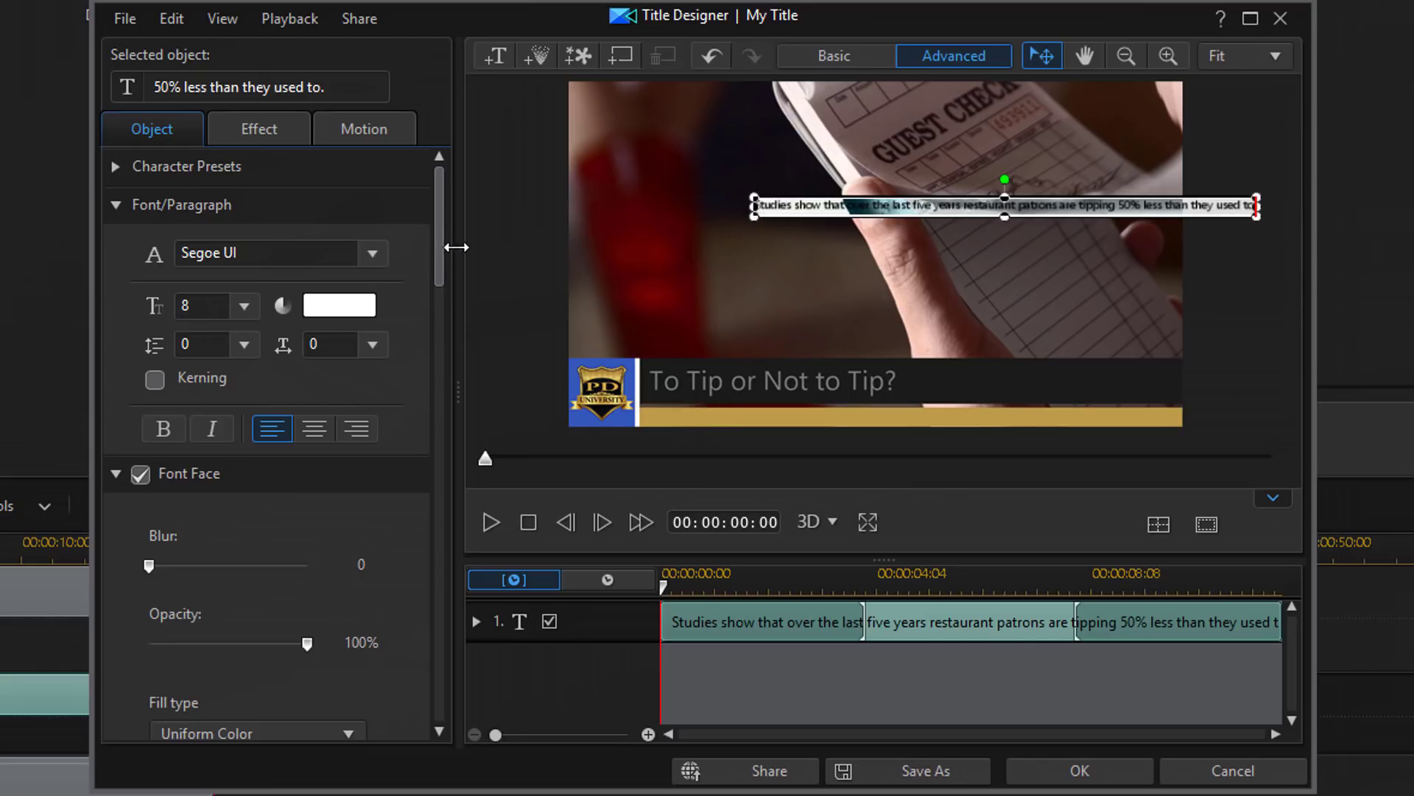
Set the title's position to X 0.524 and Y 0.973 so the sentence sits on the gold lower banner.
drag(436, 206, 463, 570)
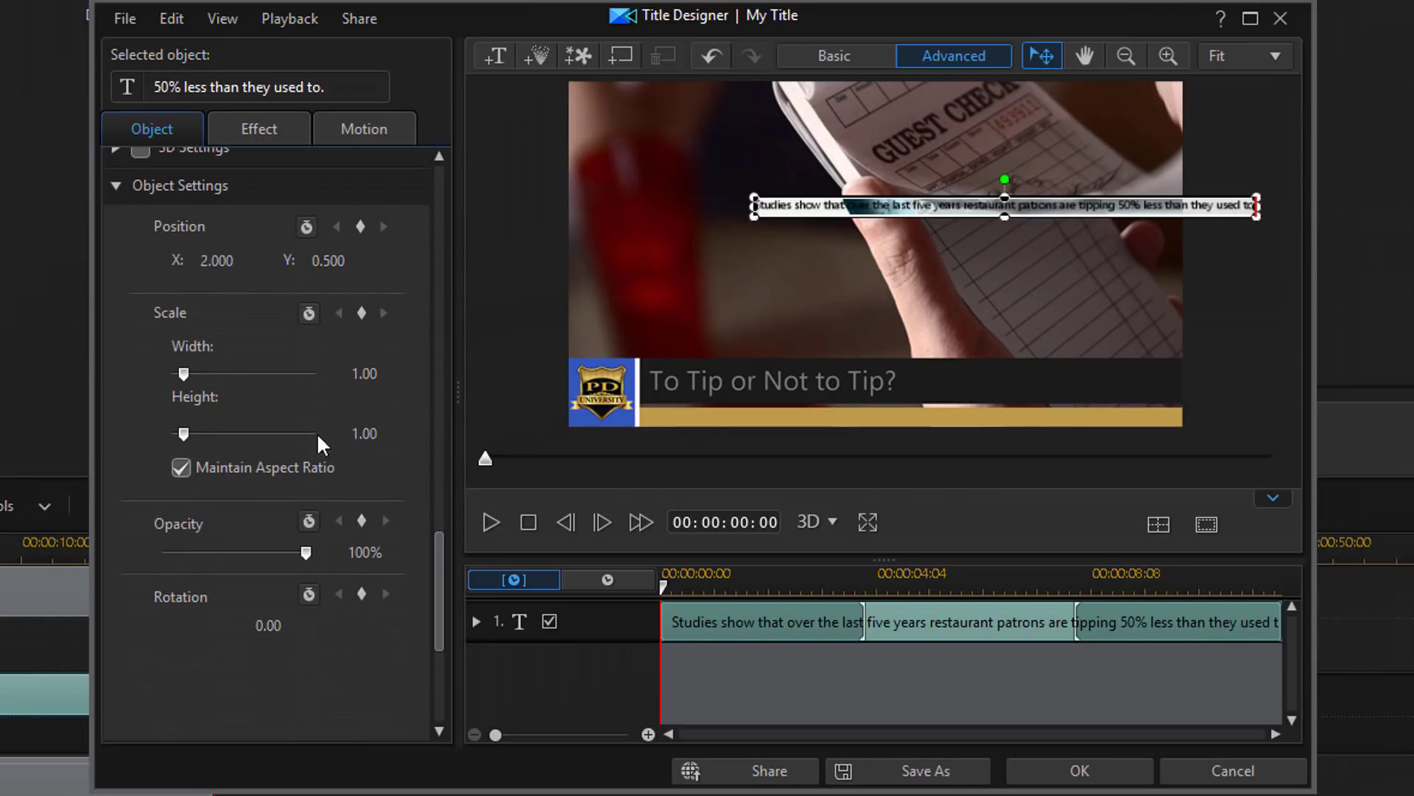
double_click(240, 260)
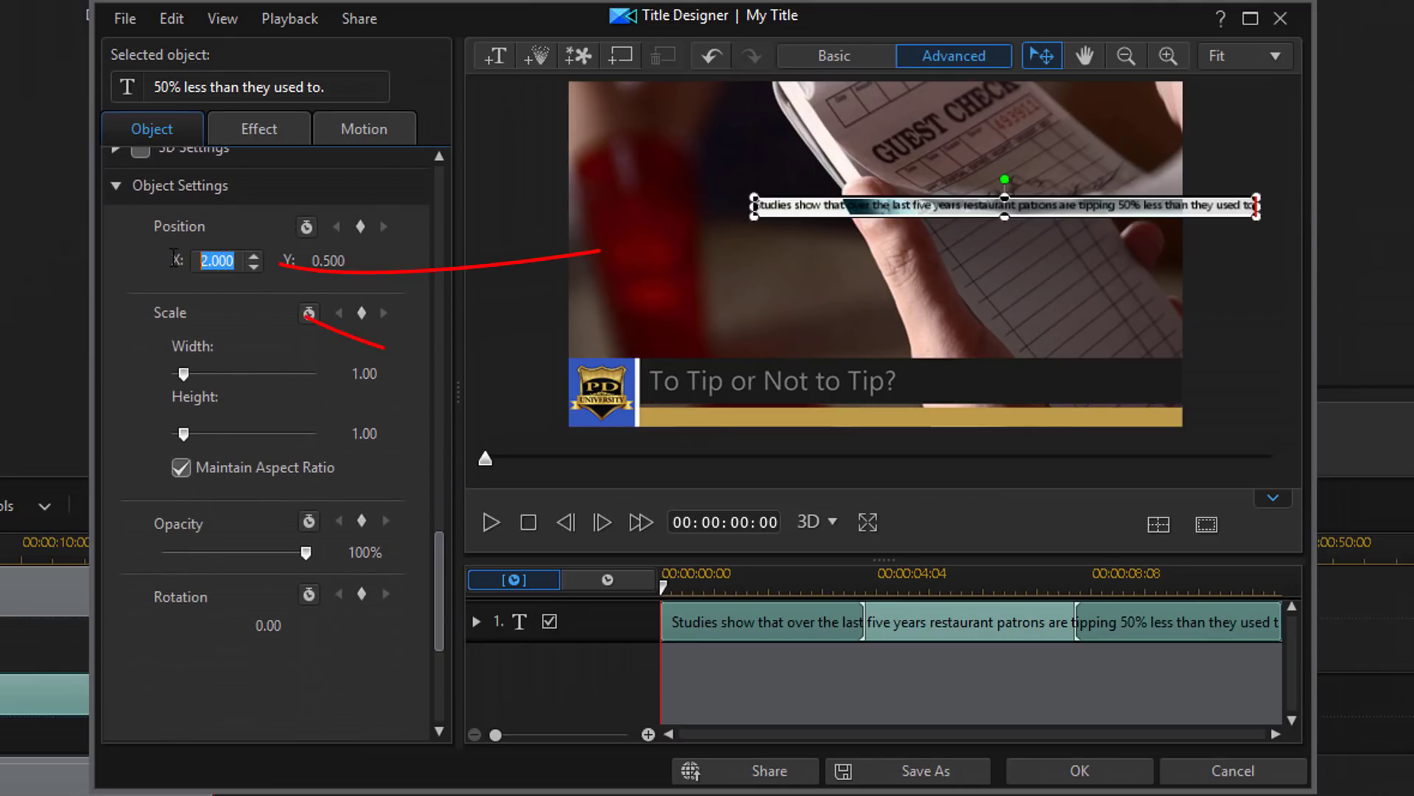
text(0.524)
key(Return)
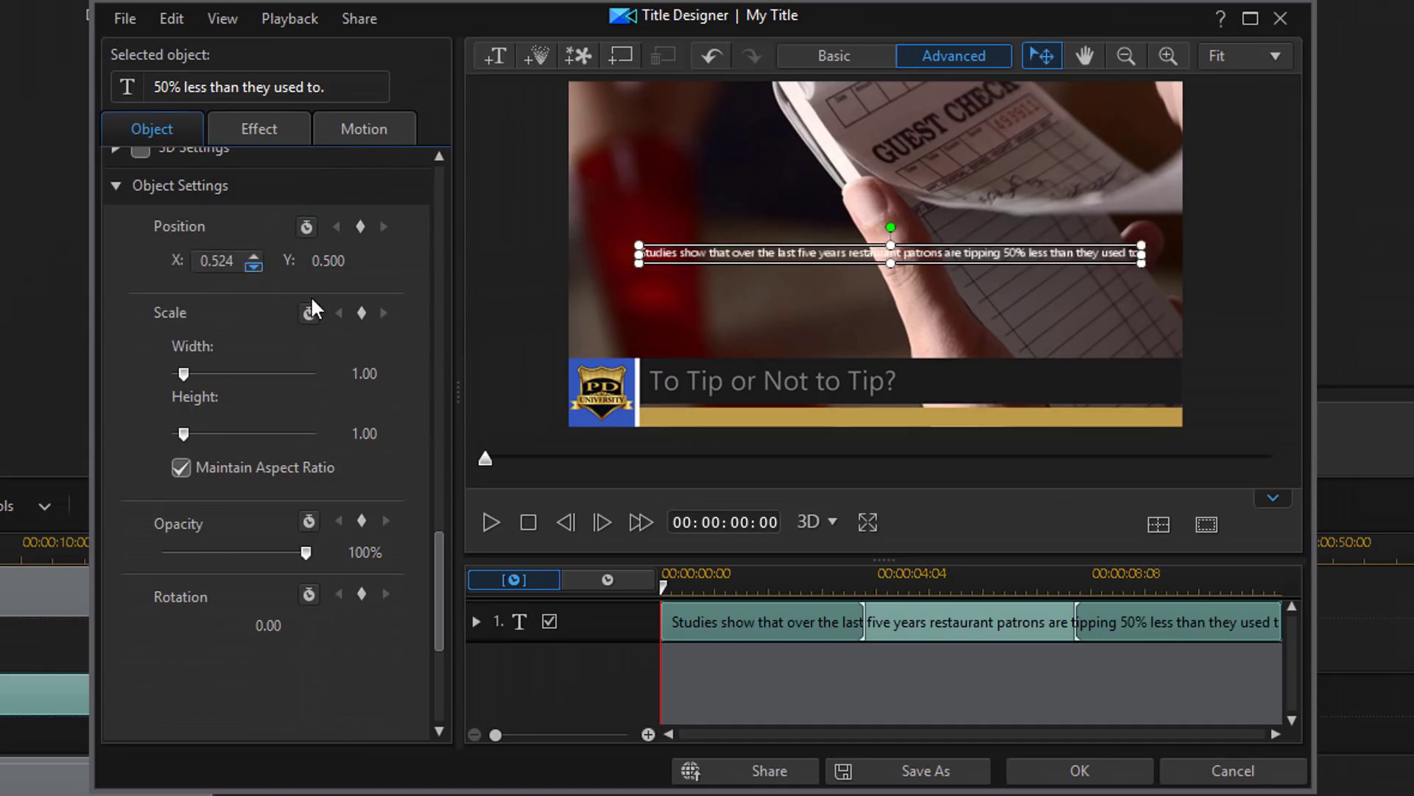
click(355, 264)
click(365, 257)
click(364, 257)
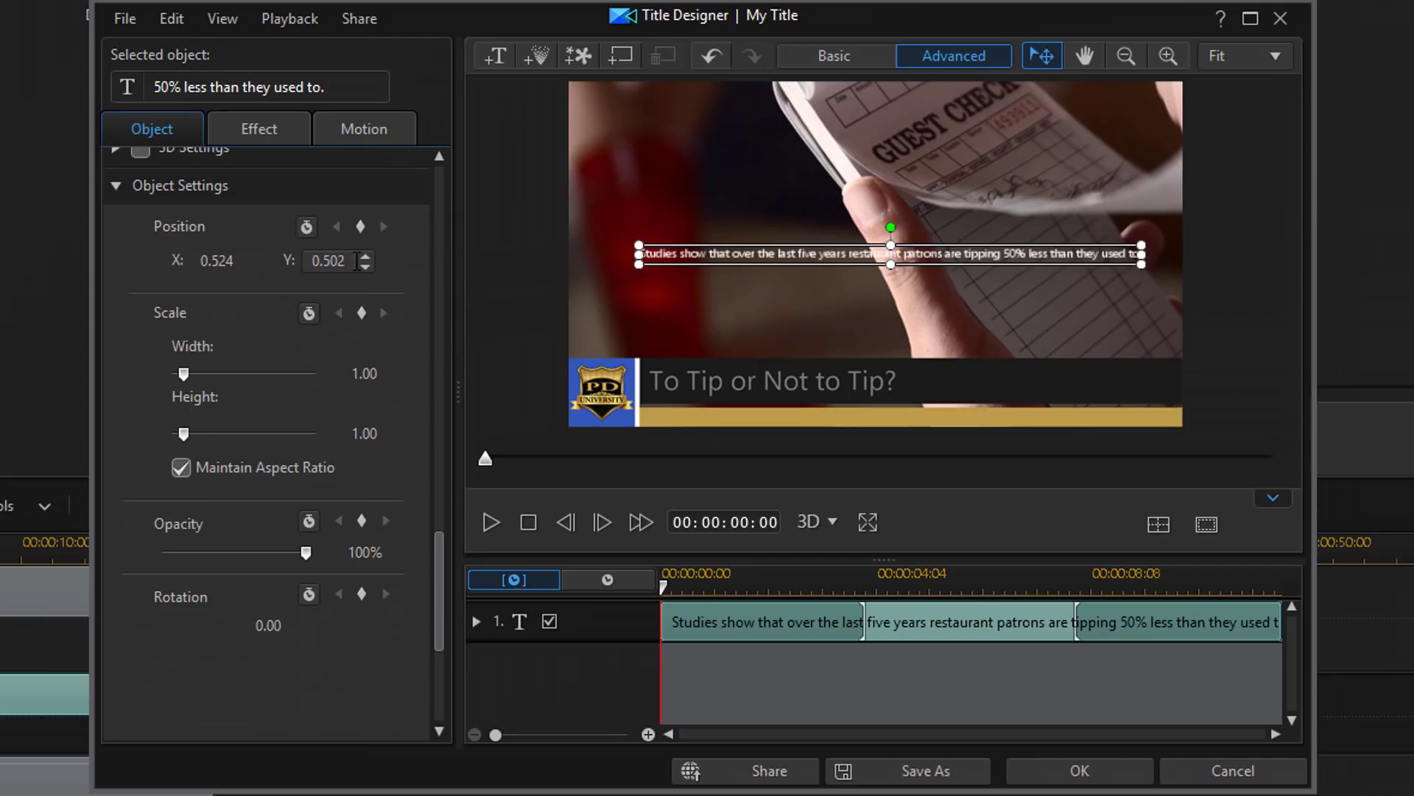
drag(356, 262, 276, 261)
text(0.973)
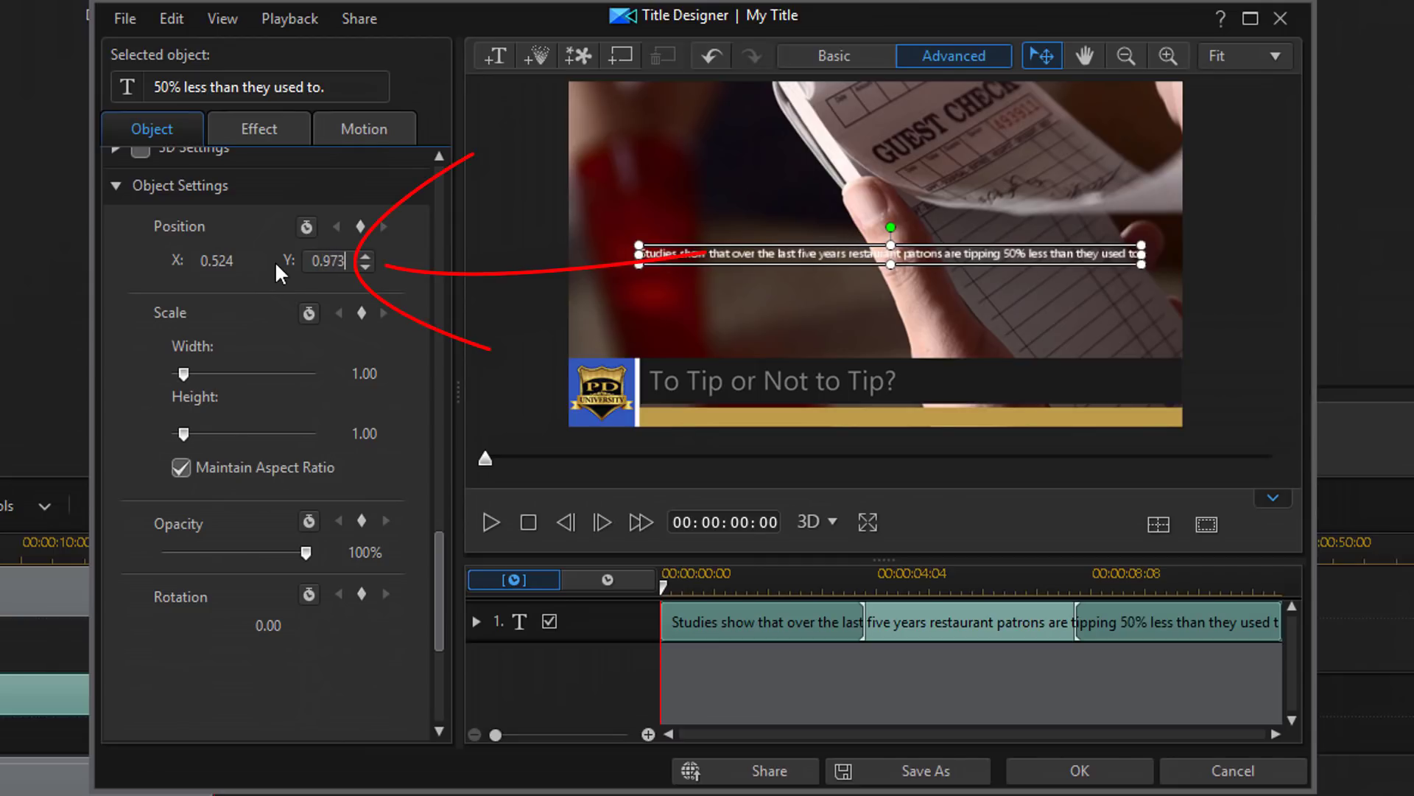
key(Return)
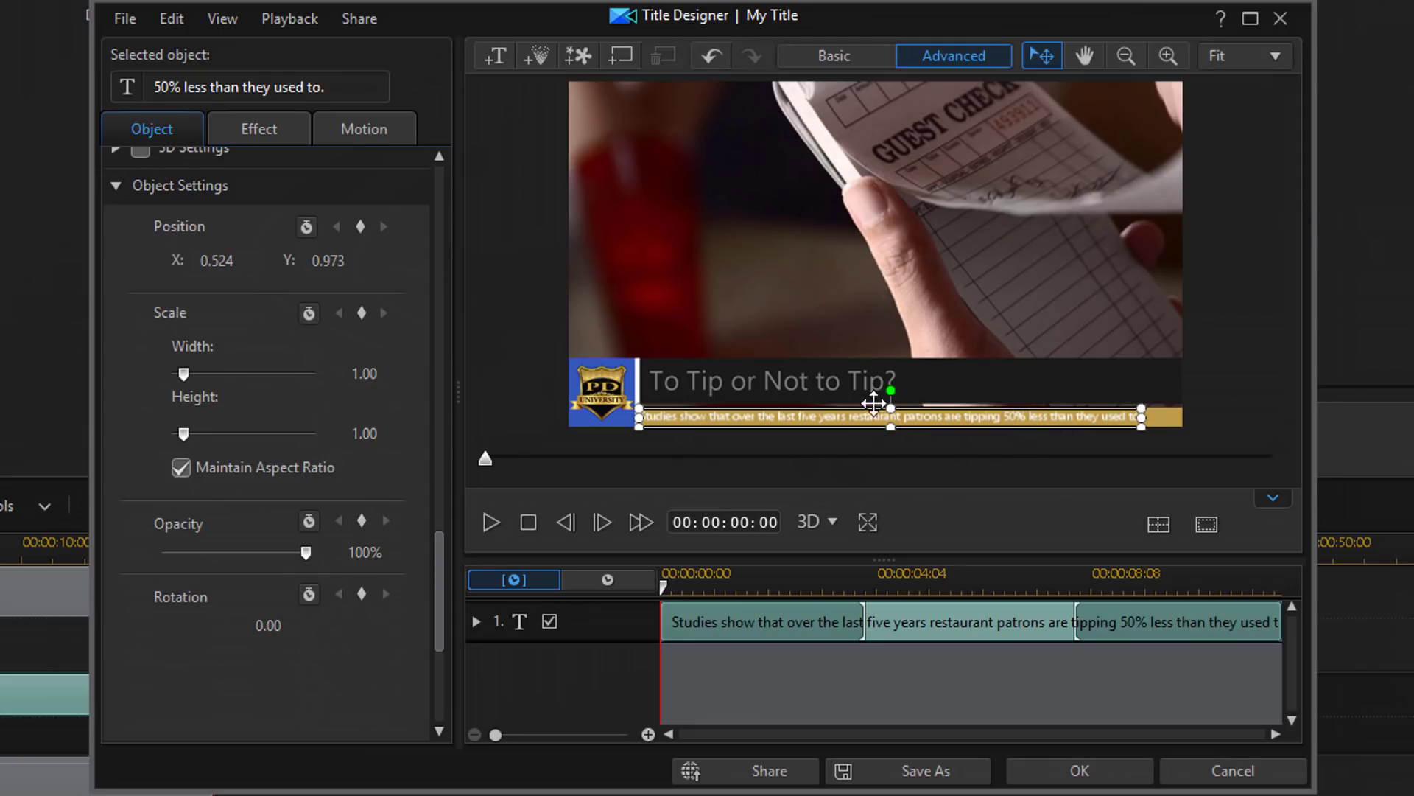
Change the font color of the lower banner sentence to black.
drag(440, 596, 440, 201)
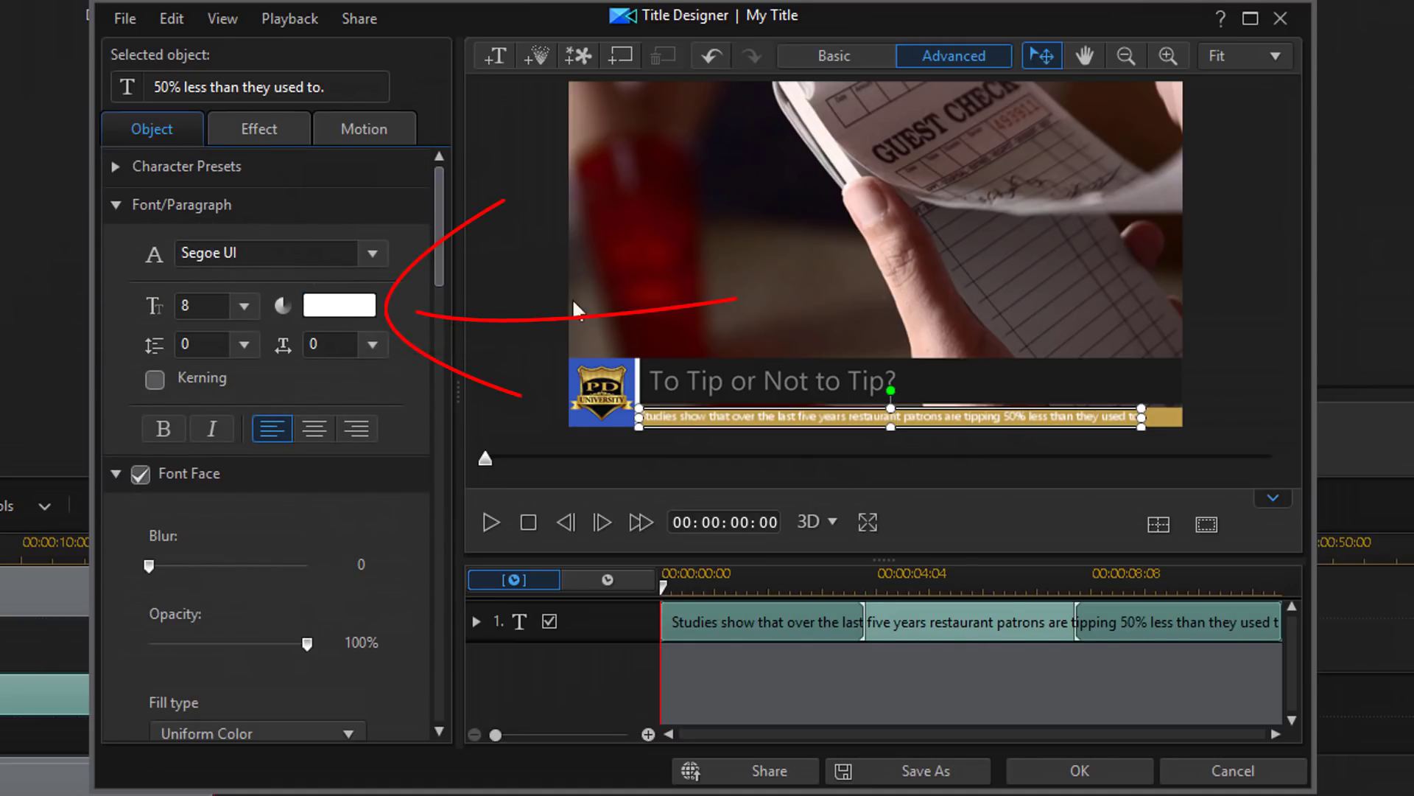
click(342, 312)
click(458, 403)
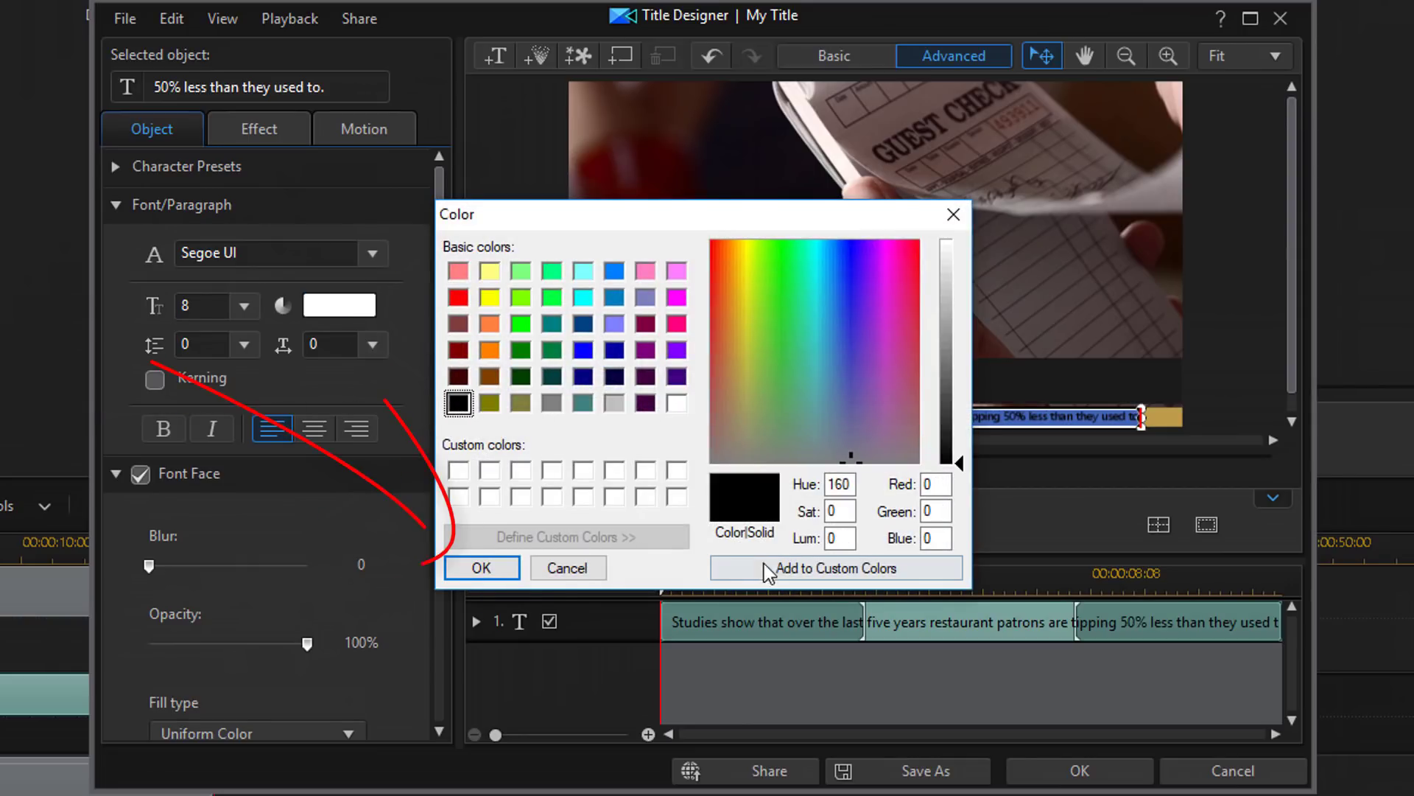
click(482, 567)
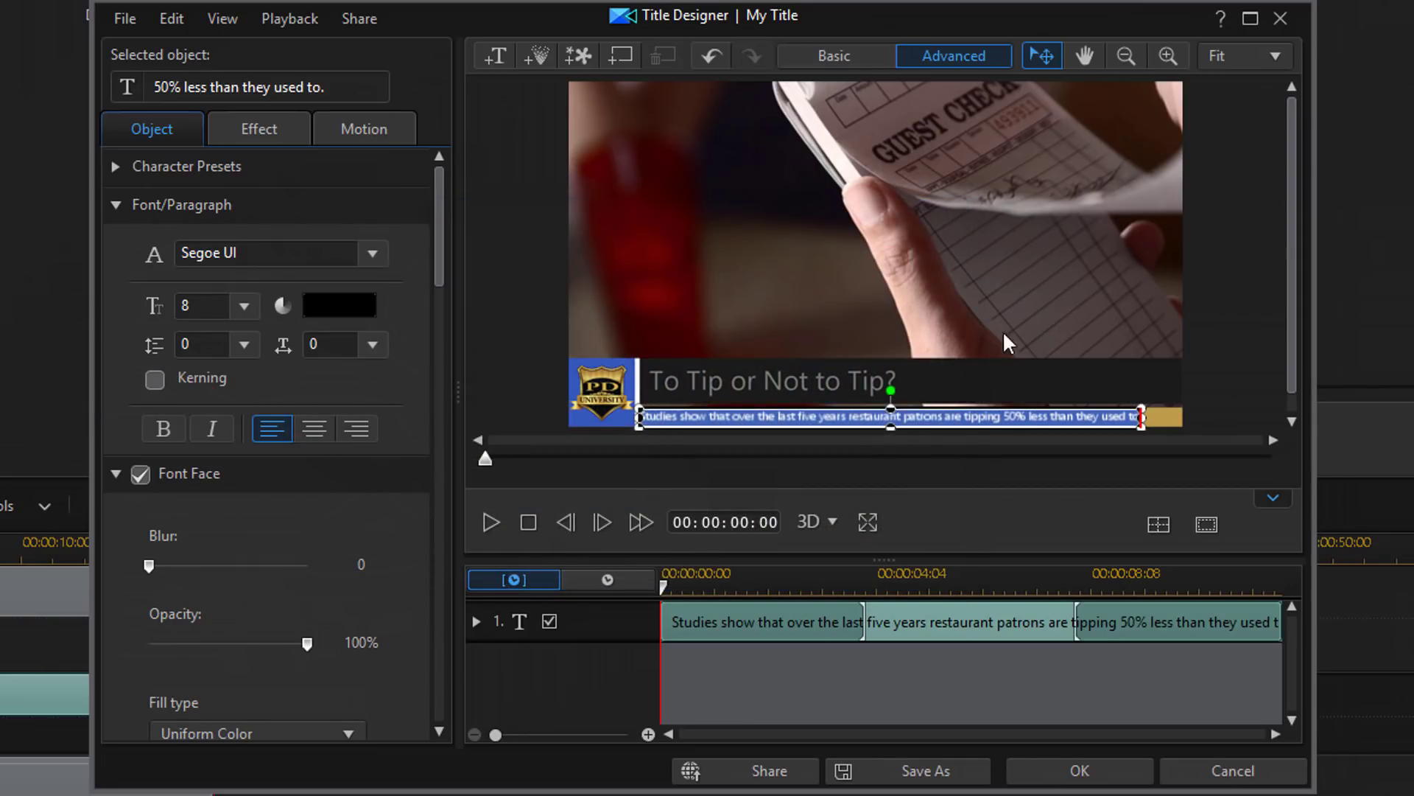
click(1163, 419)
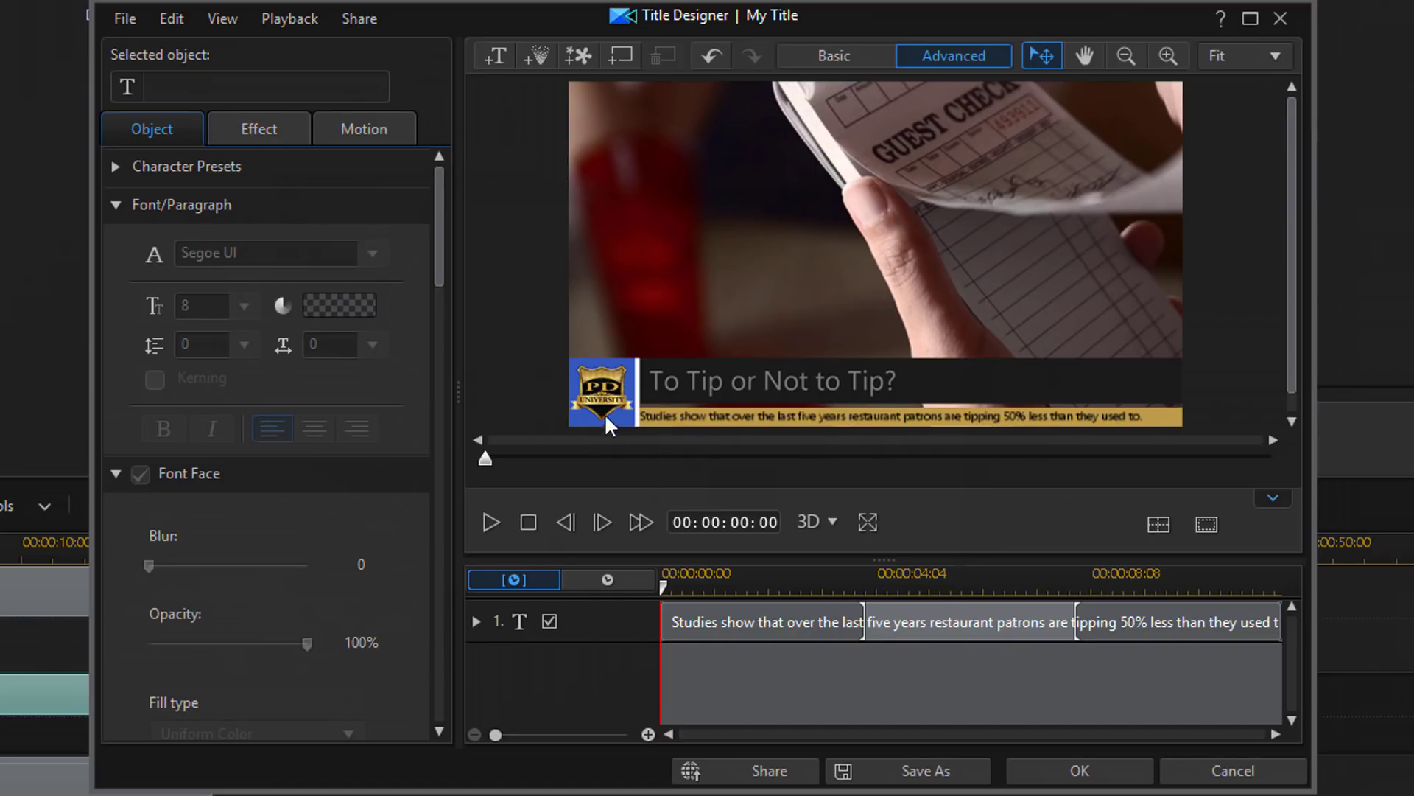
Apply the Scroll Left effect to the lower banner sentence and confirm the title settings after a preview.
click(252, 130)
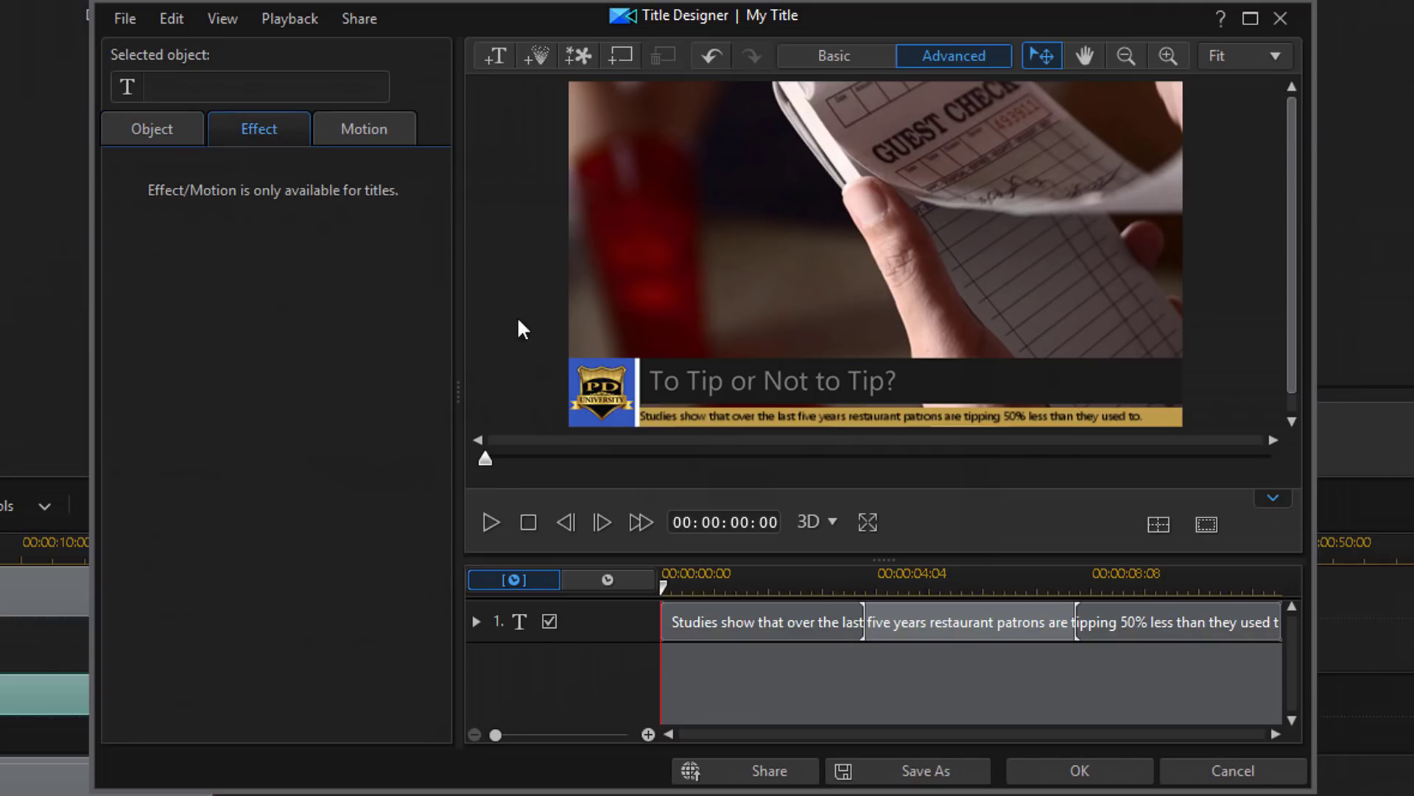
click(159, 130)
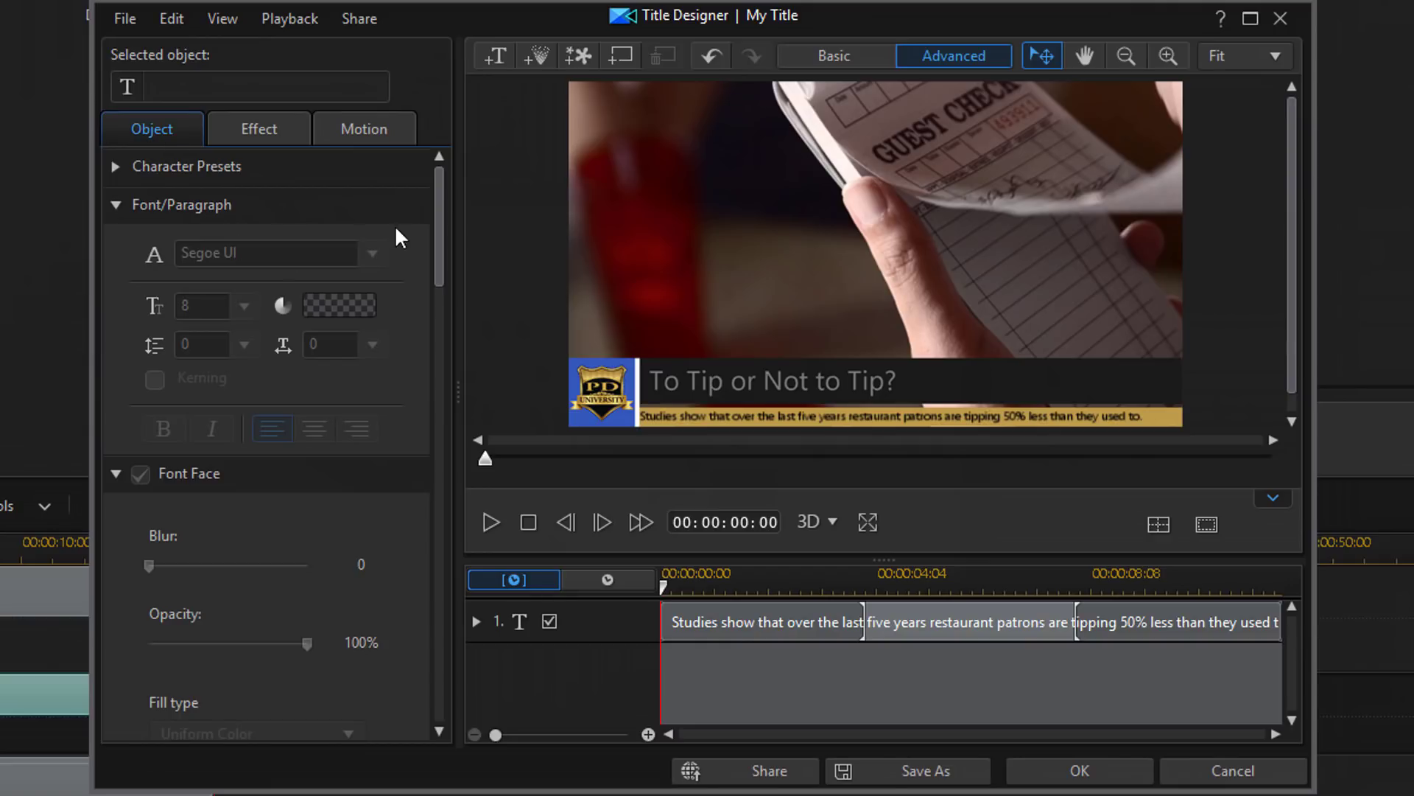
click(726, 417)
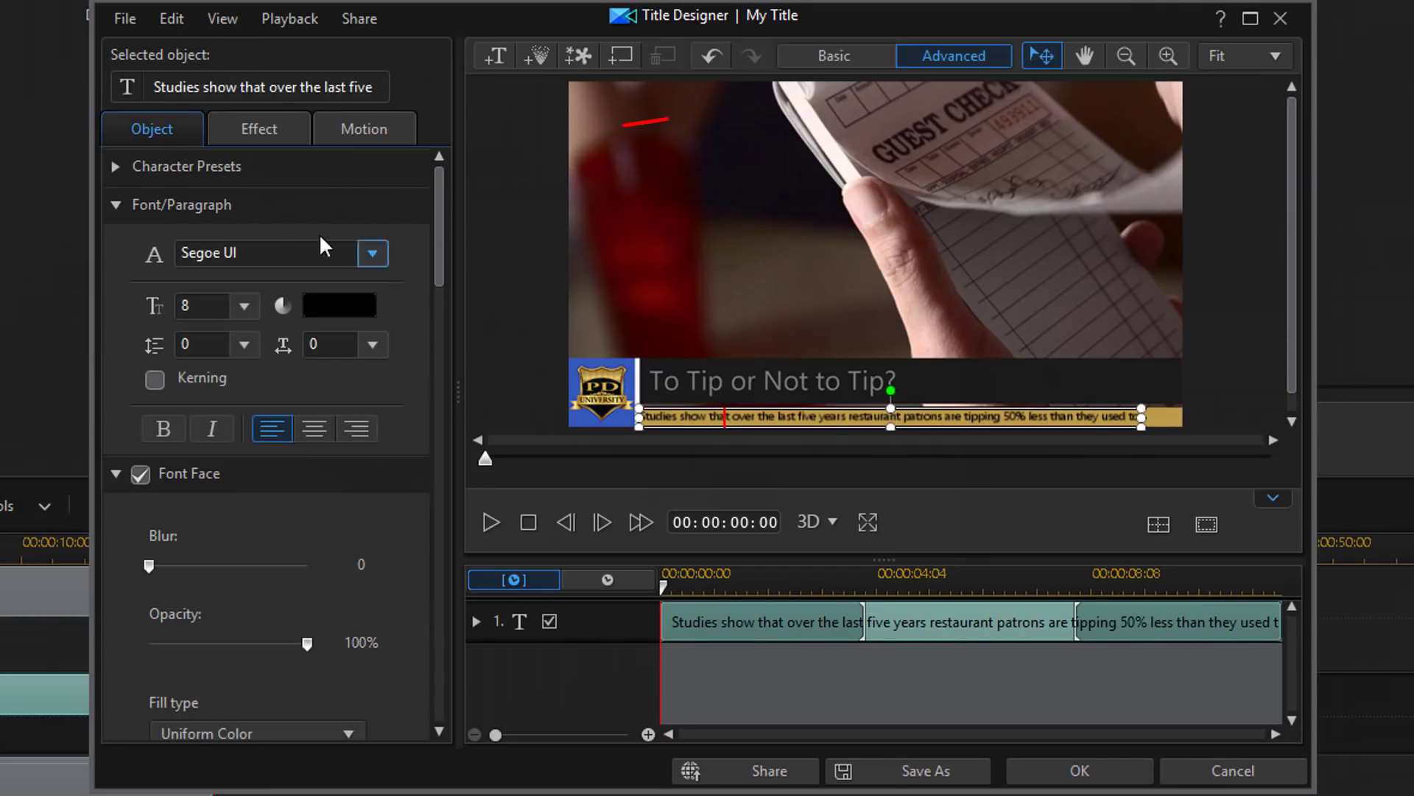
click(248, 132)
drag(433, 208, 457, 485)
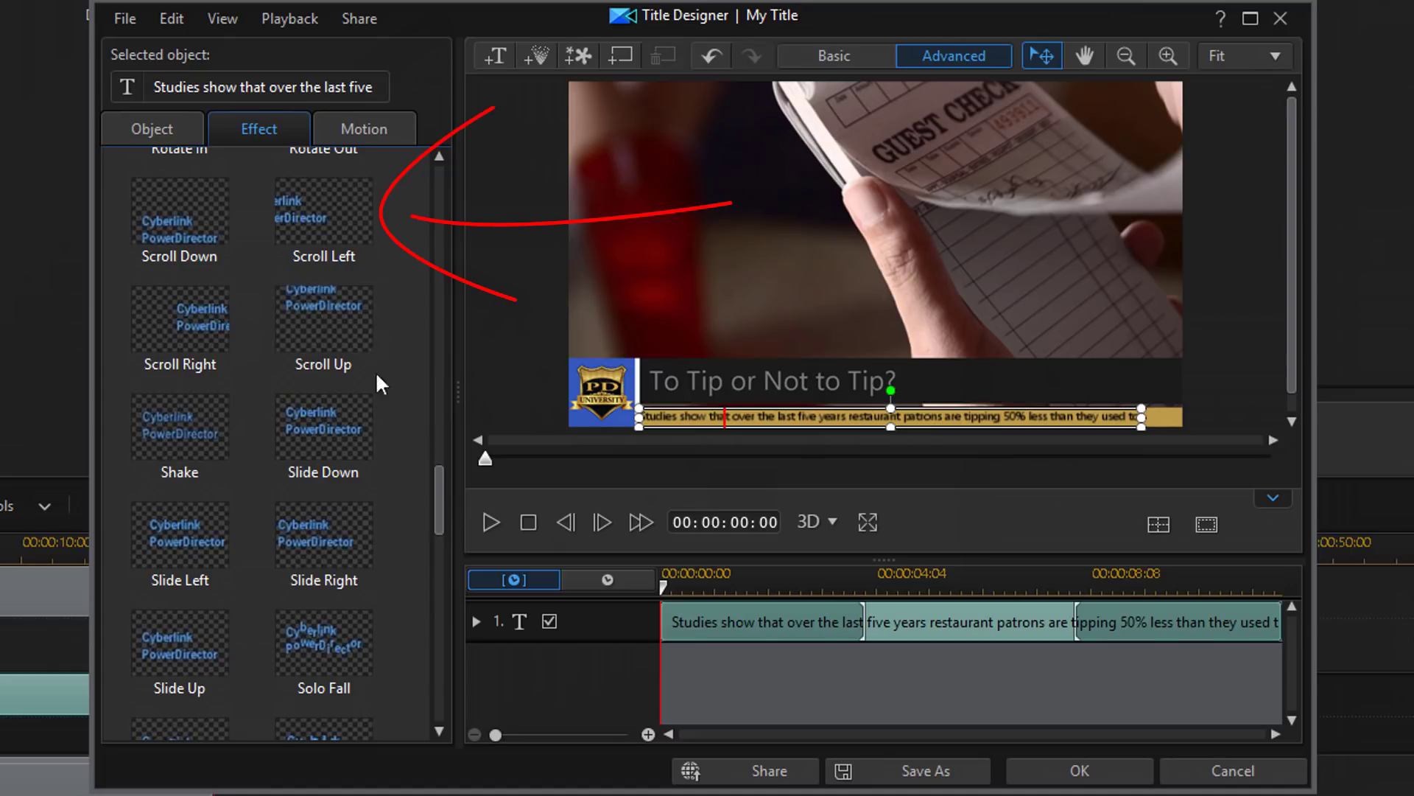
click(344, 221)
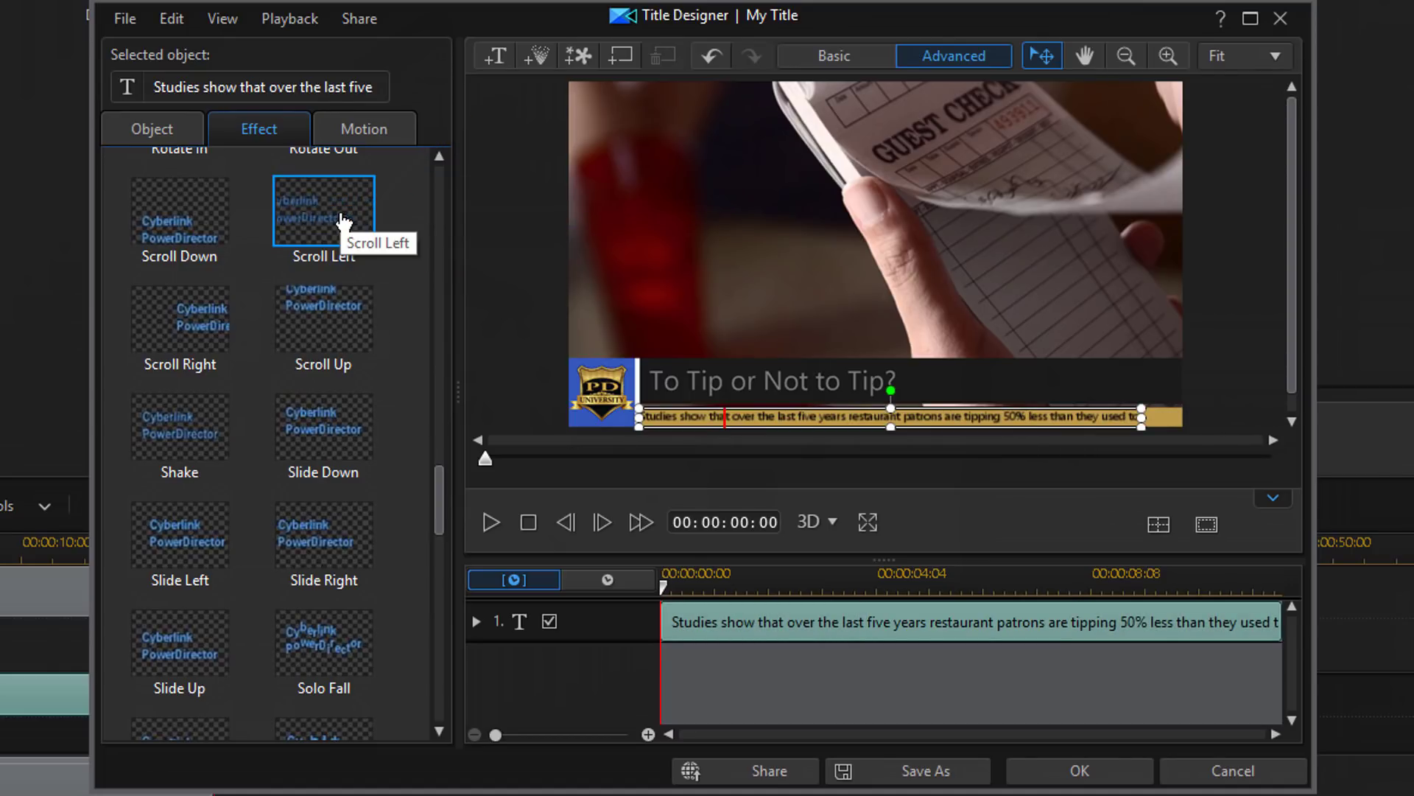
click(489, 523)
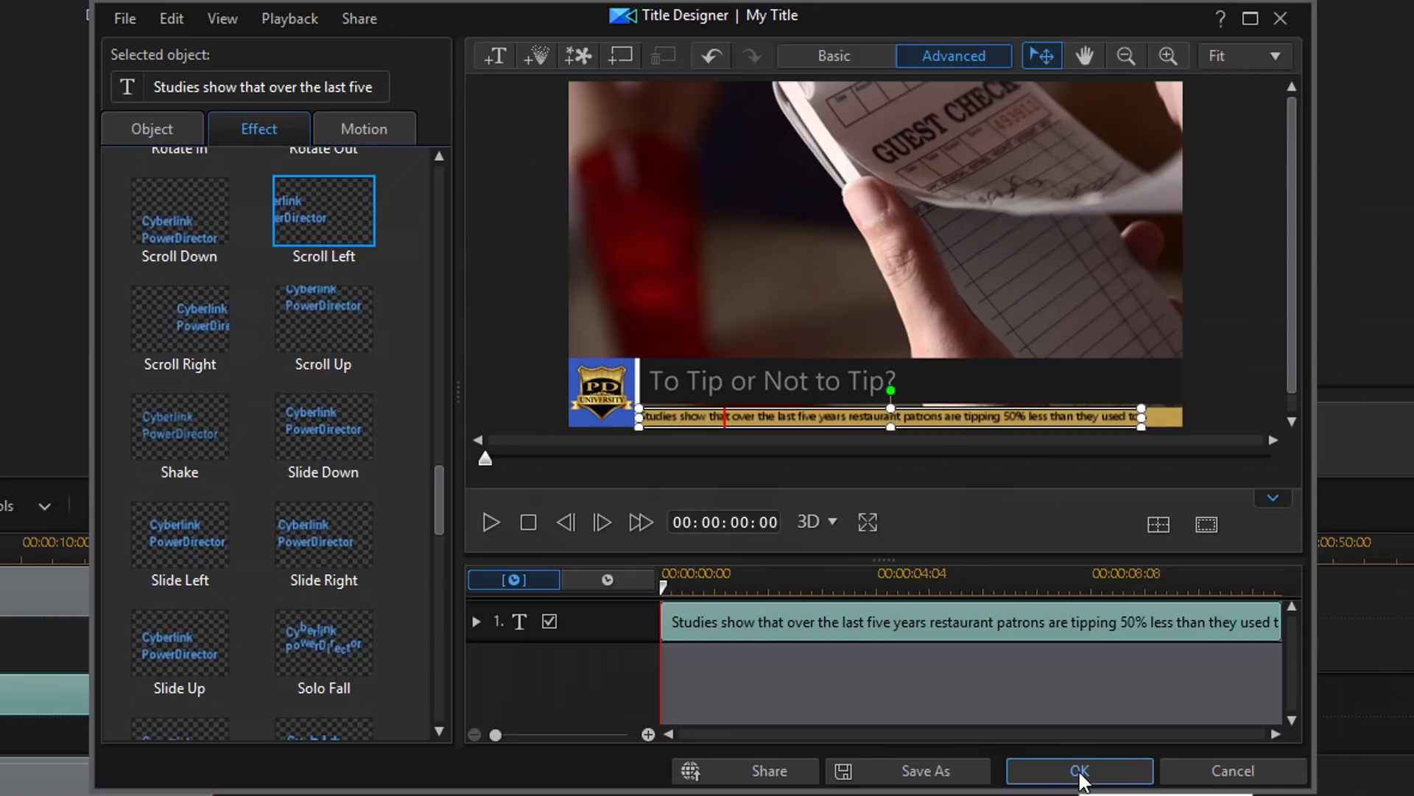
click(1080, 772)
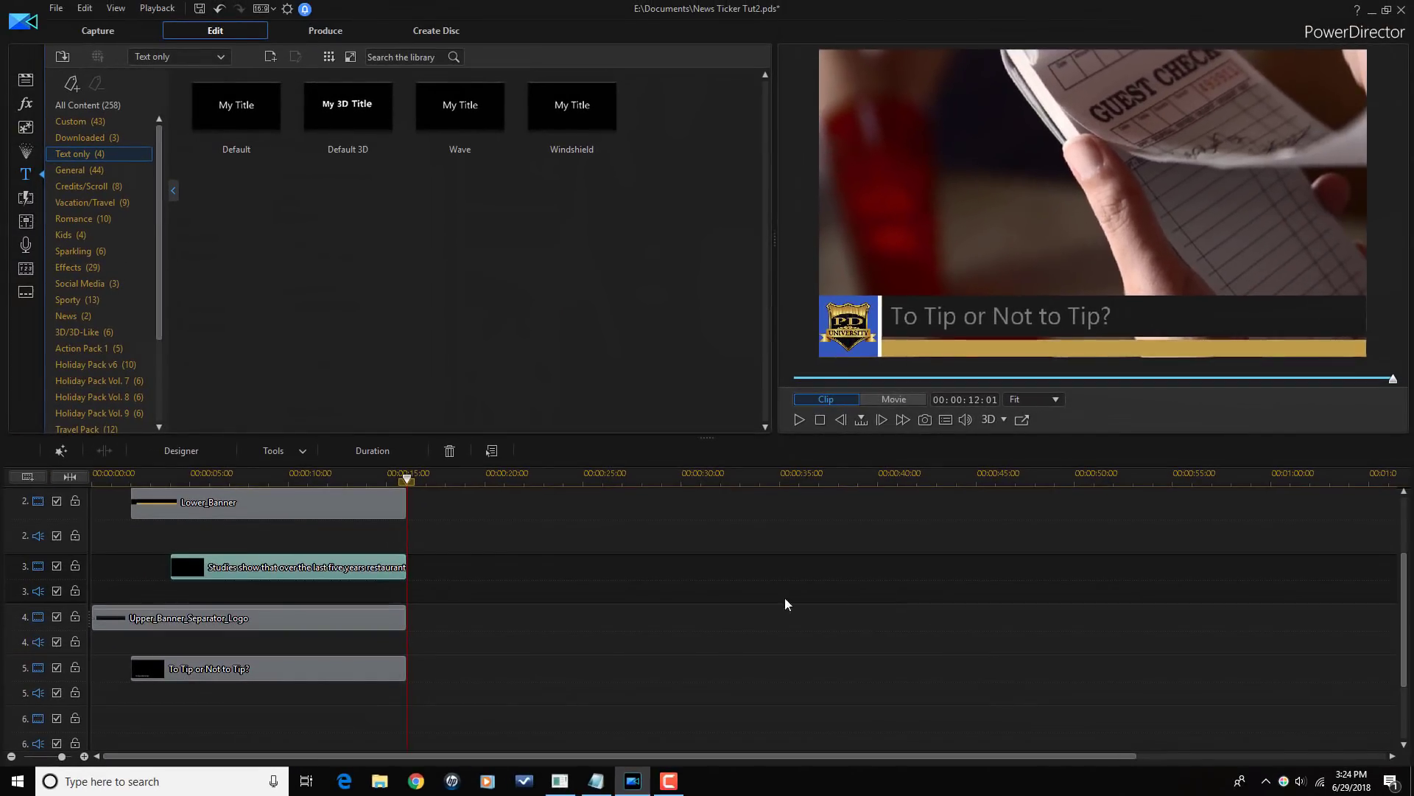
Scrub back through the timeline to about 7 seconds to check the scrolling sentence on the lower banner.
click(408, 484)
drag(409, 484, 231, 484)
click(966, 566)
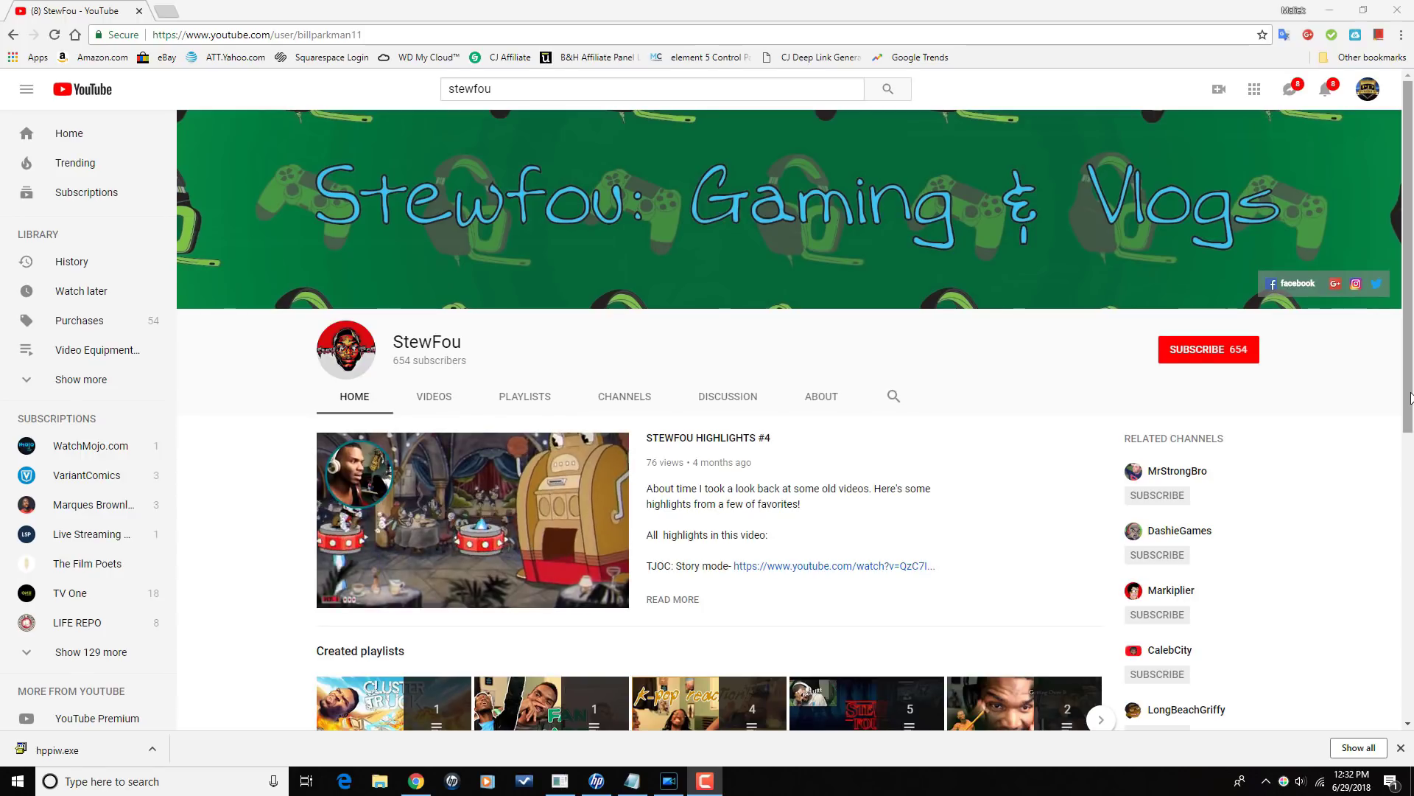
Switch to the StewFou YouTube channel in Chrome, look through its home page and open its list of videos.
drag(1411, 397, 1401, 692)
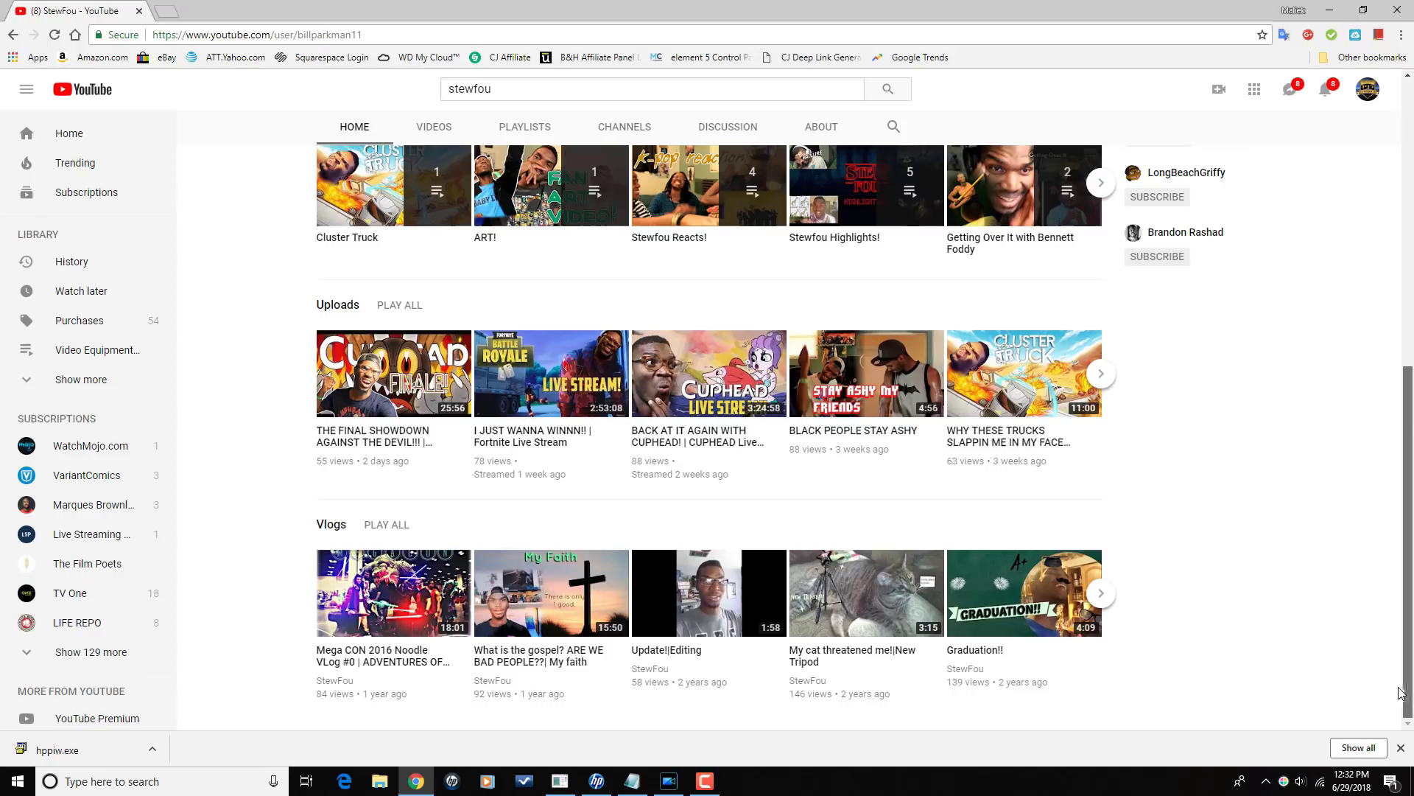
drag(1403, 686, 1404, 394)
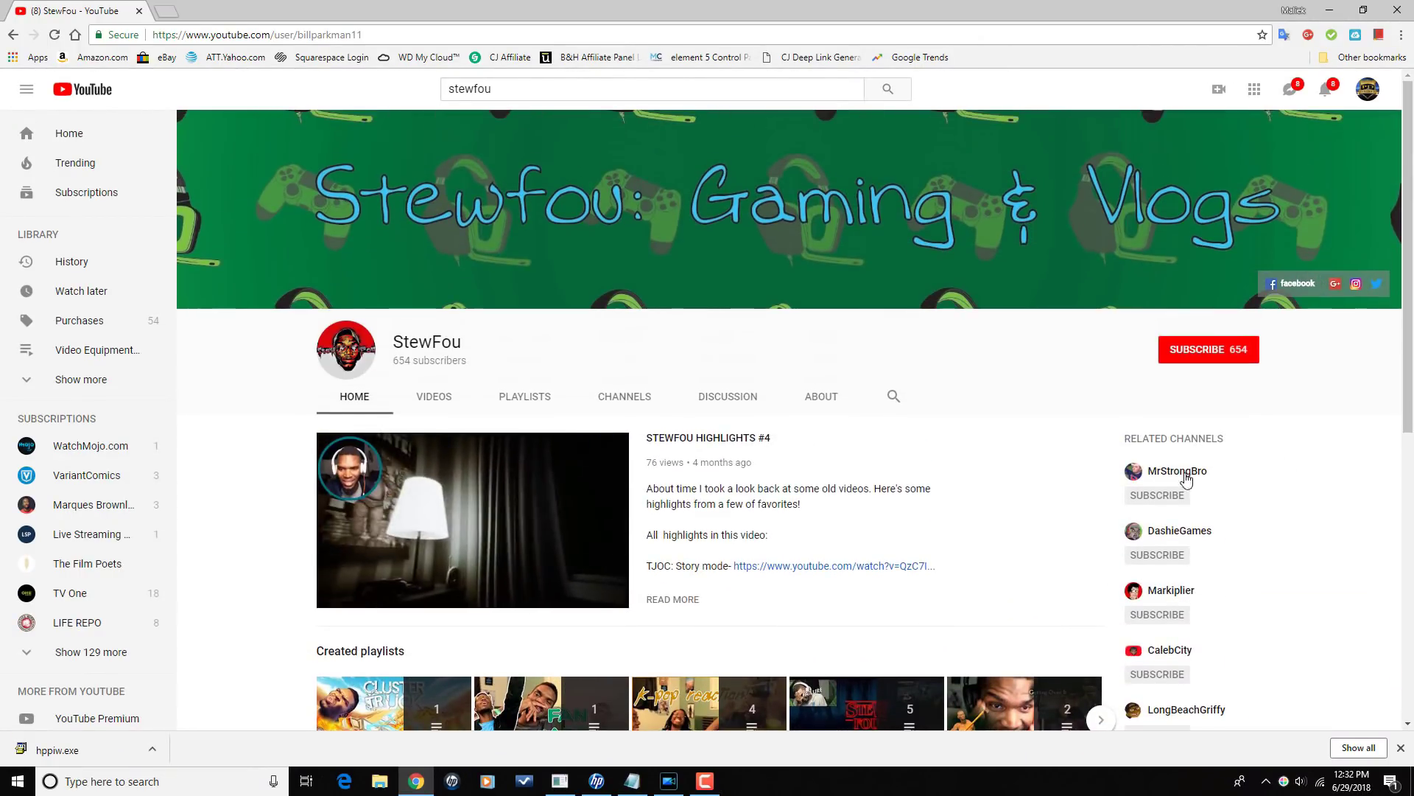
click(442, 397)
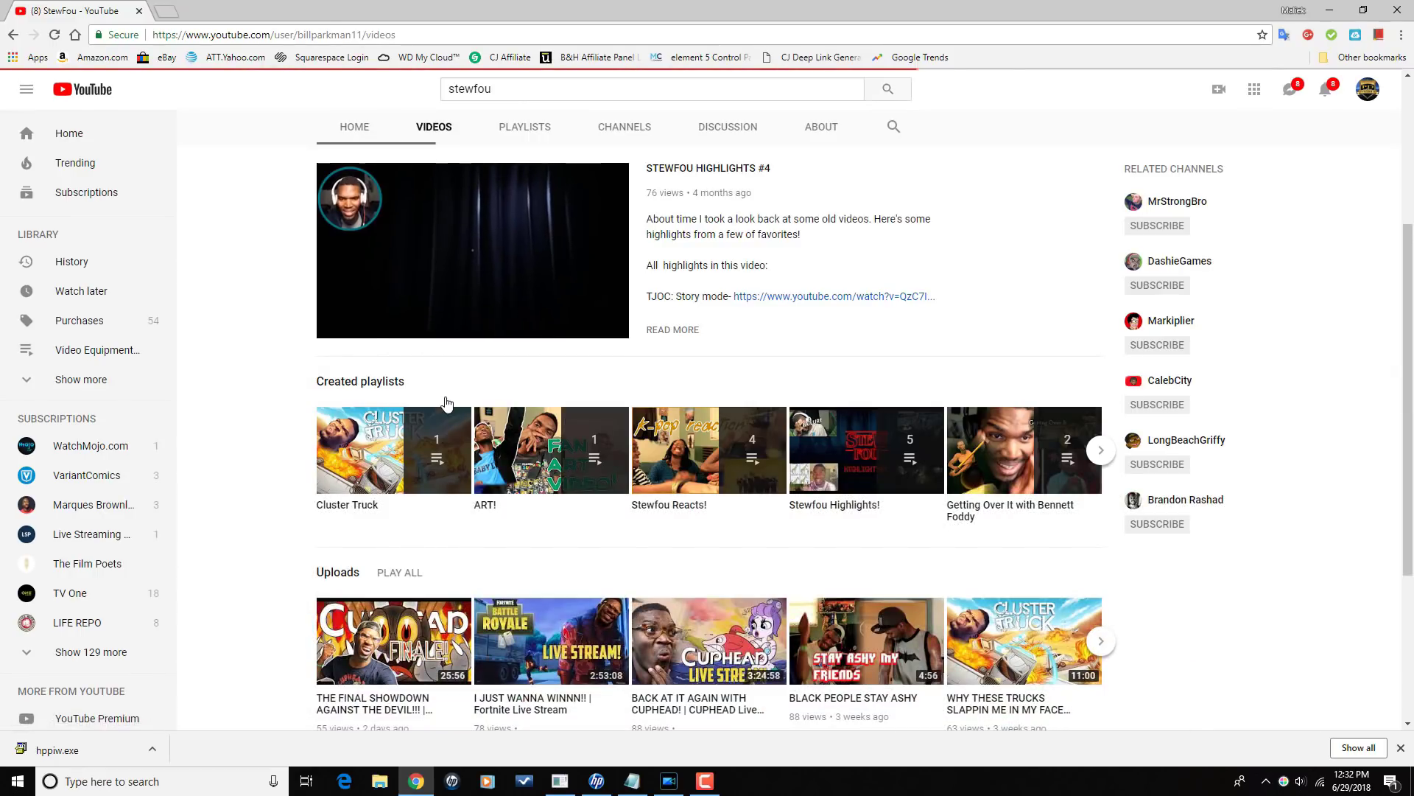